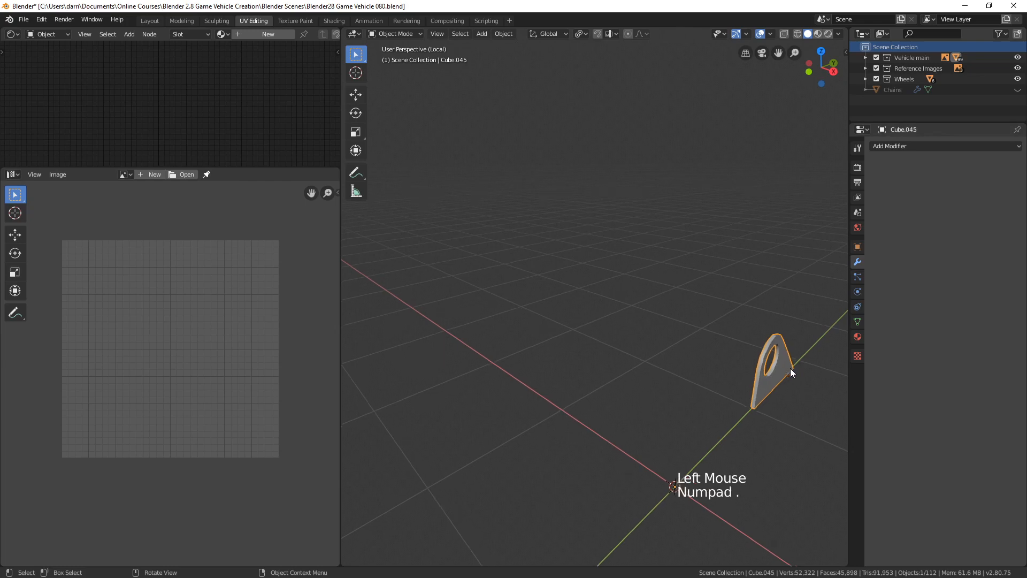
- Apply the object transform of the isolated bracket with the round hole
{"action": "middle_click_drag", "start_coordinate": [762, 371], "coordinate": [626, 370]}
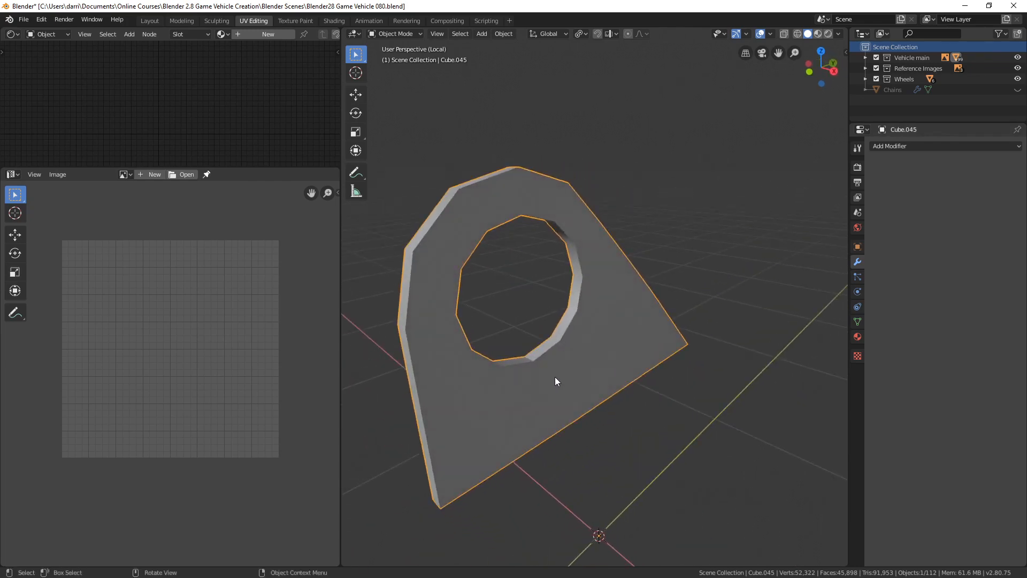
{"action": "key", "text": "ctrl+a"}
{"action": "left_click", "coordinate": [534, 378]}
- In Edit Mode, mark the front and back edge loops around the bracket's round hole as seams
{"action": "middle_click_drag", "start_coordinate": [570, 397], "coordinate": [663, 328], "text": "shift"}
{"action": "key", "text": "Tab"}
{"action": "scroll", "coordinate": [654, 343], "scroll_direction": "up", "scroll_amount": 1}
{"action": "scroll", "coordinate": [666, 323], "scroll_direction": "up", "scroll_amount": 2}
{"action": "key", "text": "2"}
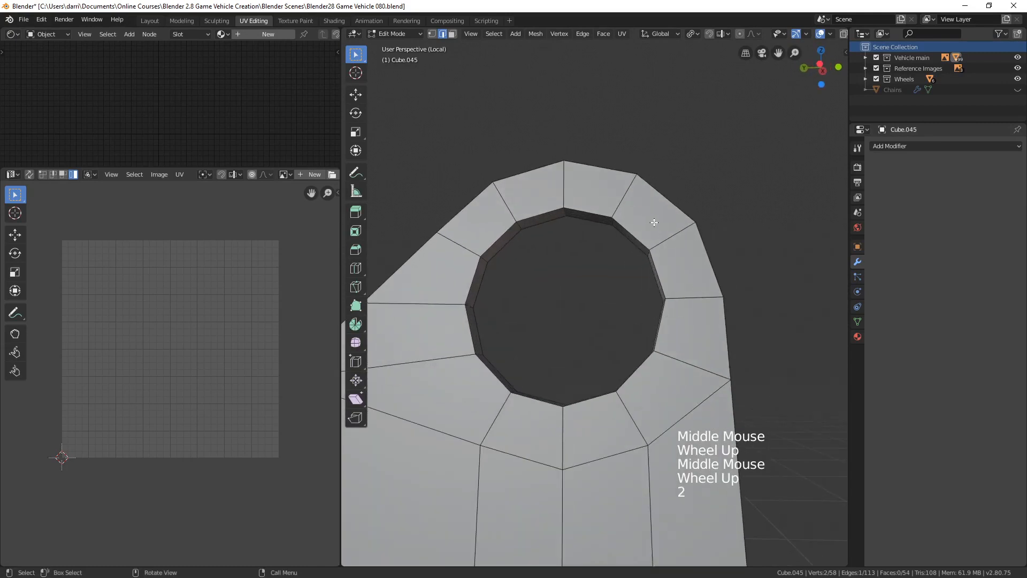
{"action": "middle_click_drag", "start_coordinate": [653, 223], "coordinate": [621, 206]}
{"action": "left_click", "coordinate": [594, 207], "text": "alt"}
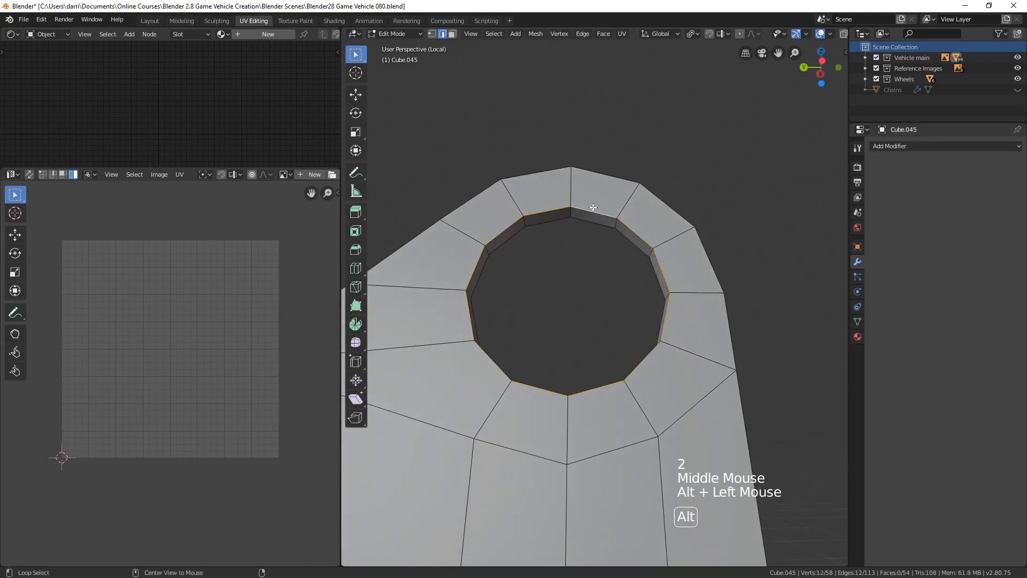
{"action": "left_click", "coordinate": [628, 271], "text": "alt+shift"}
{"action": "key", "text": "ctrl+e"}
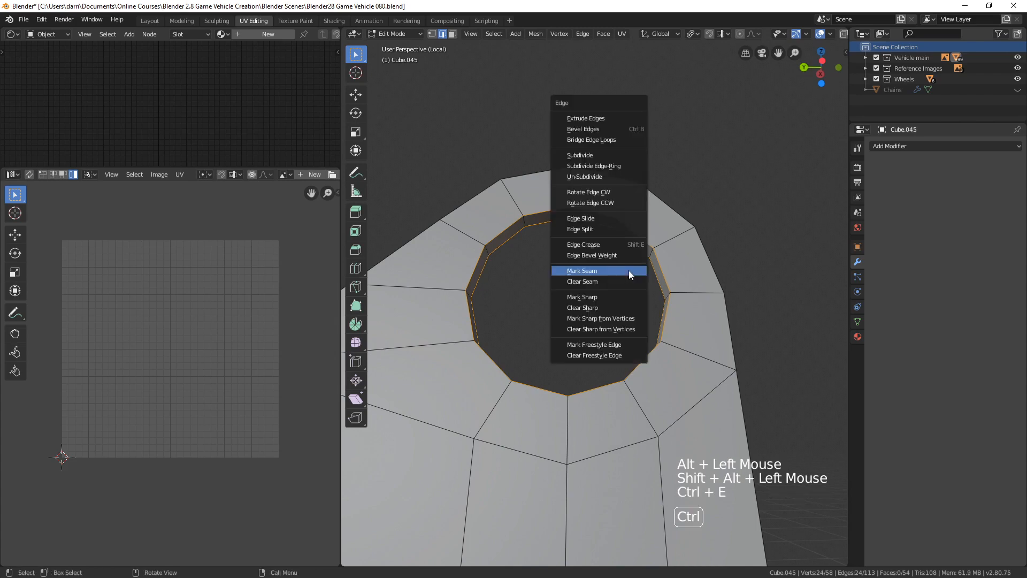
{"action": "left_click", "coordinate": [614, 271]}
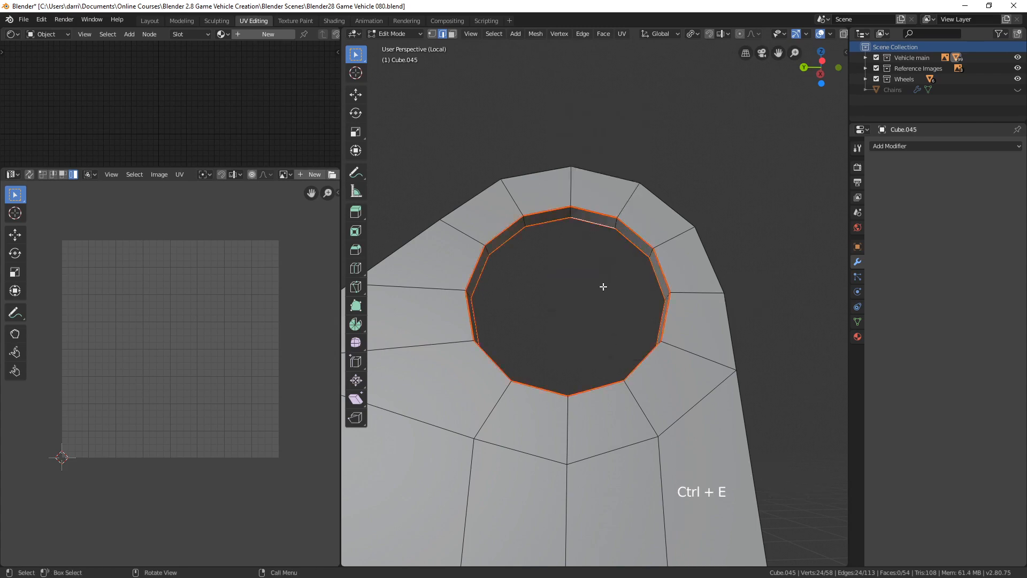
- Try marking a seam on the short edge across the hole's inner wall, and undo it
{"action": "key", "text": "2"}
{"action": "left_click", "coordinate": [571, 215]}
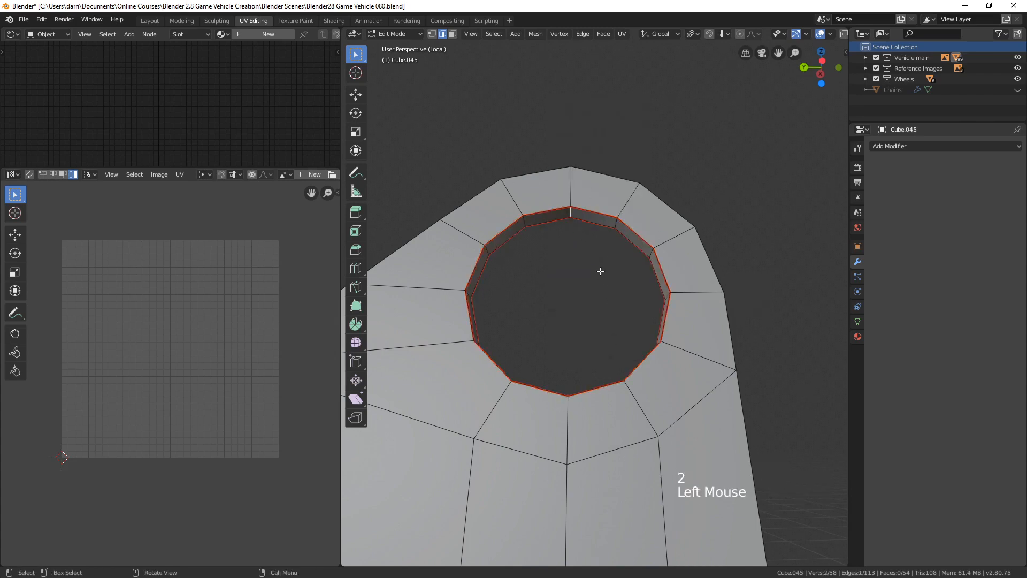
{"action": "key", "text": "ctrl+e"}
{"action": "left_click", "coordinate": [573, 215]}
{"action": "key", "text": "3"}
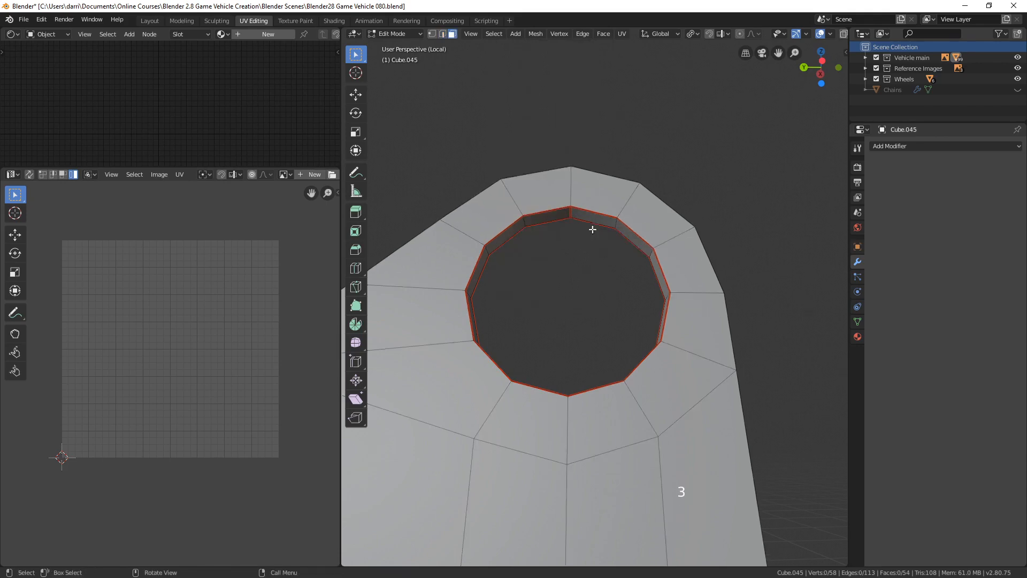
{"action": "key", "text": "ctrl+z"}
{"action": "key", "text": "ctrl+z"}
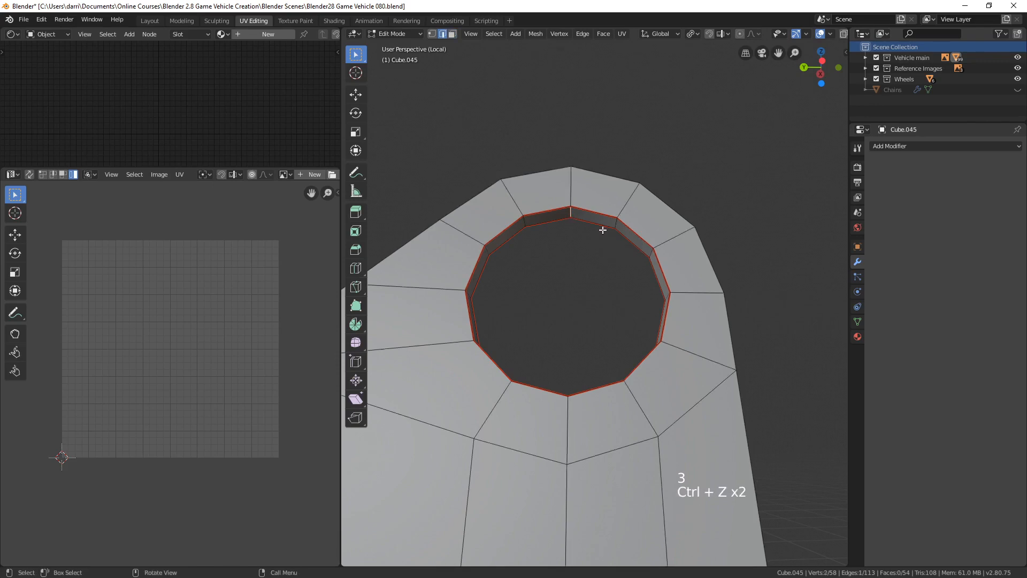
- Select the full ring of faces inside the hole and unwrap it without a seam across the inner wall
{"action": "key", "text": "alt+a"}
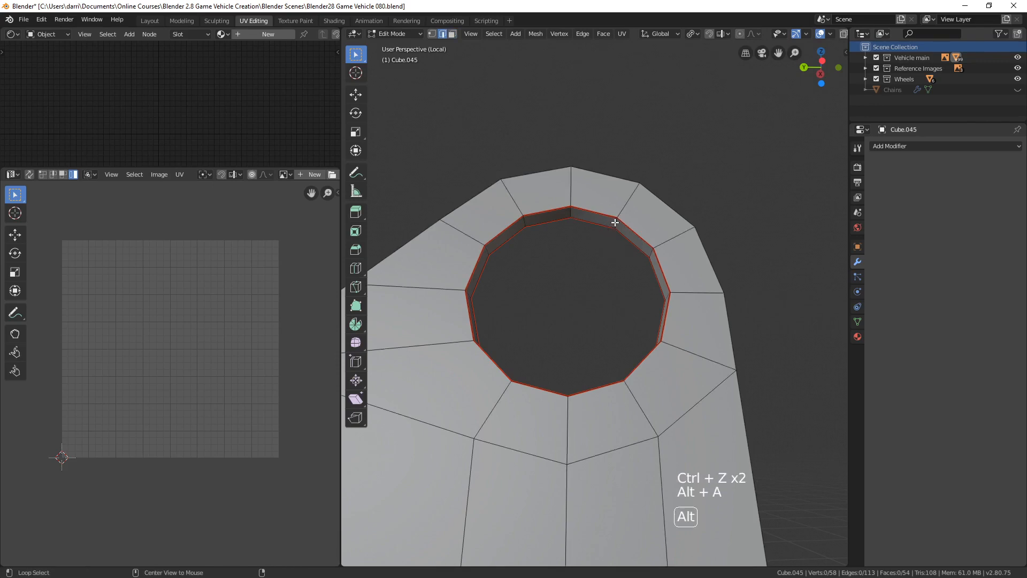
{"action": "left_click", "coordinate": [616, 222], "text": "alt"}
{"action": "key", "text": "2"}
{"action": "key", "text": "3"}
{"action": "left_click", "coordinate": [614, 223], "text": "alt"}
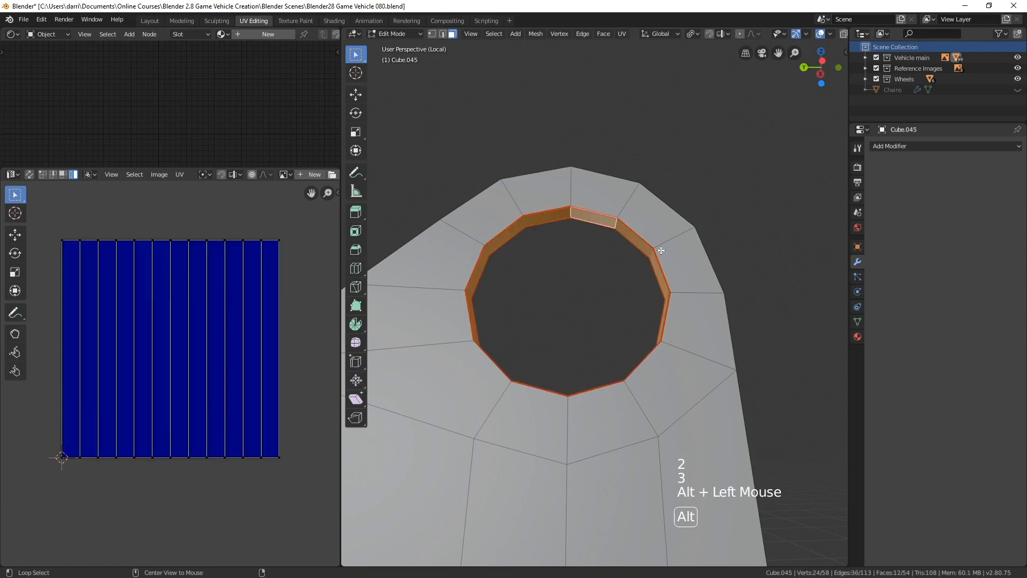
{"action": "scroll", "coordinate": [617, 300], "scroll_direction": "down", "scroll_amount": 2}
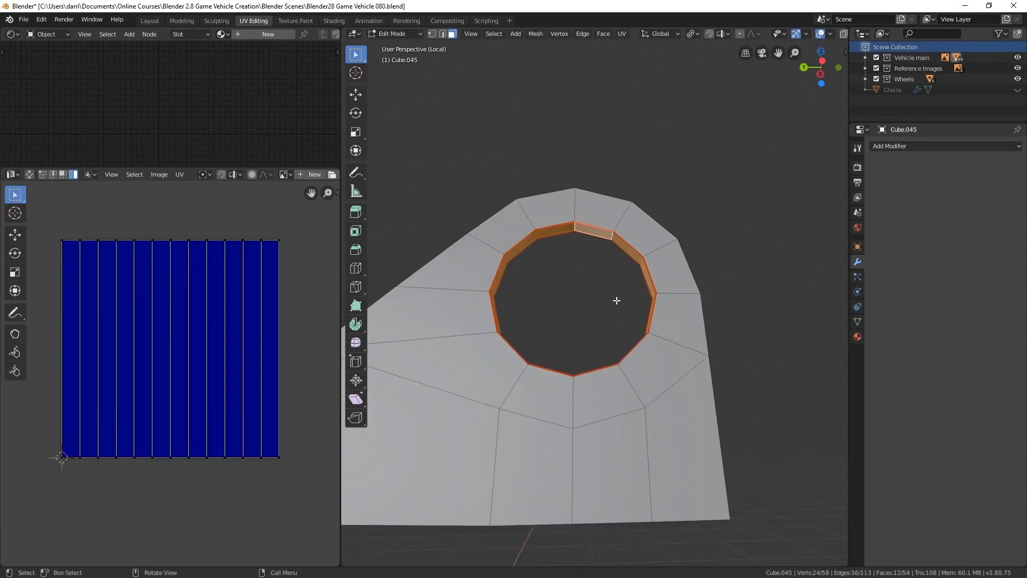
{"action": "key", "text": "u"}
{"action": "left_click", "coordinate": [597, 299]}
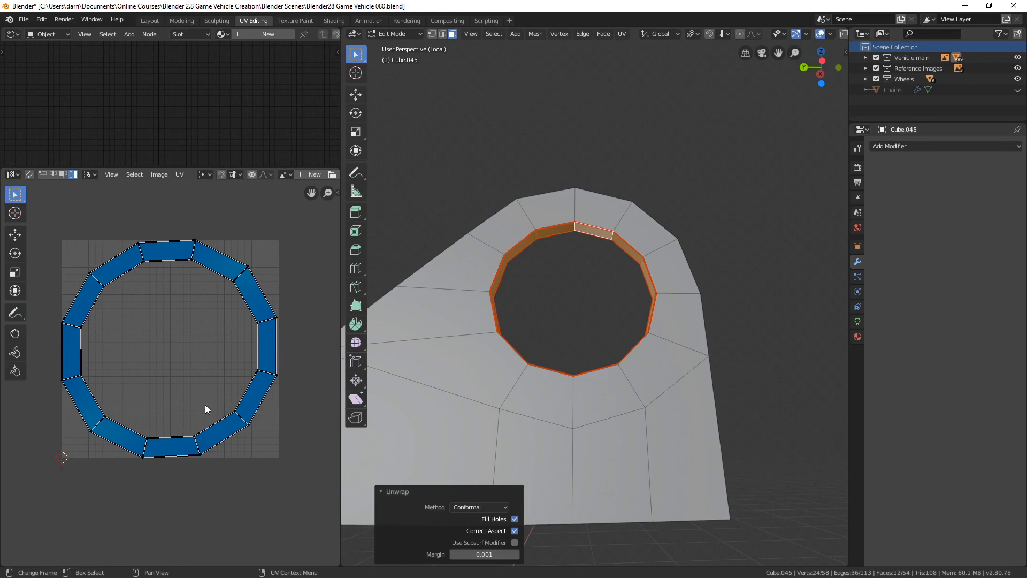
- Mark the short edge across the top of the hole's inner wall as a seam
{"action": "scroll", "coordinate": [571, 294], "scroll_direction": "up", "scroll_amount": 3}
{"action": "key", "text": "2"}
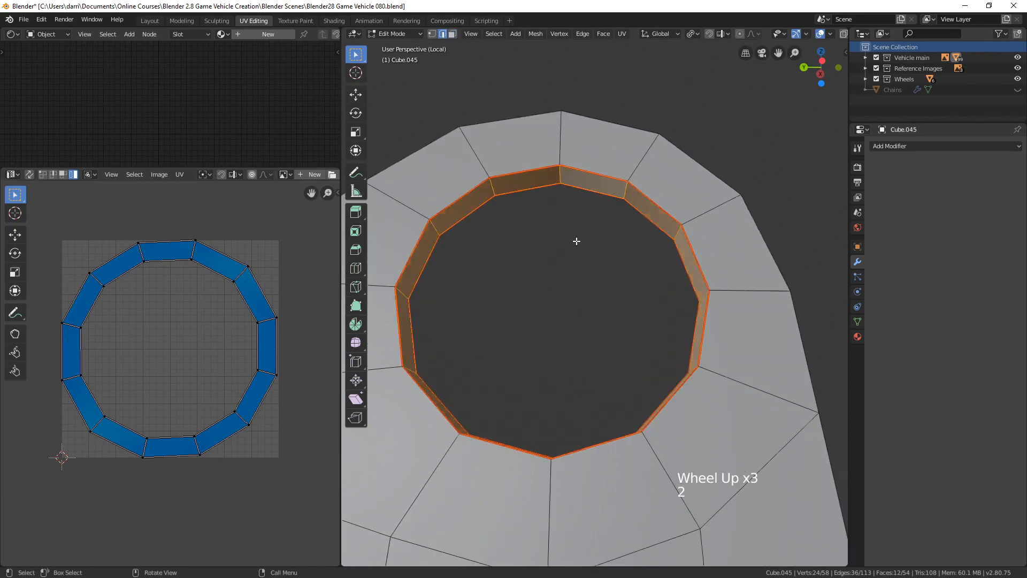
{"action": "left_click", "coordinate": [560, 170]}
{"action": "scroll", "coordinate": [594, 291], "scroll_direction": "down", "scroll_amount": 2}
{"action": "middle_click_drag", "start_coordinate": [594, 291], "coordinate": [592, 291]}
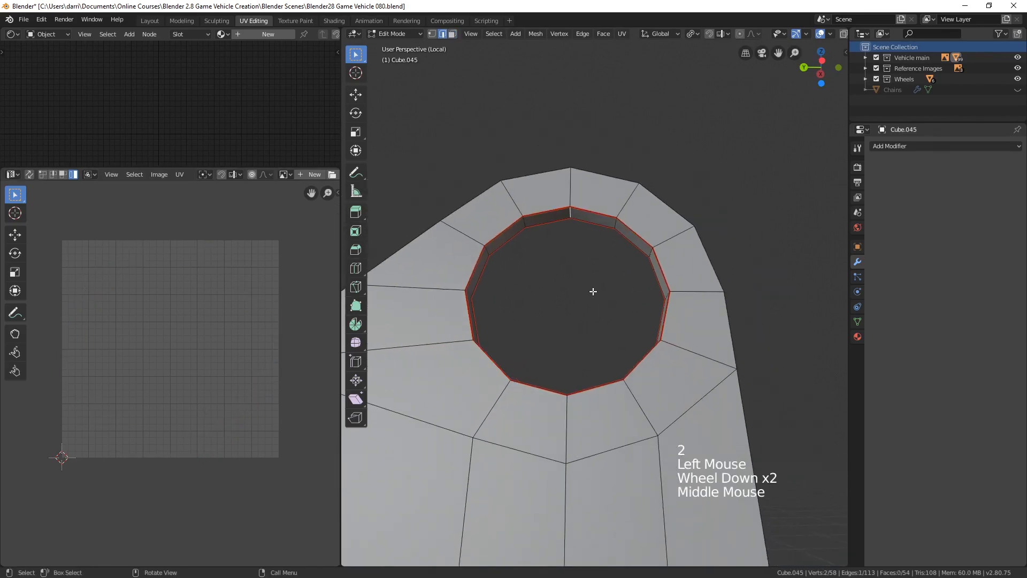
{"action": "key", "text": "ctrl+e"}
{"action": "left_click", "coordinate": [560, 290]}
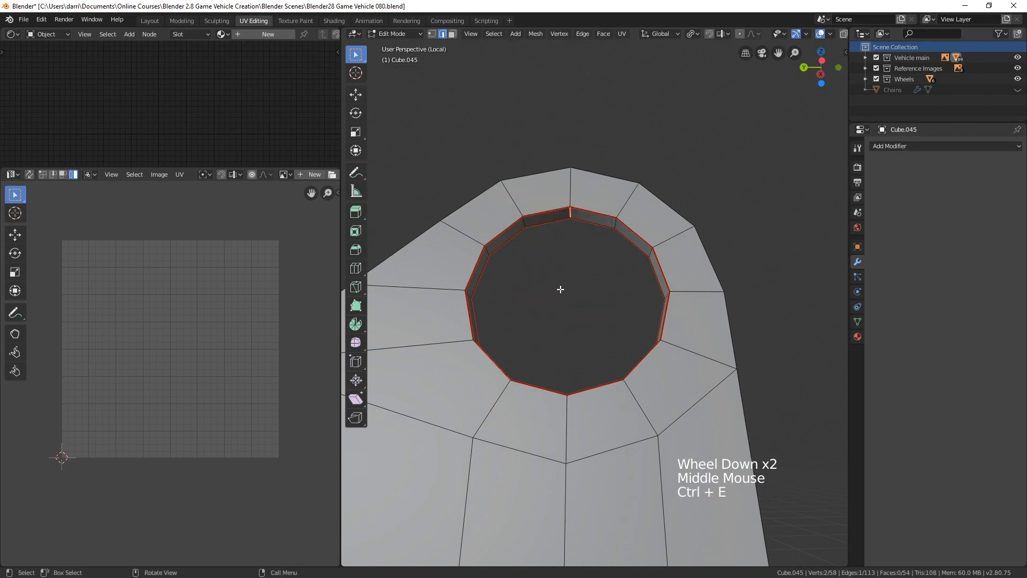
- Unwrap the ring of faces inside the hole again using the new cross seam, and clear the selection
{"action": "key", "text": "3"}
{"action": "left_click", "coordinate": [611, 224], "text": "alt"}
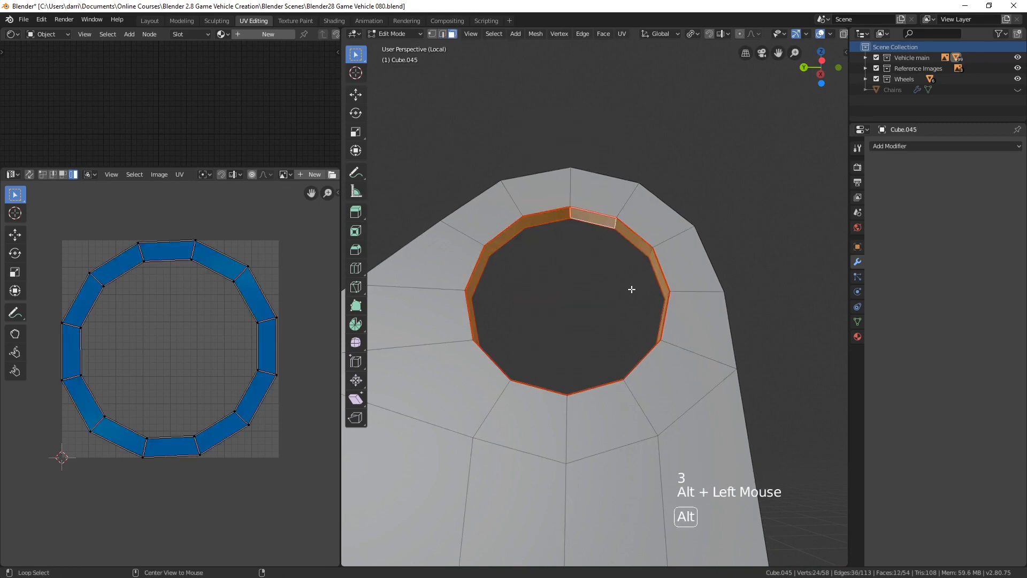
{"action": "key", "text": "u"}
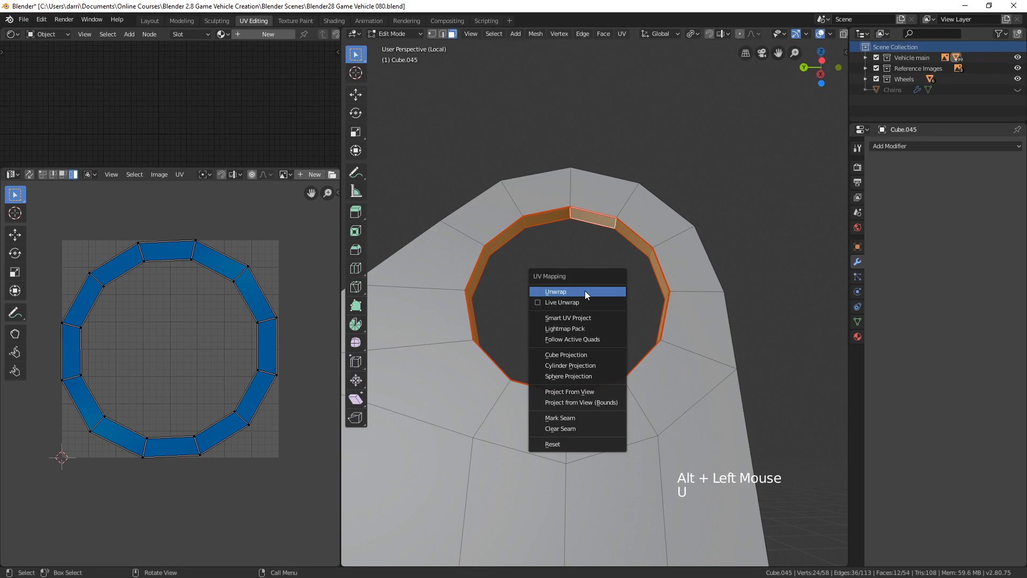
{"action": "left_click", "coordinate": [586, 291]}
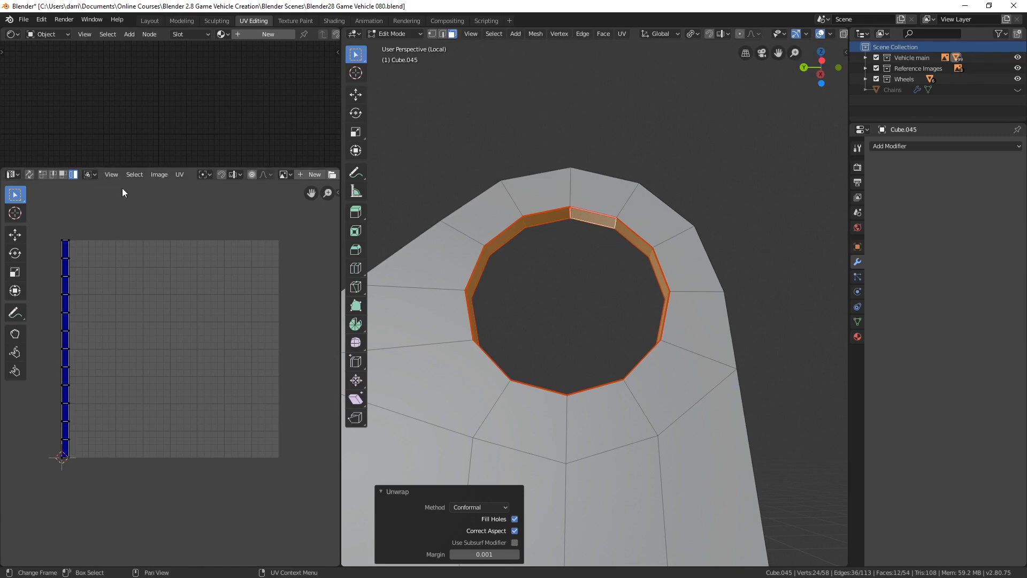
{"action": "key", "text": "alt+a"}
- Mark the front and back outer edge loops around the bracket's rounded rim as seams
{"action": "scroll", "coordinate": [635, 267], "scroll_direction": "down", "scroll_amount": 2}
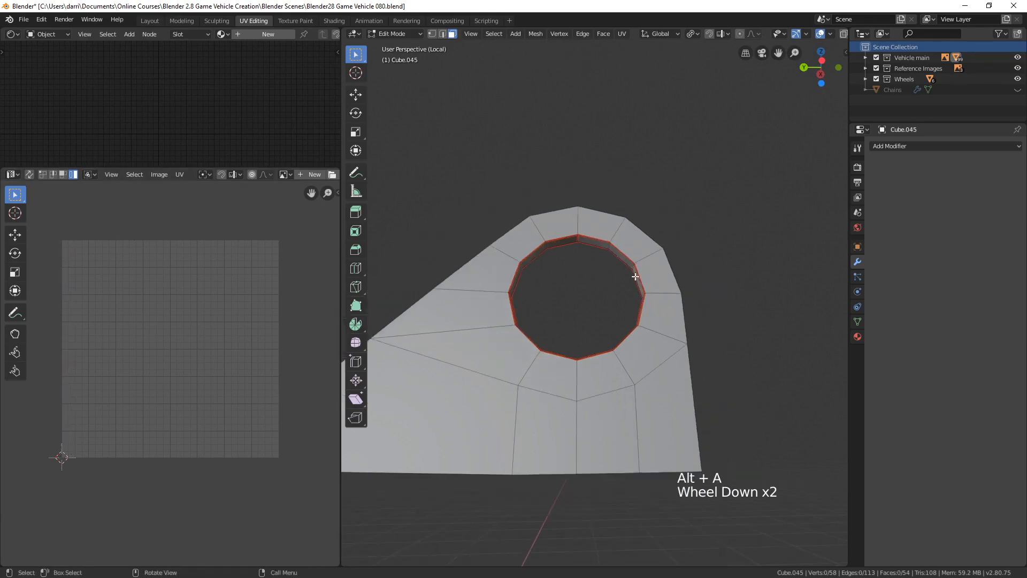
{"action": "middle_click_drag", "start_coordinate": [635, 270], "coordinate": [593, 346]}
{"action": "scroll", "coordinate": [529, 342], "scroll_direction": "down", "scroll_amount": 1}
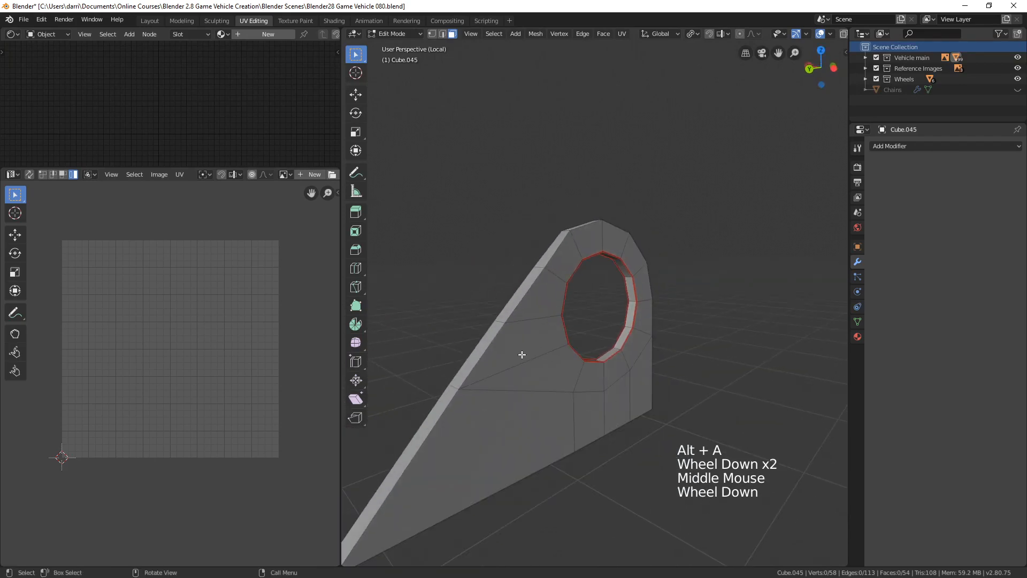
{"action": "key", "text": "2"}
{"action": "left_click", "coordinate": [473, 356], "text": "alt"}
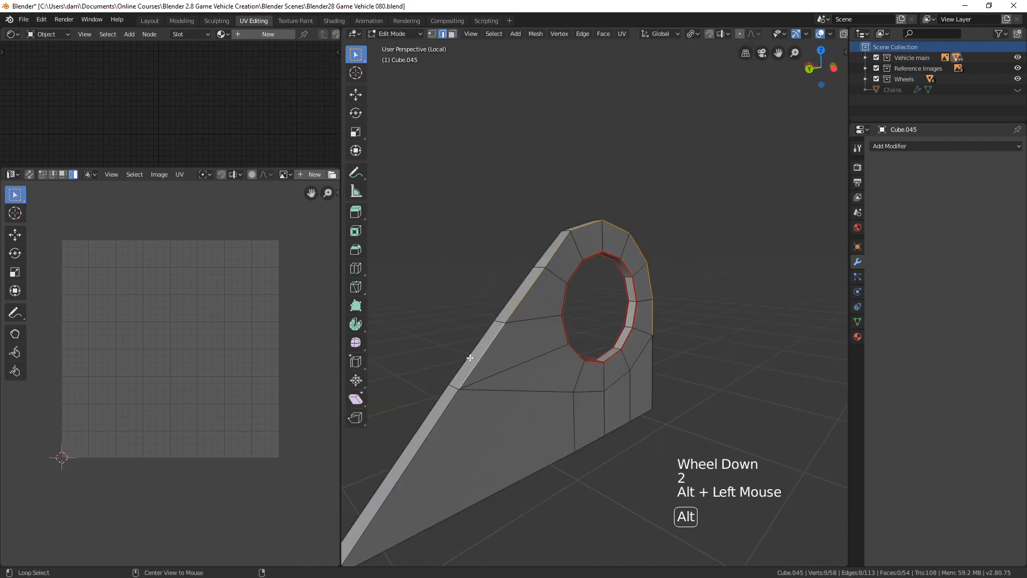
{"action": "left_click", "coordinate": [469, 355], "text": "alt+shift"}
{"action": "key", "text": "ctrl+e"}
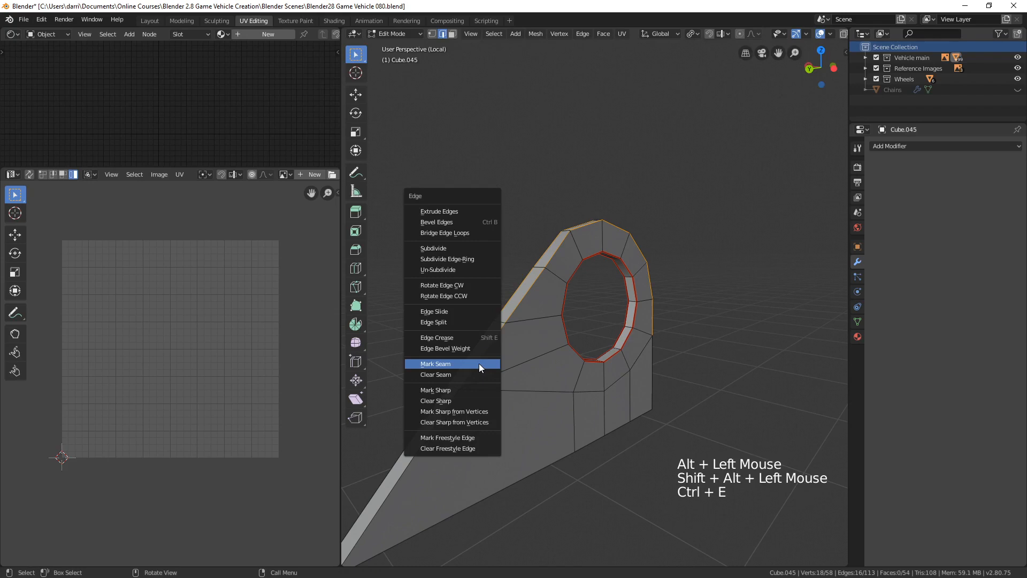
{"action": "left_click", "coordinate": [480, 364]}
- Mark the two remaining lower edges of the bracket's sloping side as seams and clear the selection
{"action": "left_click", "coordinate": [432, 423]}
{"action": "left_click", "coordinate": [438, 424], "text": "shift"}
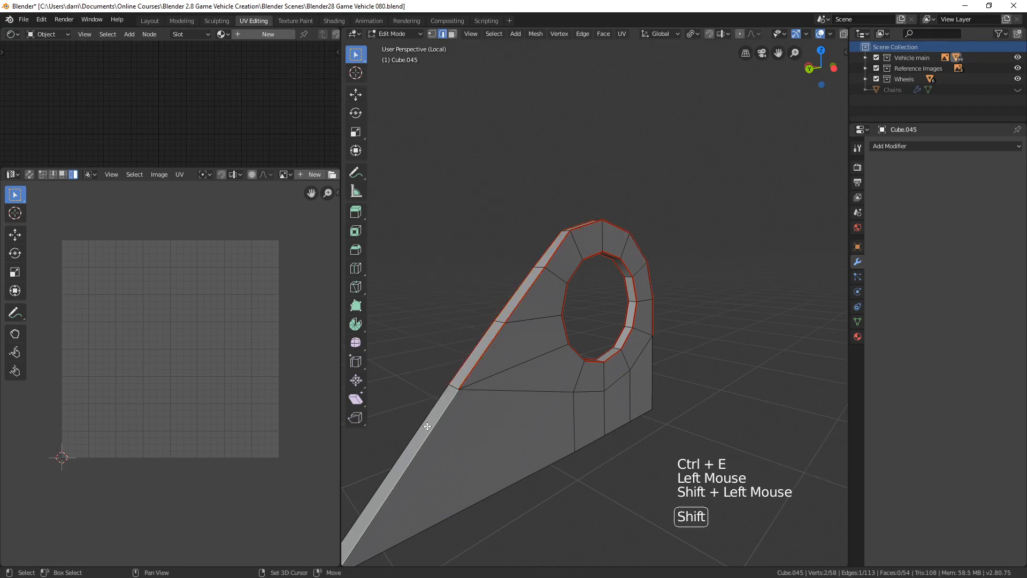
{"action": "key", "text": "ctrl+e"}
{"action": "left_click", "coordinate": [458, 422]}
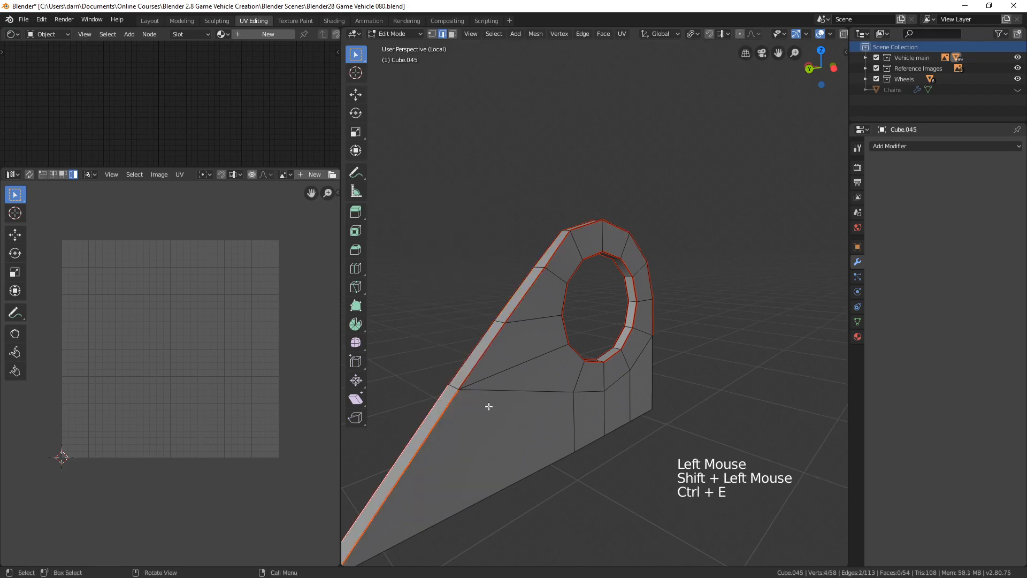
{"action": "key", "text": "alt+a"}
- Mark the two lower edges on the bracket's opposite, upright side as seams and clear the selection
{"action": "scroll", "coordinate": [561, 397], "scroll_direction": "down", "scroll_amount": 1, "text": "alt"}
{"action": "scroll", "coordinate": [603, 396], "scroll_direction": "down", "scroll_amount": 3}
{"action": "middle_click_drag", "start_coordinate": [603, 396], "coordinate": [550, 394]}
{"action": "scroll", "coordinate": [573, 383], "scroll_direction": "up", "scroll_amount": 3}
{"action": "scroll", "coordinate": [550, 394], "scroll_direction": "up", "scroll_amount": 2}
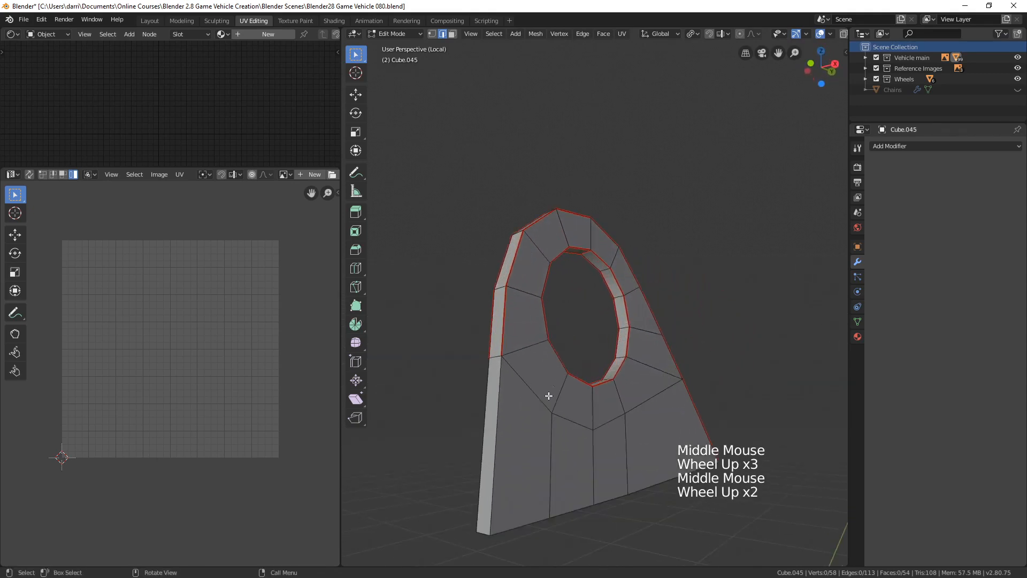
{"action": "left_click", "coordinate": [483, 408]}
{"action": "left_click", "coordinate": [530, 418], "text": "shift"}
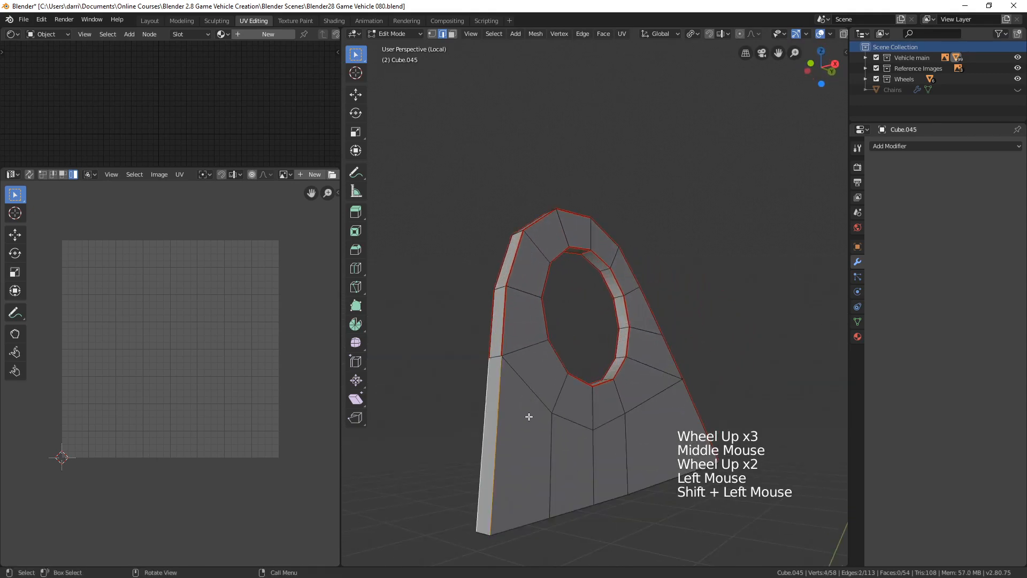
{"action": "key", "text": "ctrl+e"}
{"action": "left_click", "coordinate": [528, 416]}
{"action": "key", "text": "alt+a"}
- Unwrap the entire bracket mesh with the Angle Based method
{"action": "scroll", "coordinate": [524, 416], "scroll_direction": "down", "scroll_amount": 2}
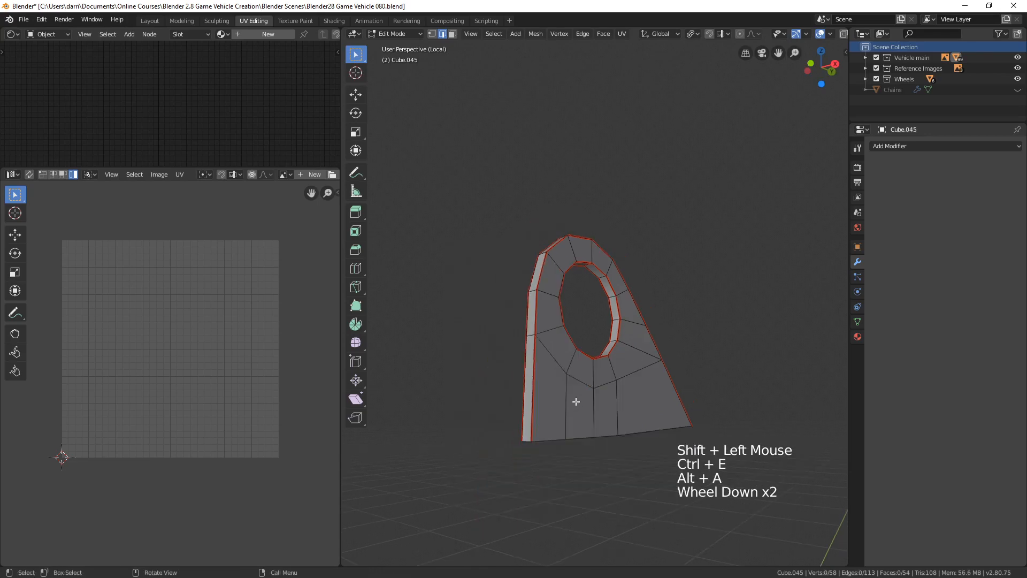
{"action": "middle_click_drag", "start_coordinate": [524, 416], "coordinate": [635, 424]}
{"action": "key", "text": "a"}
{"action": "key", "text": "u"}
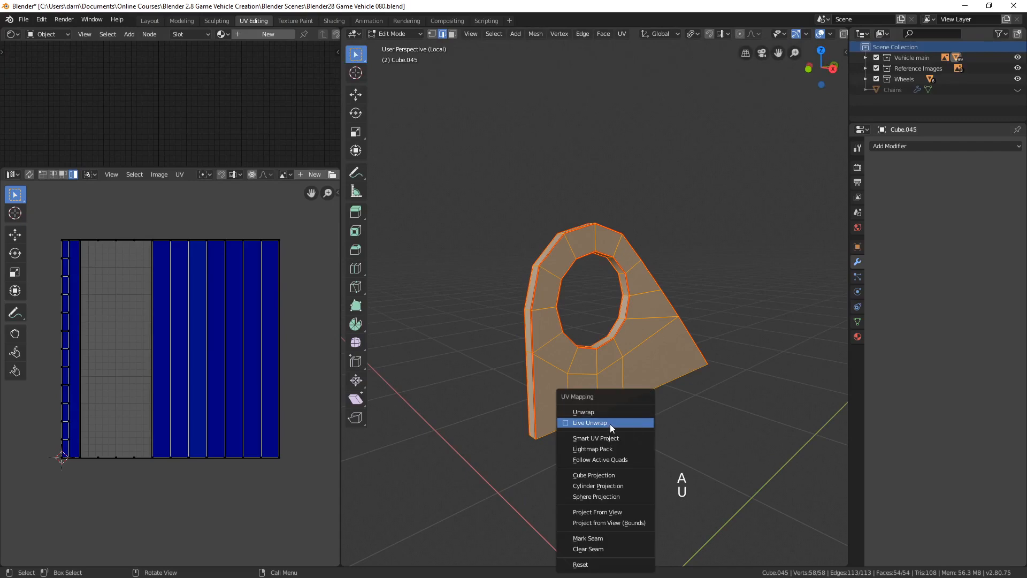
{"action": "left_click", "coordinate": [607, 413]}
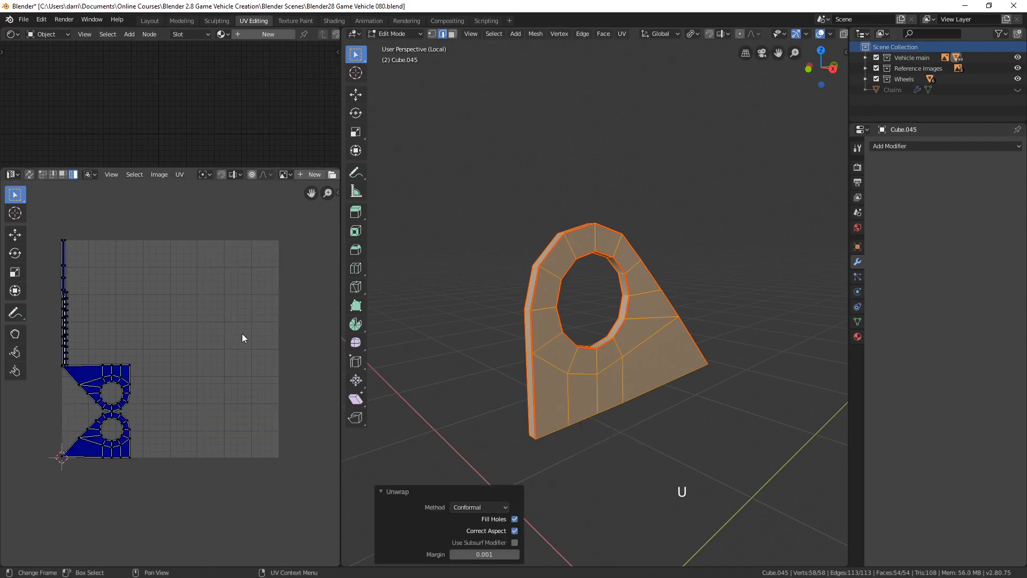
{"action": "left_click", "coordinate": [479, 508]}
{"action": "left_click", "coordinate": [476, 522]}
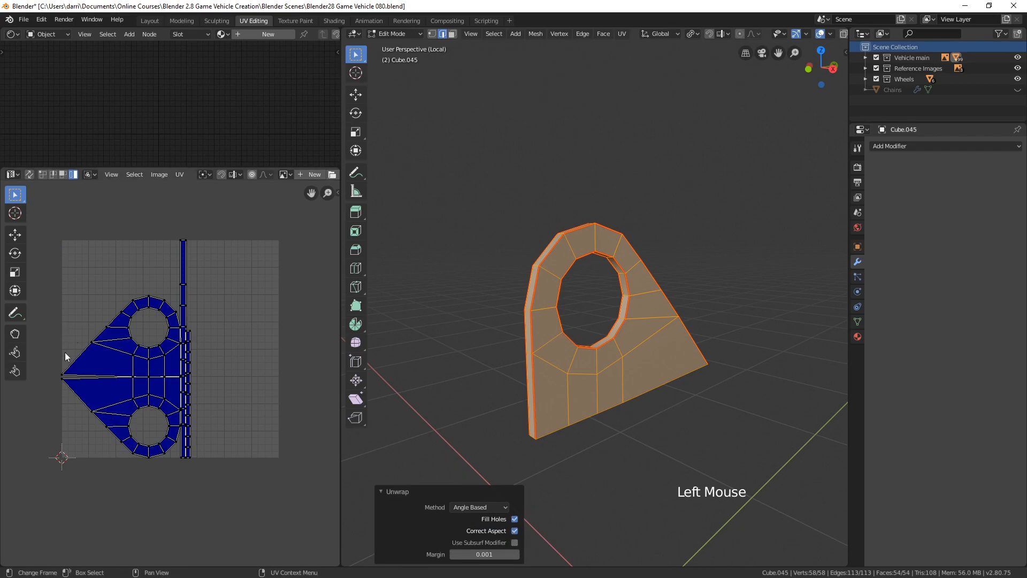
- Return to Object Mode, leave local view to show the whole vehicle, and deselect everything
{"action": "mouse_move", "coordinate": [600, 428]}
{"action": "middle_mouse_down"}
{"action": "mouse_move", "coordinate": [612, 436]}
{"action": "mouse_move", "coordinate": [580, 293]}
{"action": "mouse_move", "coordinate": [599, 425]}
{"action": "middle_mouse_up"}
{"action": "key", "text": "Tab"}
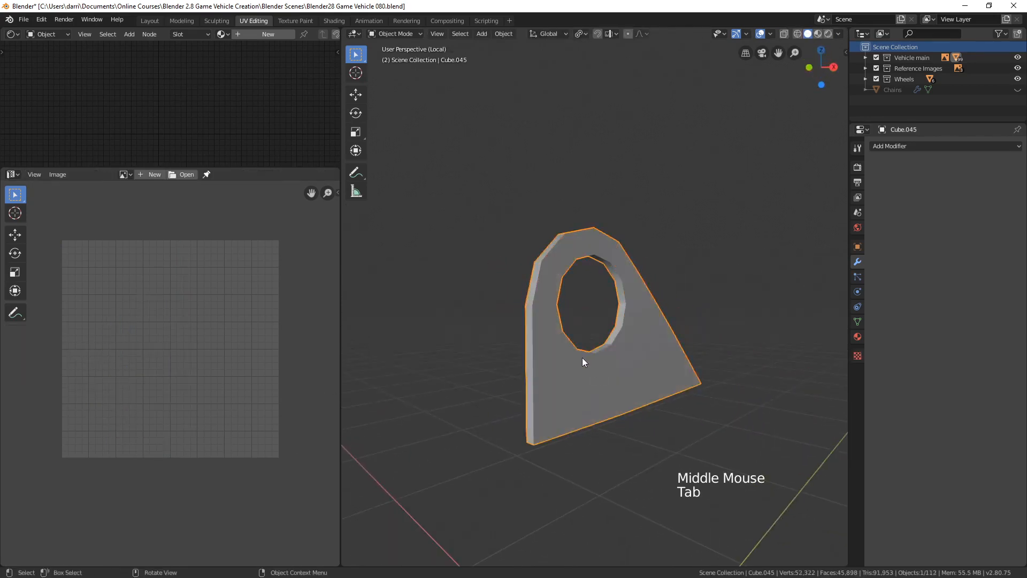
{"action": "scroll", "coordinate": [584, 359], "scroll_direction": "down", "scroll_amount": 2}
{"action": "middle_click_drag", "start_coordinate": [583, 358], "coordinate": [596, 374], "text": "shift"}
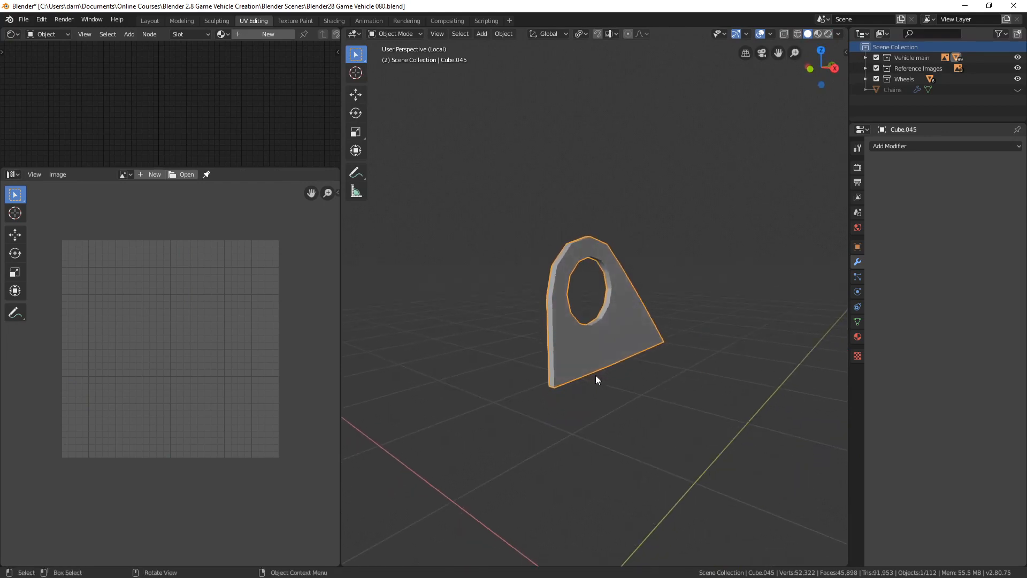
{"action": "key", "text": "KP_Divide"}
{"action": "key", "text": "alt+a"}
{"action": "scroll", "coordinate": [598, 378], "scroll_direction": "down", "scroll_amount": 2}
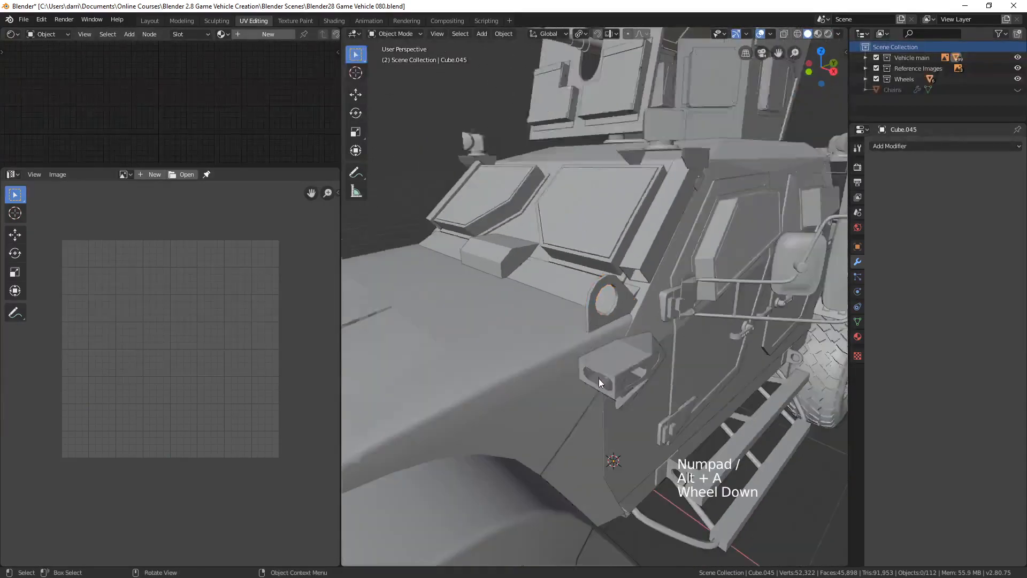
- Select the angular box below the windshield on the hood and isolate it in local view
{"action": "mouse_move", "coordinate": [598, 377]}
{"action": "middle_mouse_down", "text": "shift"}
{"action": "mouse_move", "coordinate": [590, 355]}
{"action": "mouse_move", "coordinate": [590, 367]}
{"action": "mouse_move", "coordinate": [600, 357]}
{"action": "middle_mouse_up", "text": "shift"}
{"action": "left_click", "coordinate": [509, 318]}
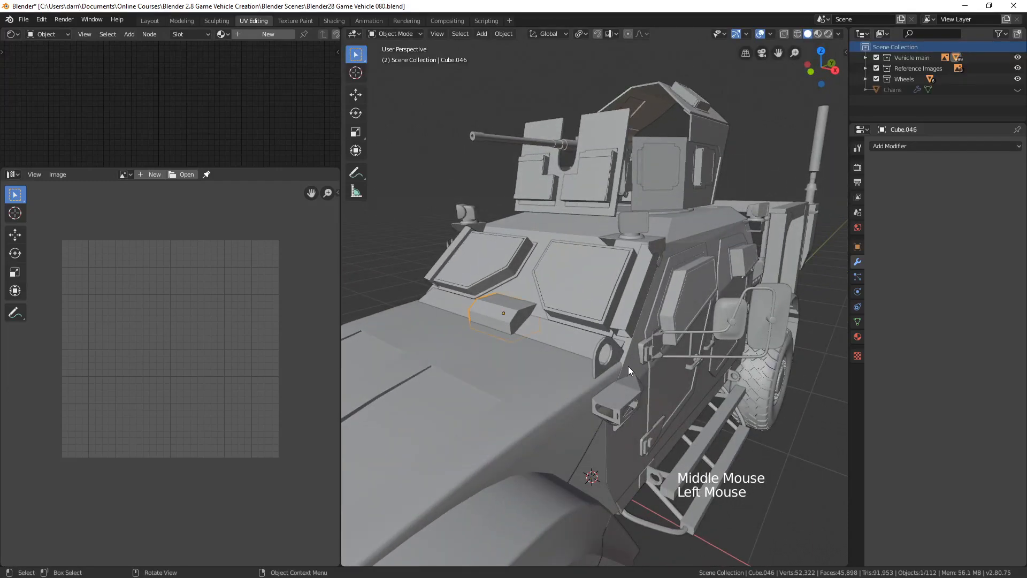
{"action": "key", "text": "KP_Divide"}
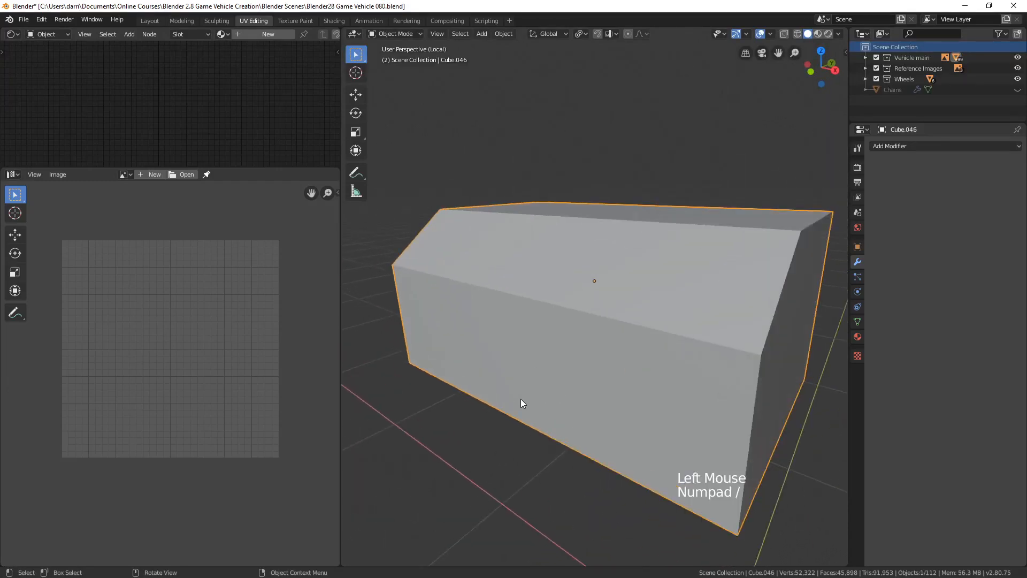
- Delete the underside and hidden rear faces of the hood box
{"action": "middle_click_drag", "start_coordinate": [521, 401], "coordinate": [688, 359]}
{"action": "scroll", "coordinate": [695, 407], "scroll_direction": "down", "scroll_amount": 3}
{"action": "key", "text": "Tab"}
{"action": "key", "text": "3"}
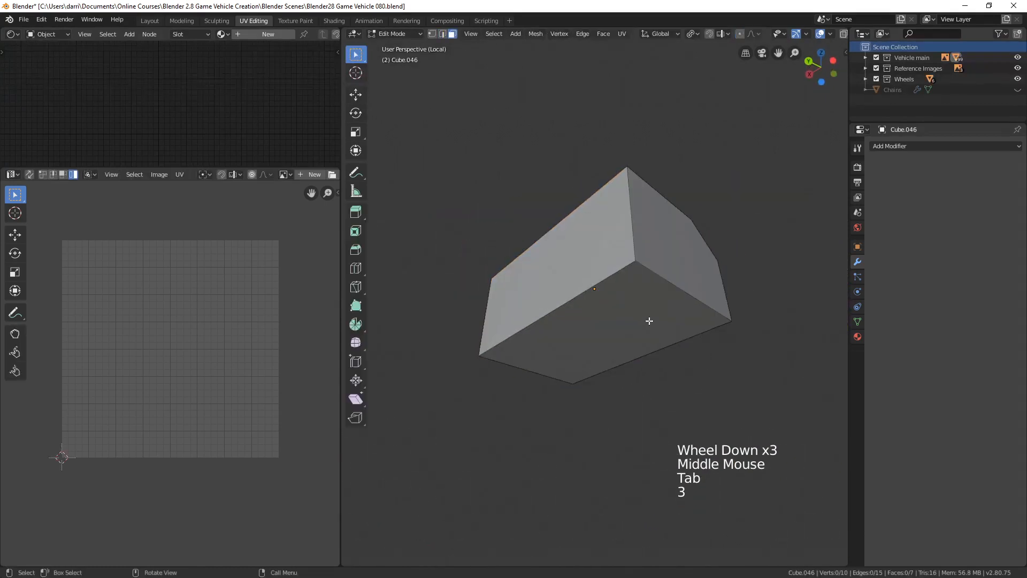
{"action": "left_click", "coordinate": [649, 321]}
{"action": "left_click", "coordinate": [582, 249], "text": "shift"}
{"action": "key", "text": "x"}
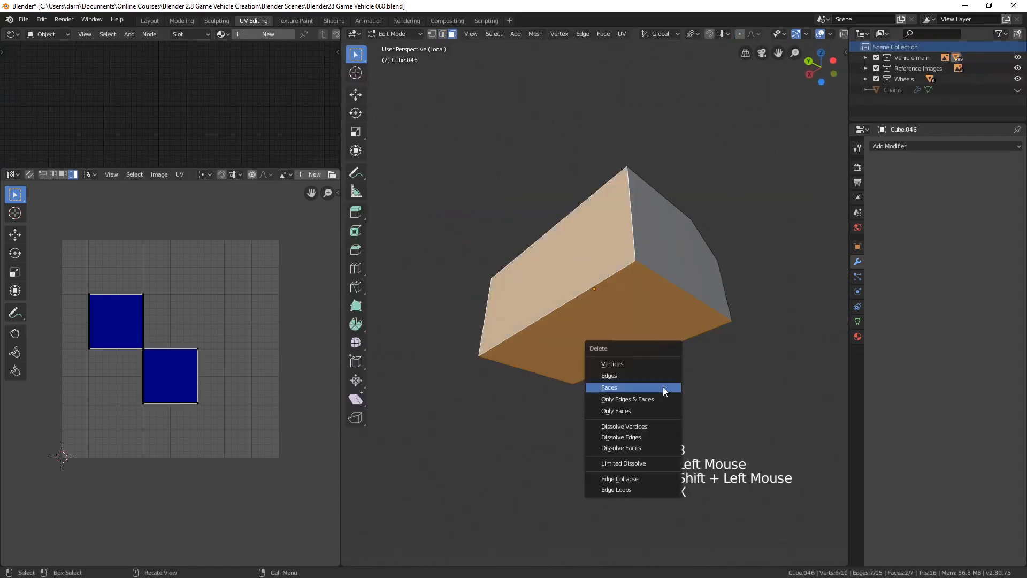
{"action": "left_click", "coordinate": [663, 387]}
{"action": "middle_click_drag", "start_coordinate": [681, 368], "coordinate": [623, 402]}
- Return to Object Mode and apply the hood box's scale
{"action": "key", "text": "Tab"}
{"action": "key", "text": "Tab"}
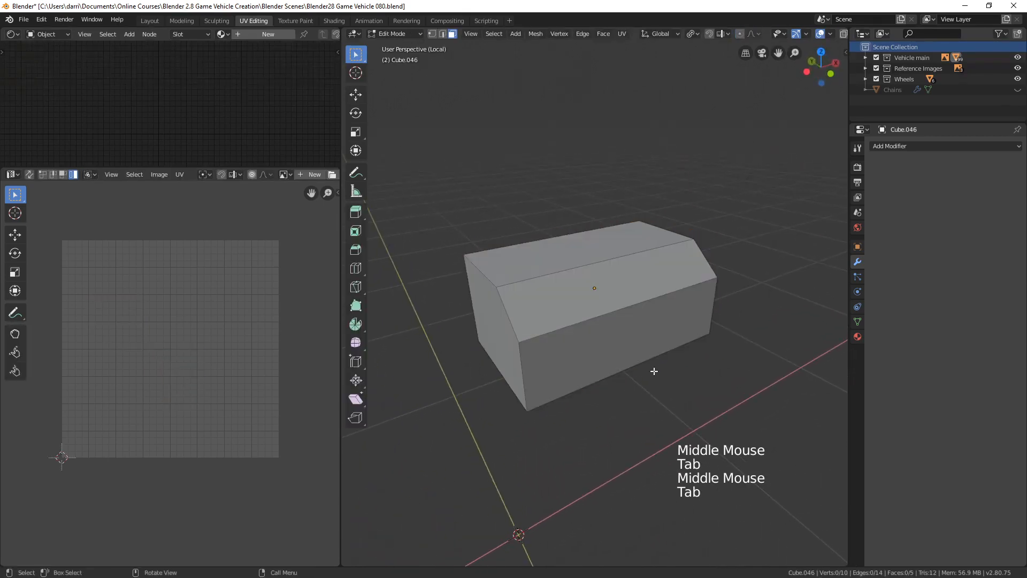
{"action": "key", "text": "Tab"}
{"action": "key", "text": "ctrl+a"}
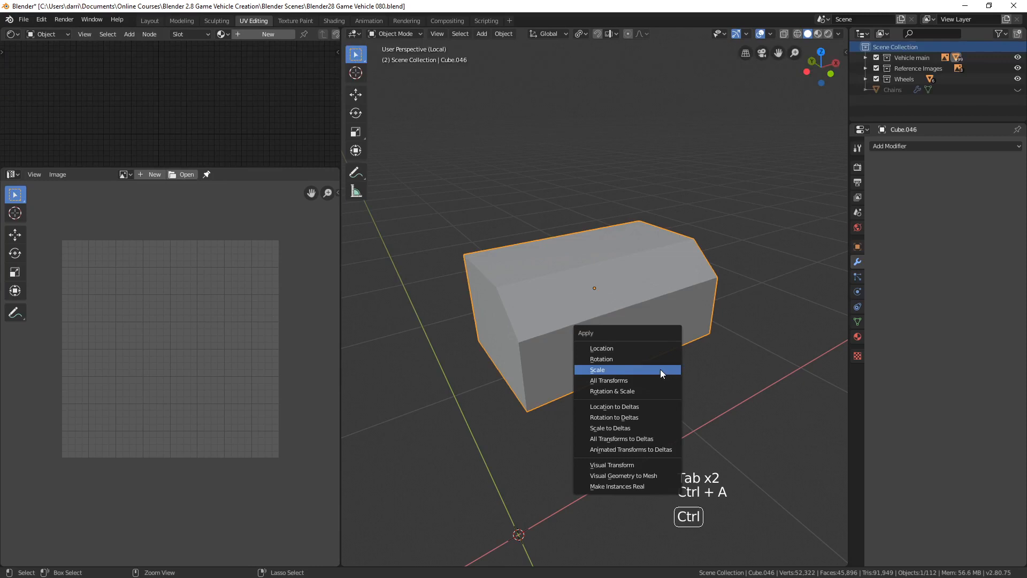
{"action": "left_click", "coordinate": [628, 370]}
- Mark the top and sloped edges at both ends of the hood box as seams
{"action": "key", "text": "Tab"}
{"action": "middle_click_drag", "start_coordinate": [628, 374], "coordinate": [617, 383]}
{"action": "key", "text": "2"}
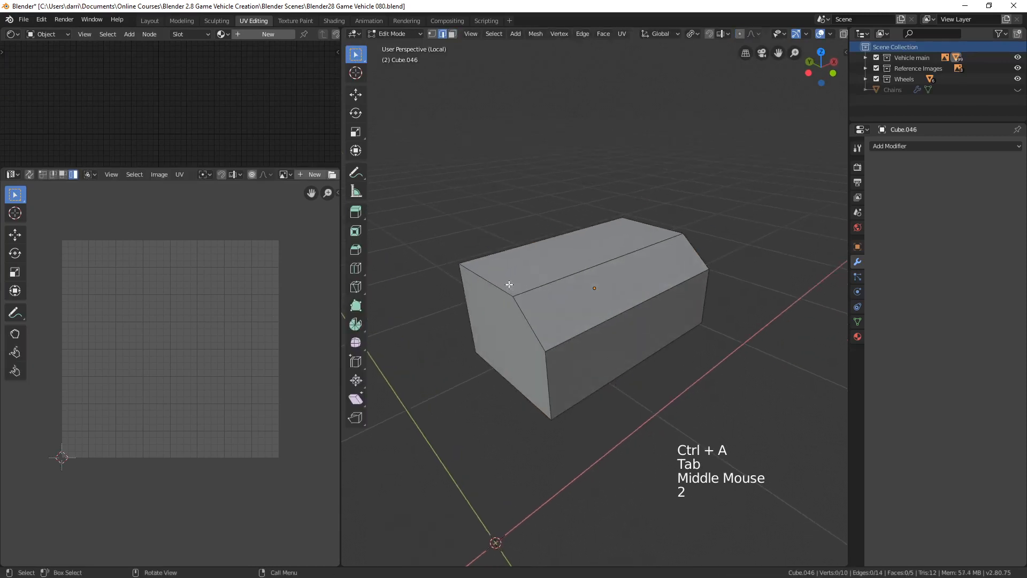
{"action": "left_click", "coordinate": [538, 325]}
{"action": "left_click", "coordinate": [713, 329], "text": "shift"}
{"action": "middle_click_drag", "start_coordinate": [713, 329], "coordinate": [697, 278]}
{"action": "left_click", "coordinate": [683, 320], "text": "shift"}
{"action": "left_click", "coordinate": [664, 351], "text": "shift"}
{"action": "scroll", "coordinate": [663, 351], "scroll_direction": "down", "scroll_amount": 2}
{"action": "middle_click_drag", "start_coordinate": [663, 351], "coordinate": [588, 350]}
{"action": "scroll", "coordinate": [738, 340], "scroll_direction": "up", "scroll_amount": 2}
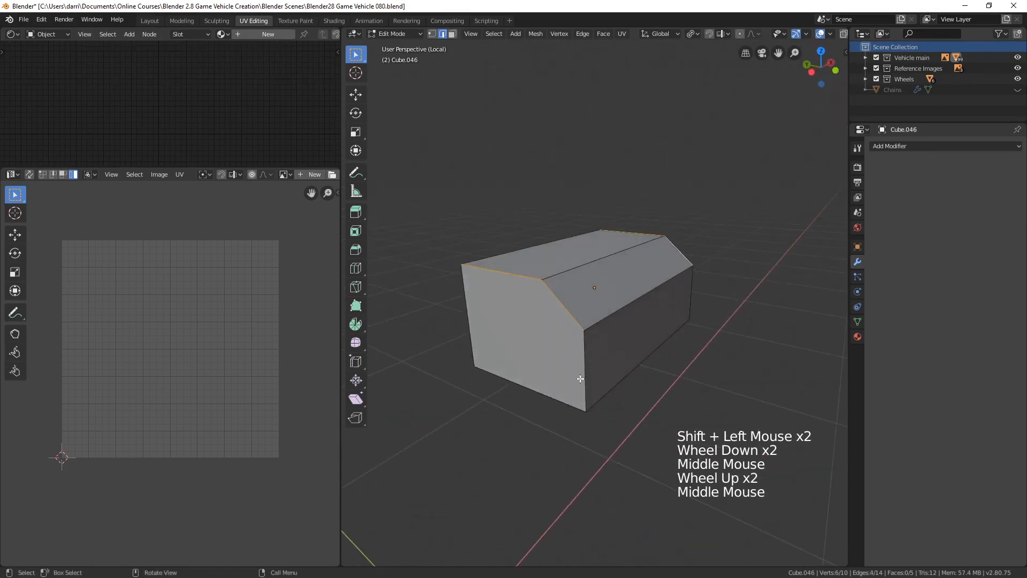
{"action": "middle_click_drag", "start_coordinate": [738, 339], "coordinate": [646, 355]}
{"action": "key", "text": "ctrl+e"}
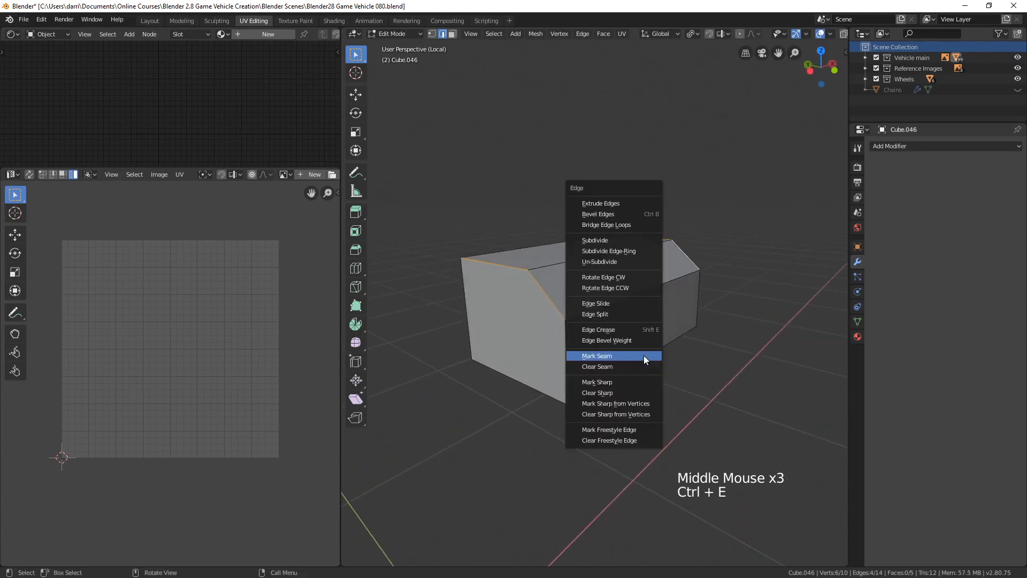
{"action": "left_click", "coordinate": [648, 355]}
- Select the entire hood box mesh and unwrap it
{"action": "key", "text": "a"}
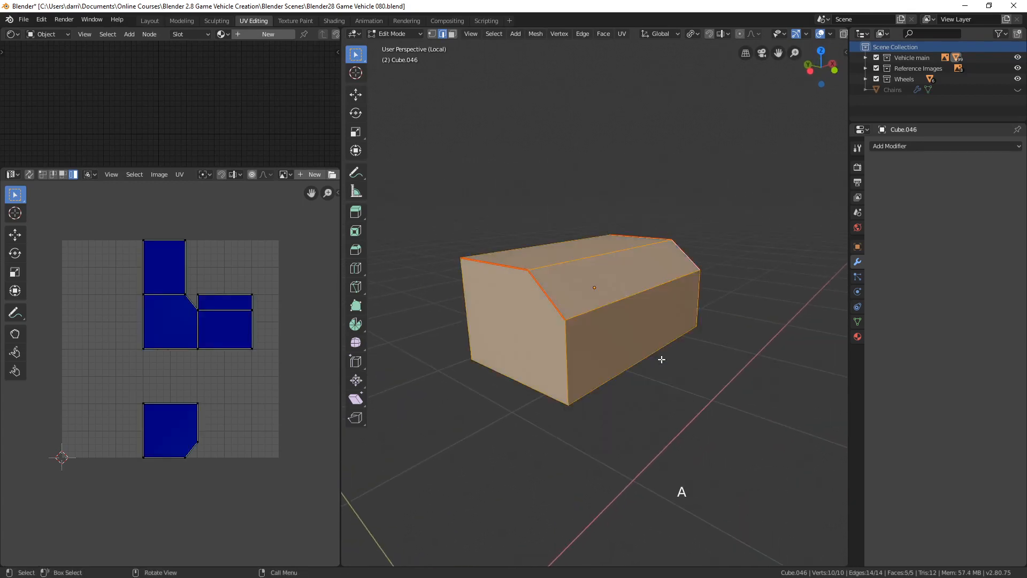
{"action": "key", "text": "u"}
{"action": "left_click", "coordinate": [661, 358]}
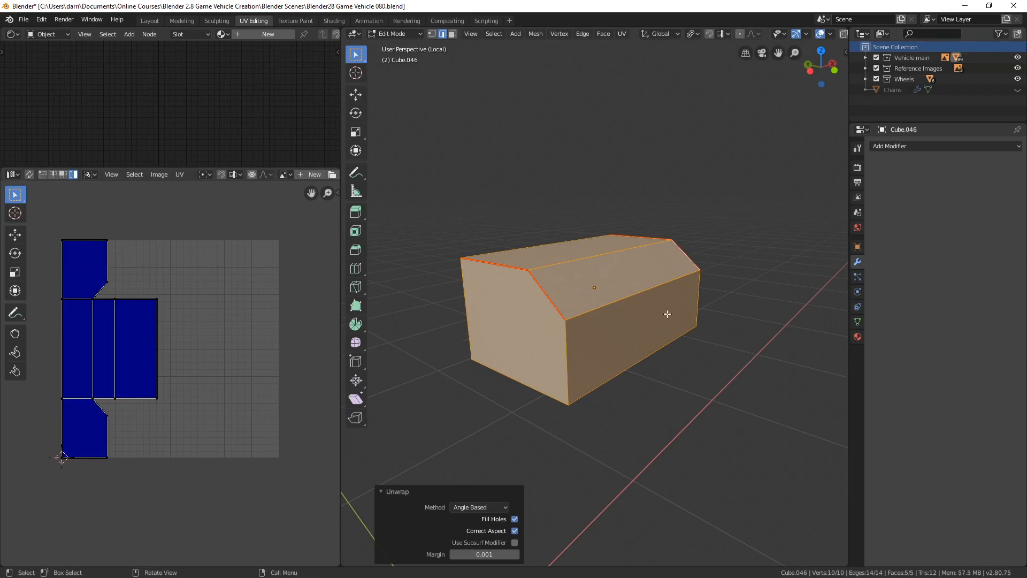
- Try the Conformal method for the box's unwrap and switch back to Angle Based
{"action": "left_click", "coordinate": [480, 507]}
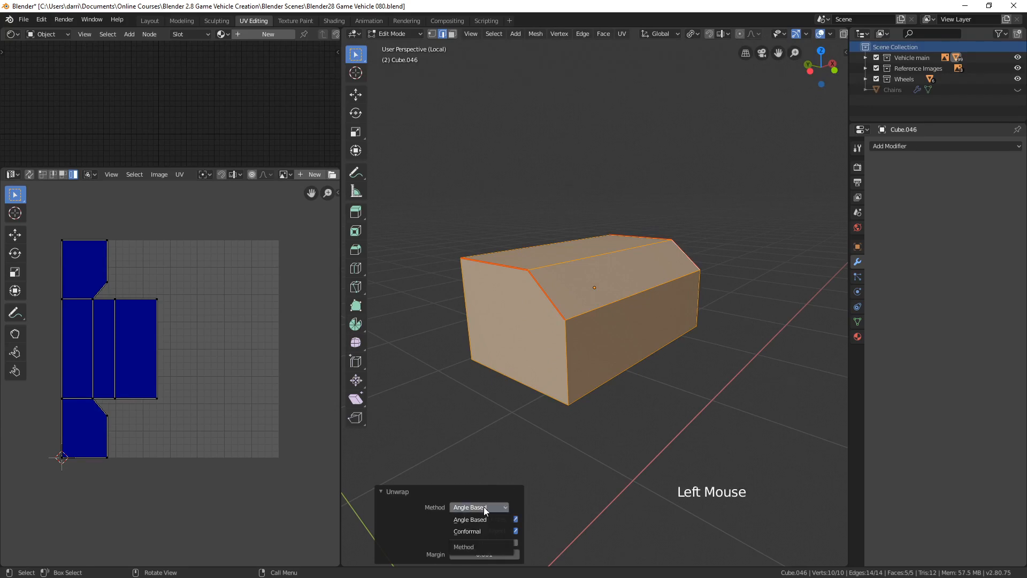
{"action": "left_click", "coordinate": [476, 530]}
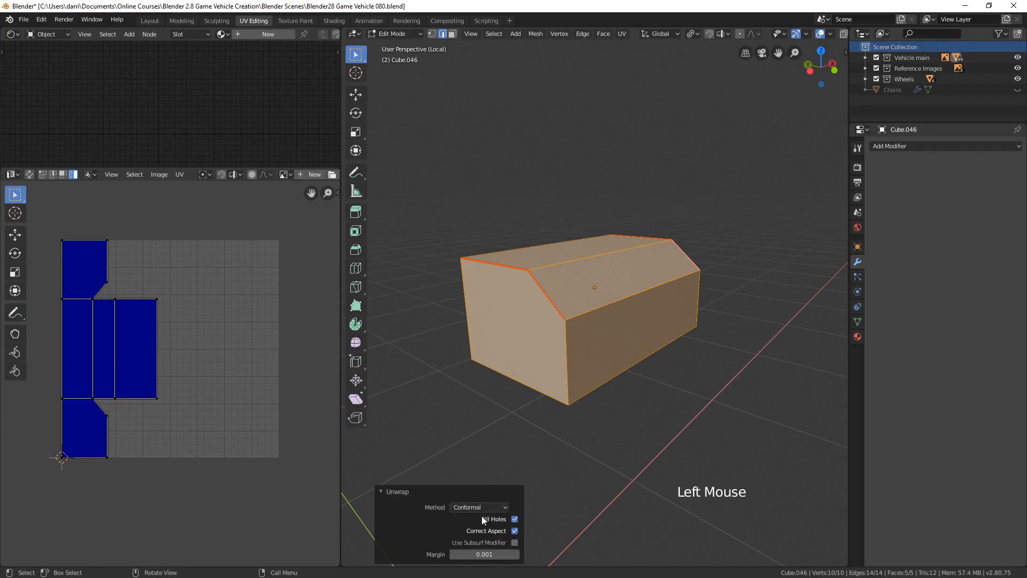
{"action": "left_click", "coordinate": [483, 506]}
{"action": "left_click", "coordinate": [471, 520]}
- Return to Object Mode and leave local view to show the whole vehicle again
{"action": "key", "text": "Tab"}
{"action": "middle_click_drag", "start_coordinate": [646, 344], "coordinate": [524, 352]}
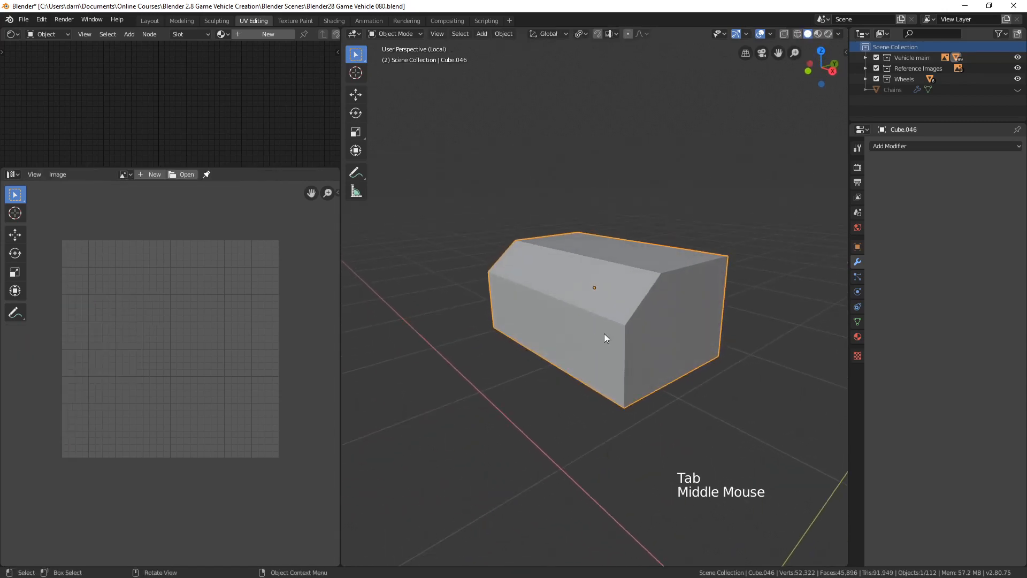
{"action": "key", "text": "KP_Divide"}
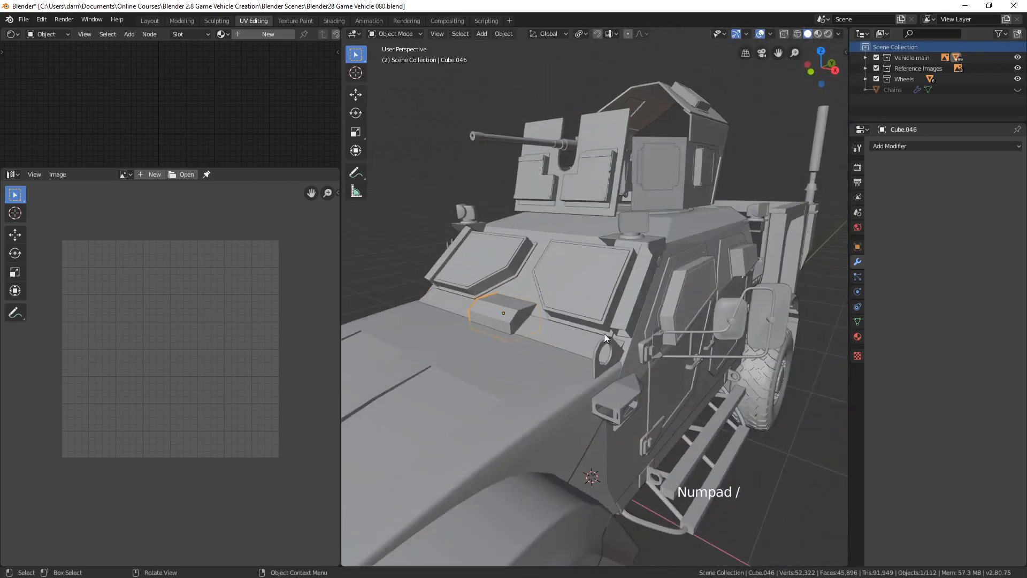
- Isolate the long bars beside the windshield in local view and remove their Mirror modifier
{"action": "mouse_move", "coordinate": [654, 329]}
{"action": "middle_mouse_down"}
{"action": "mouse_move", "coordinate": [685, 333]}
{"action": "mouse_move", "coordinate": [664, 328]}
{"action": "middle_mouse_up"}
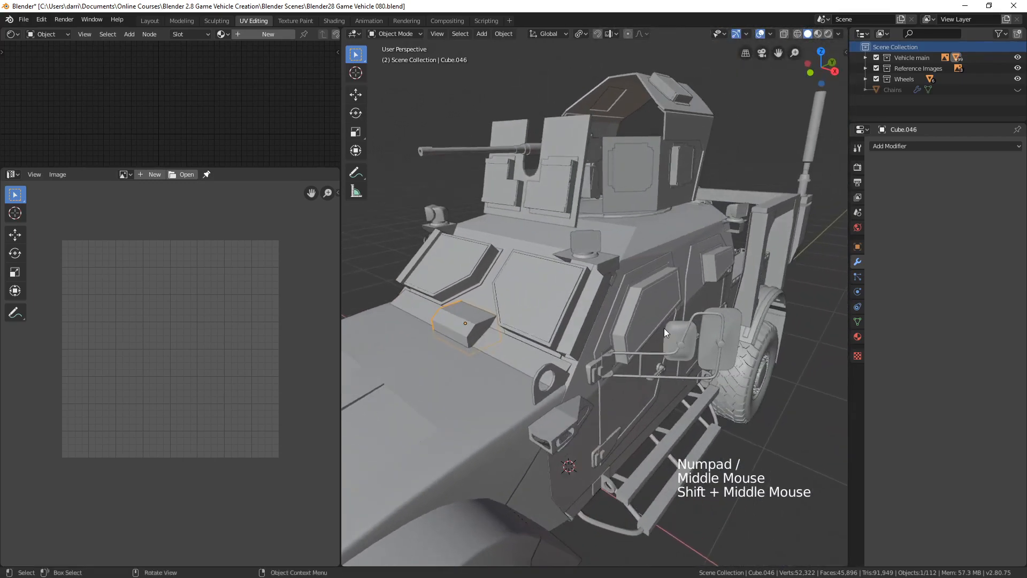
{"action": "left_click", "coordinate": [574, 336]}
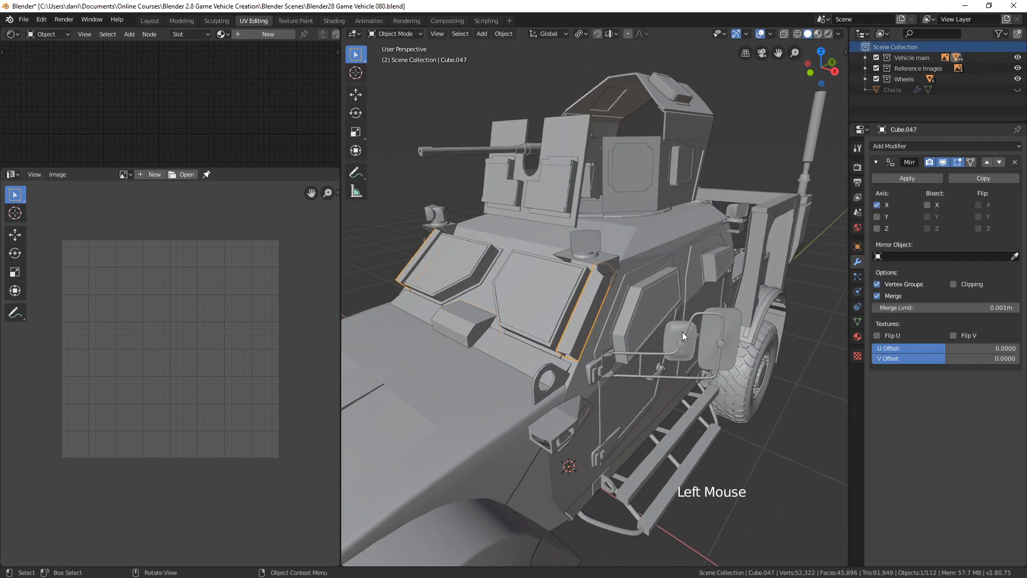
{"action": "key", "text": "KP_Divide"}
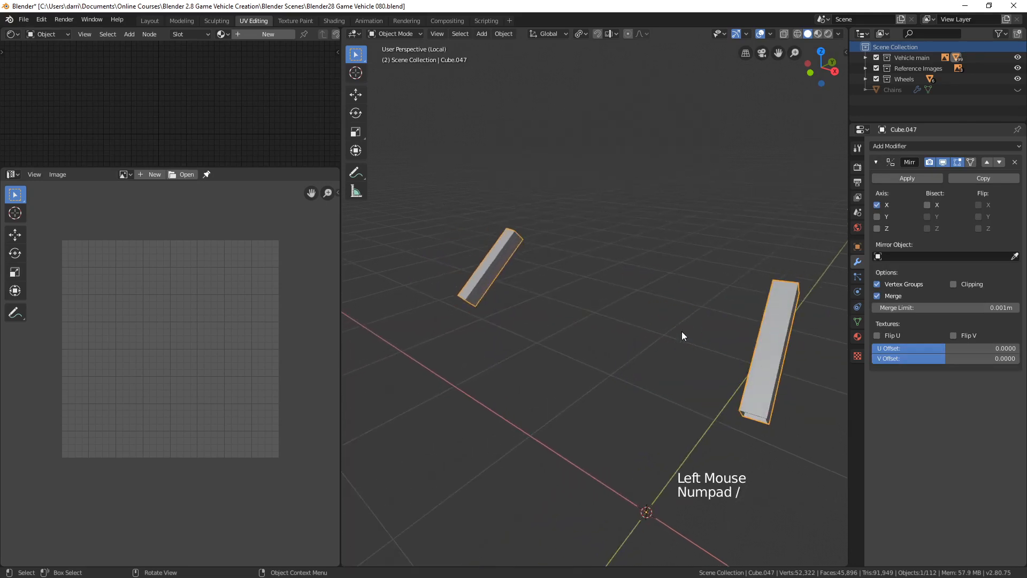
{"action": "left_click", "coordinate": [1015, 162]}
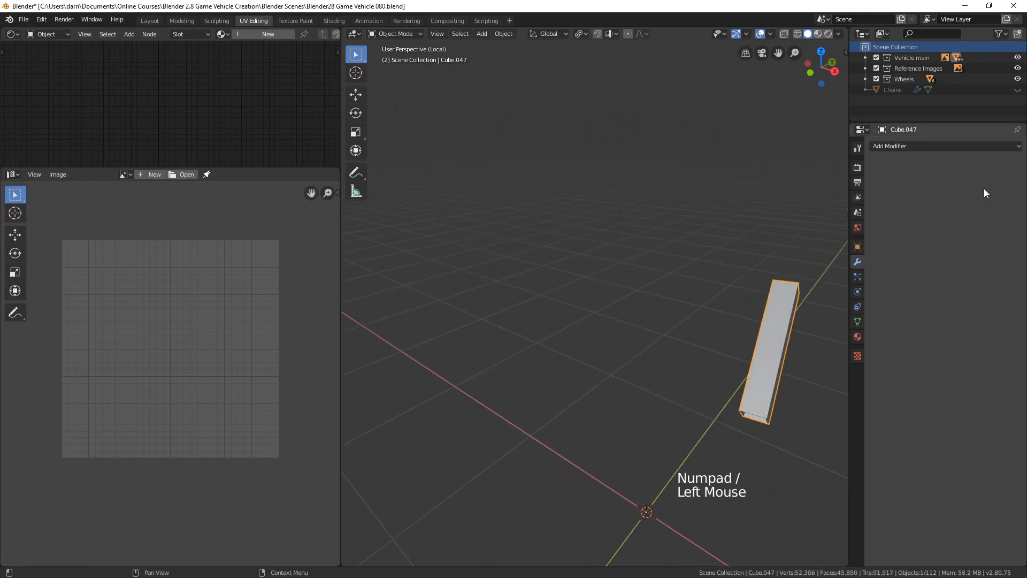
- Examine the remaining windshield bar's mesh and its open end in Edit Mode
{"action": "key", "text": "KP_Decimal"}
{"action": "middle_click_drag", "start_coordinate": [567, 362], "coordinate": [442, 388]}
{"action": "scroll", "coordinate": [560, 337], "scroll_direction": "down", "scroll_amount": 3}
{"action": "key", "text": "Tab"}
{"action": "scroll", "coordinate": [631, 326], "scroll_direction": "up", "scroll_amount": 2}
{"action": "middle_click_drag", "start_coordinate": [630, 326], "coordinate": [768, 302]}
{"action": "middle_click_drag", "start_coordinate": [733, 304], "coordinate": [724, 329], "text": "shift"}
{"action": "mouse_move", "coordinate": [648, 306]}
{"action": "middle_mouse_down"}
{"action": "mouse_move", "coordinate": [665, 254]}
{"action": "mouse_move", "coordinate": [637, 317]}
{"action": "middle_mouse_up"}
{"action": "scroll", "coordinate": [665, 255], "scroll_direction": "down", "scroll_amount": 2}
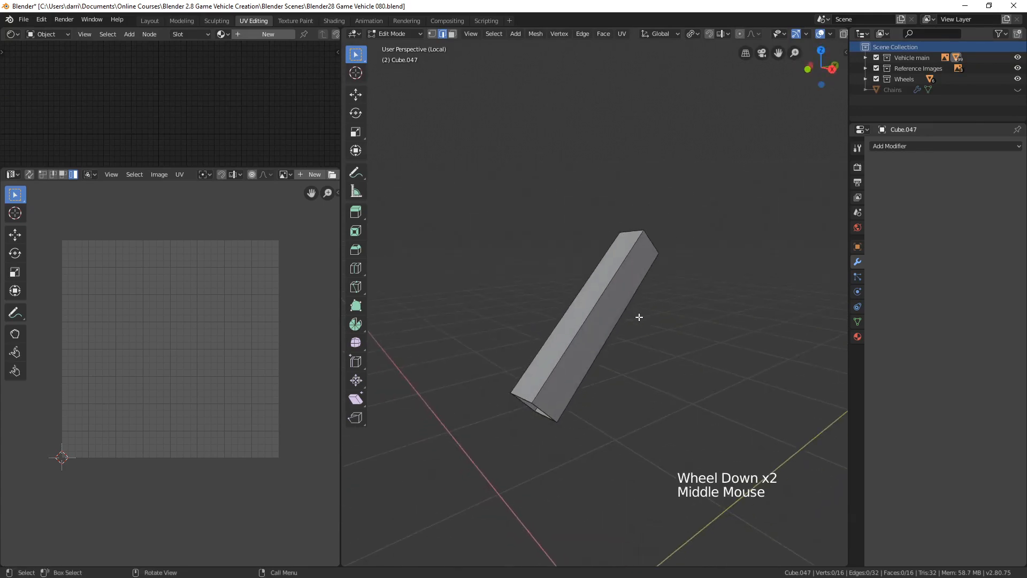
- Return to Object Mode and apply the windshield bar's scale
{"action": "key", "text": "Tab"}
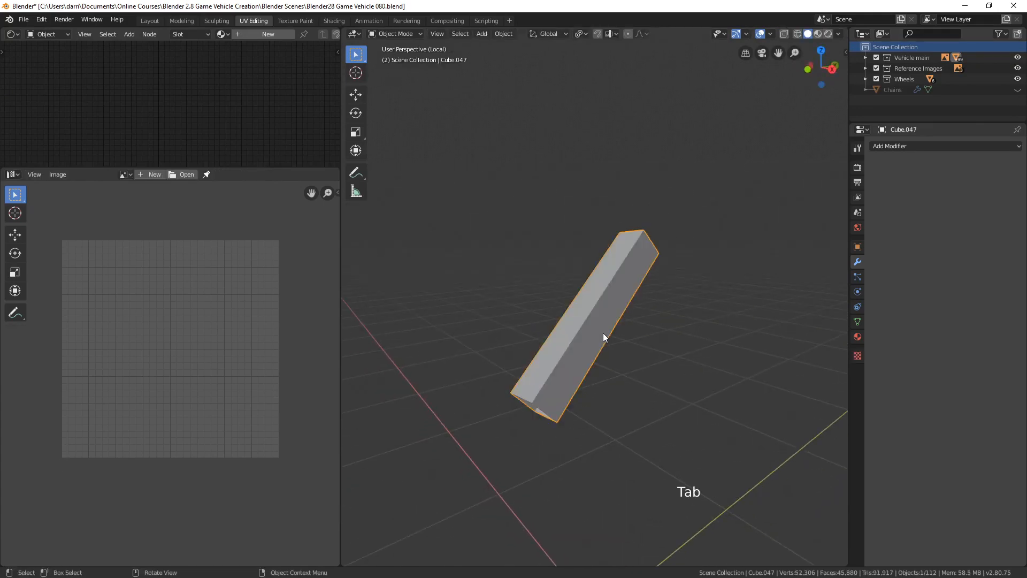
{"action": "key", "text": "ctrl+a"}
{"action": "left_click", "coordinate": [581, 334]}
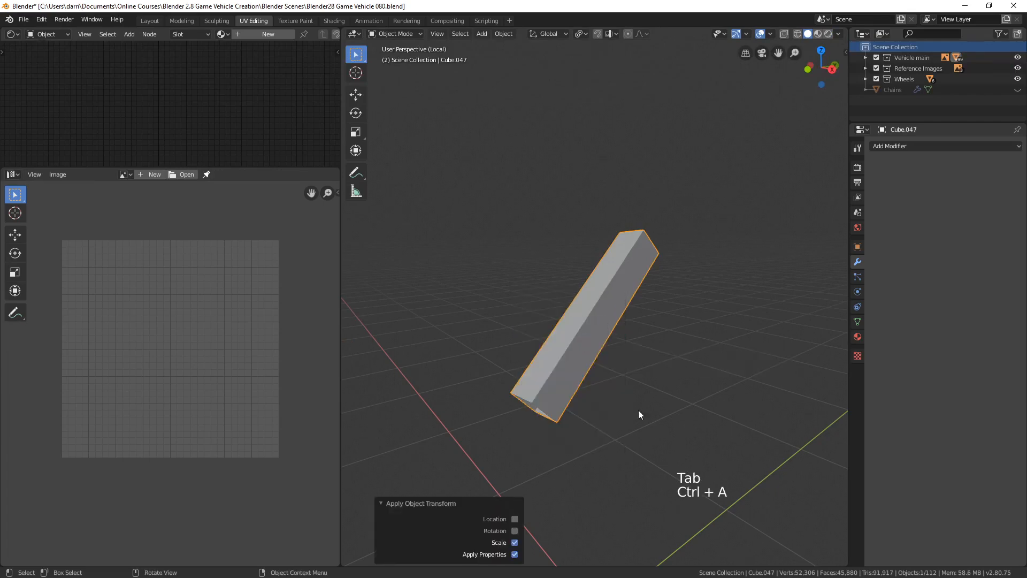
- Unwrap the entire windshield bar with Smart UV Project, using an angle limit of 66 and an island margin of 0
{"action": "key", "text": "Tab"}
{"action": "middle_click_drag", "start_coordinate": [608, 394], "coordinate": [615, 387]}
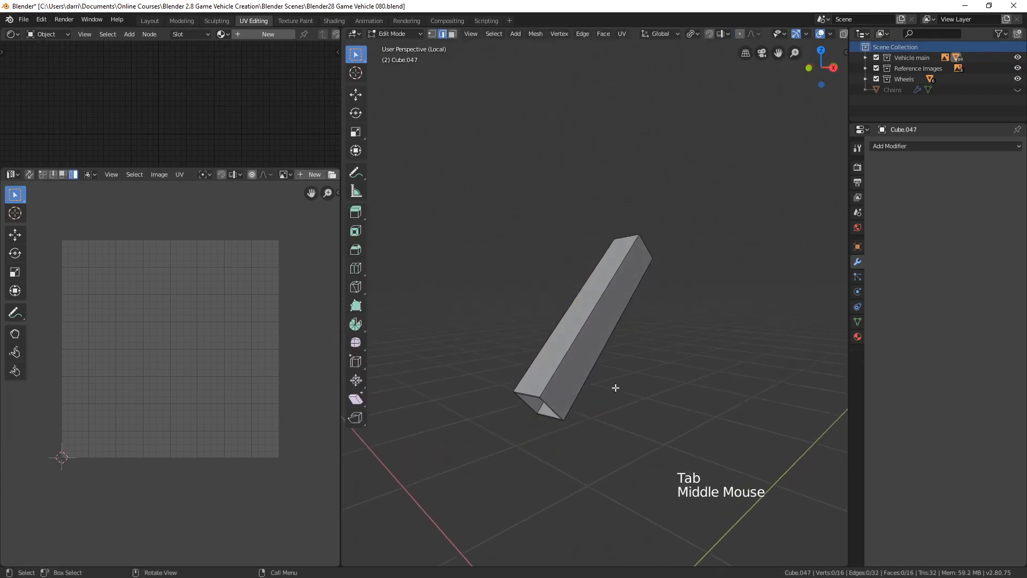
{"action": "key", "text": "a"}
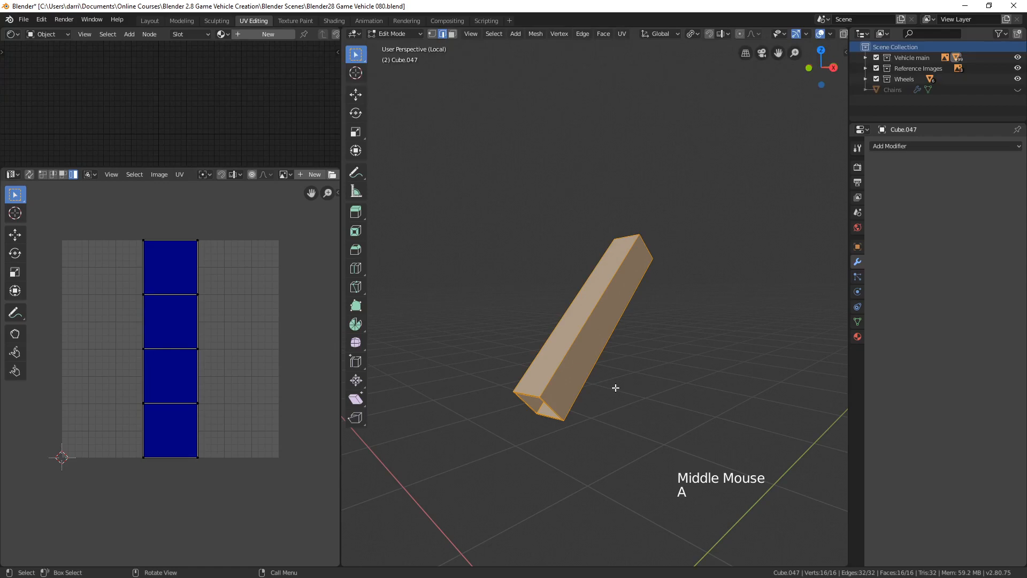
{"action": "key", "text": "u"}
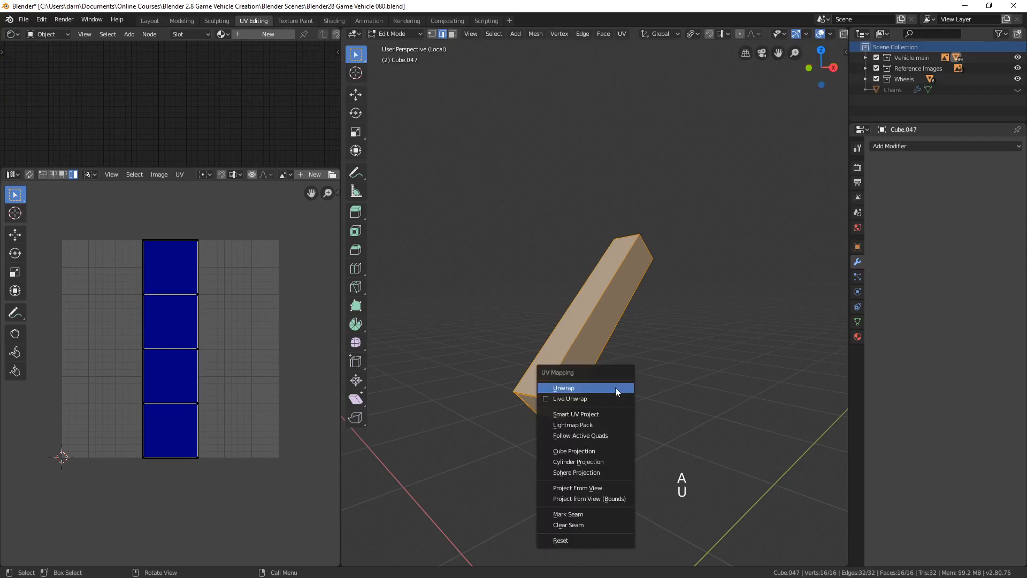
{"action": "left_click", "coordinate": [598, 415]}
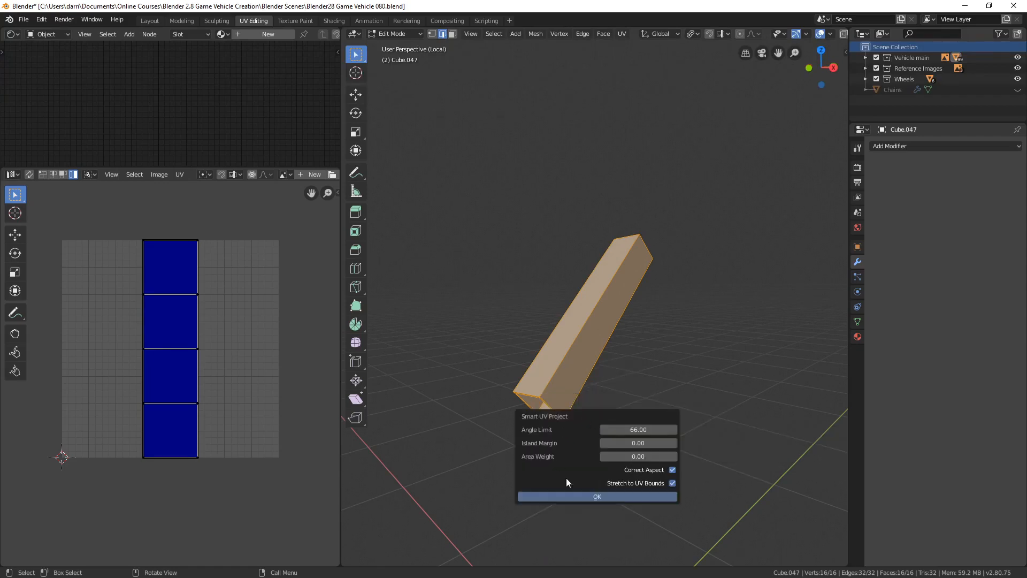
{"action": "left_click", "coordinate": [611, 497]}
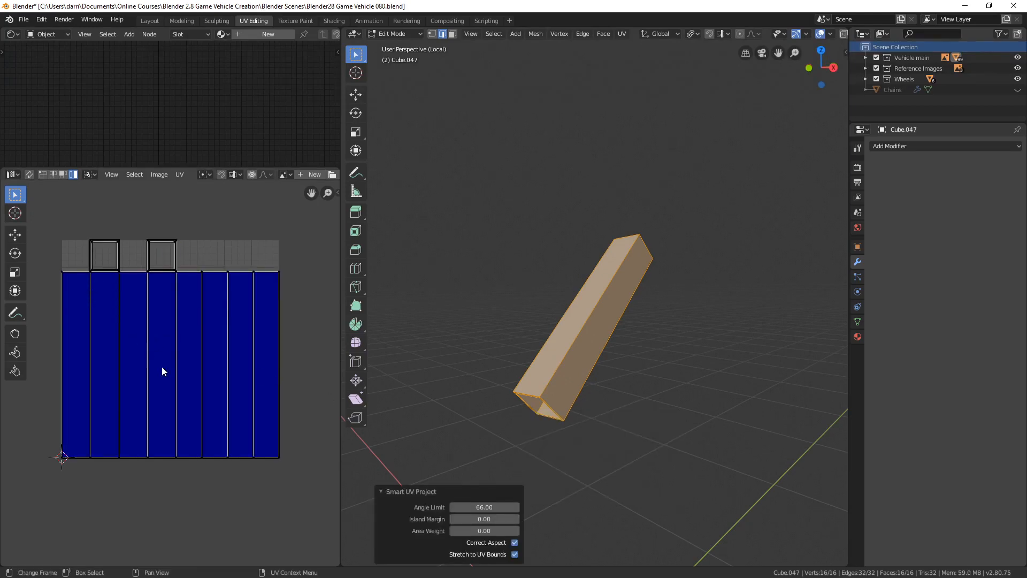
- Move the two-strip UV island at the layout's right end outward, away from the others, and select the neighbouring strip
{"action": "left_click", "coordinate": [274, 330]}
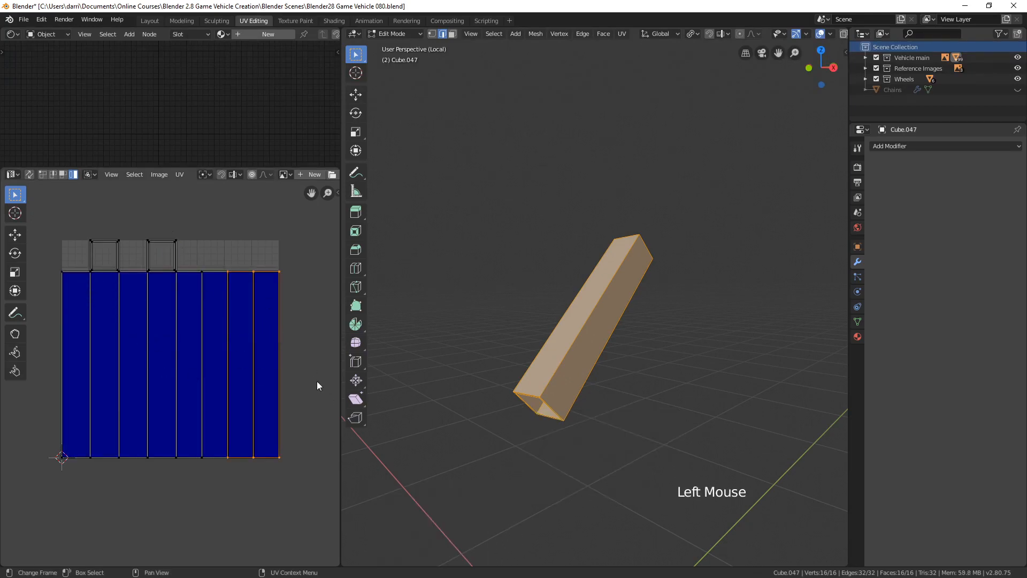
{"action": "key", "text": "g"}
{"action": "left_click", "coordinate": [1, 358]}
{"action": "left_click", "coordinate": [204, 381]}
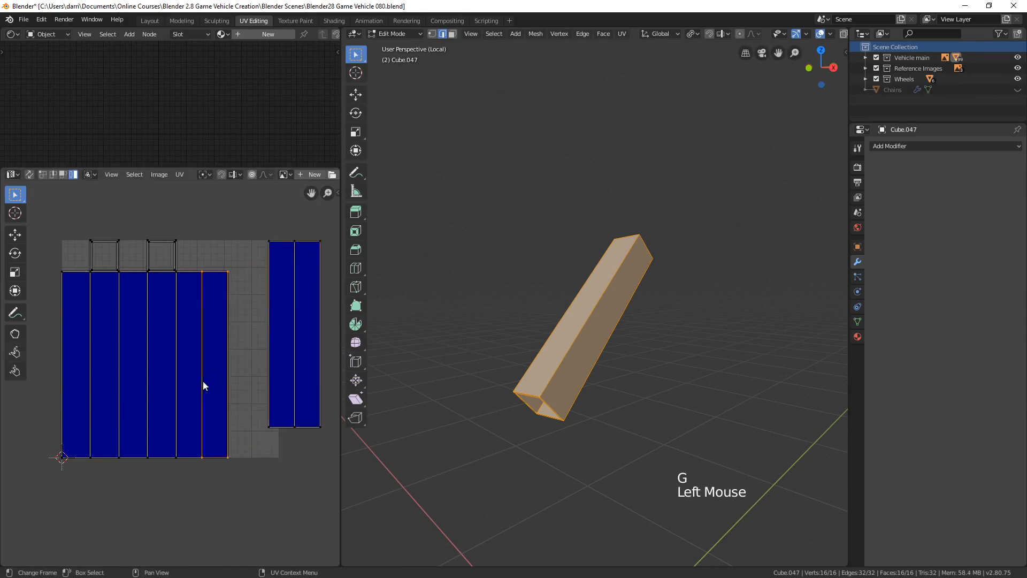
- Return to Object Mode and leave local view to show the windshield bar on the vehicle
{"action": "key", "text": "Tab"}
{"action": "middle_click_drag", "start_coordinate": [567, 409], "coordinate": [583, 405], "text": "shift"}
{"action": "middle_click_drag", "start_coordinate": [583, 406], "coordinate": [594, 403]}
{"action": "scroll", "coordinate": [595, 403], "scroll_direction": "down", "scroll_amount": 5}
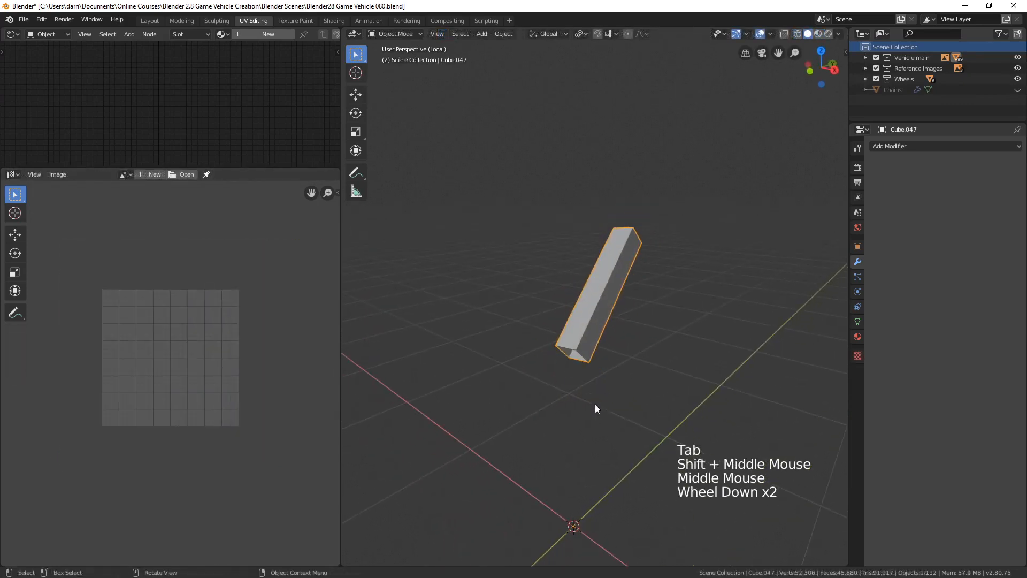
{"action": "key", "text": "KP_Divide"}
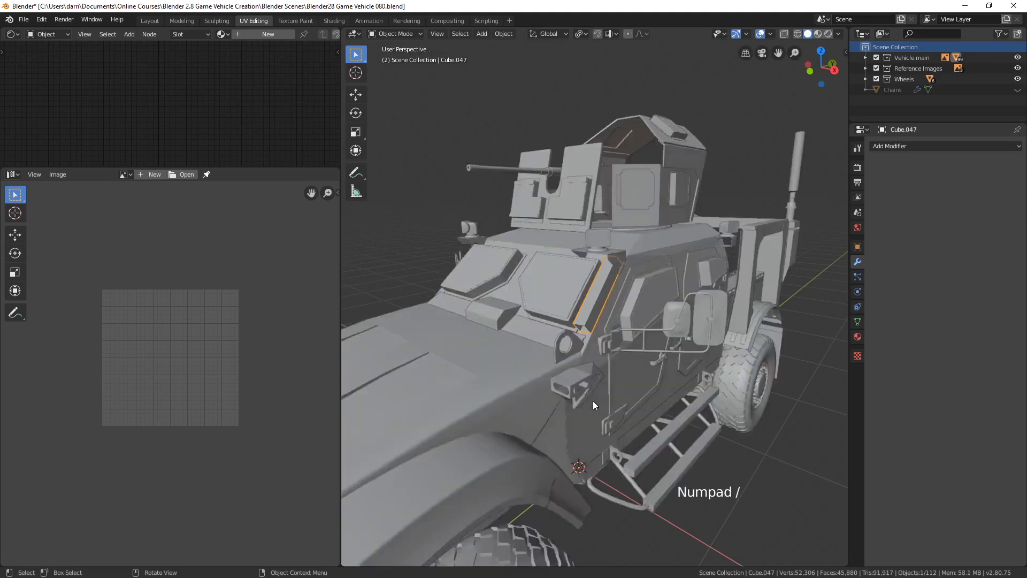
- Add a Mirror modifier on the X axis to the windshield bar to restore its counterpart
{"action": "middle_click_drag", "start_coordinate": [593, 400], "coordinate": [631, 421], "text": "shift"}
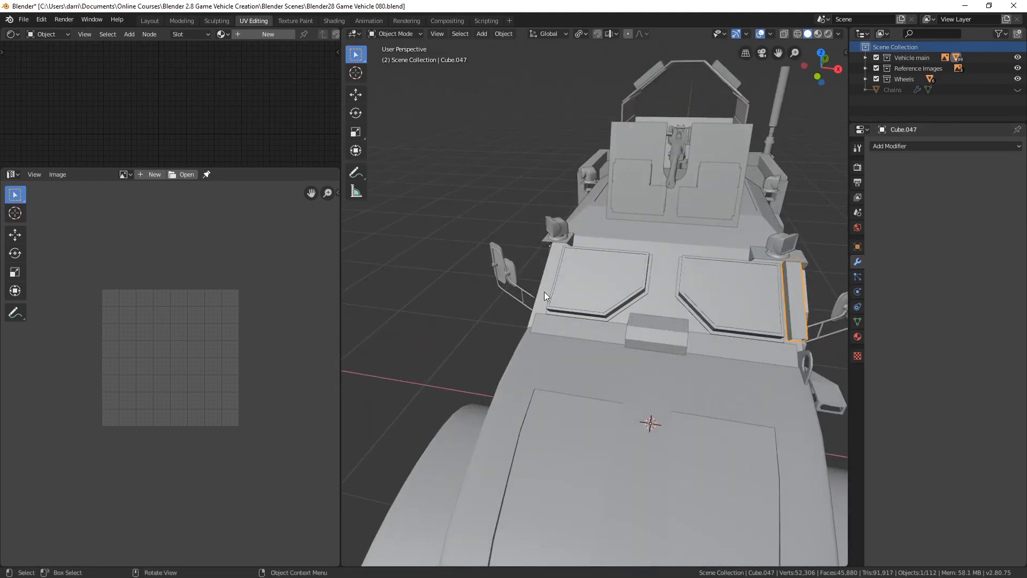
{"action": "middle_click_drag", "start_coordinate": [670, 318], "coordinate": [689, 339]}
{"action": "scroll", "coordinate": [678, 326], "scroll_direction": "up", "scroll_amount": 1}
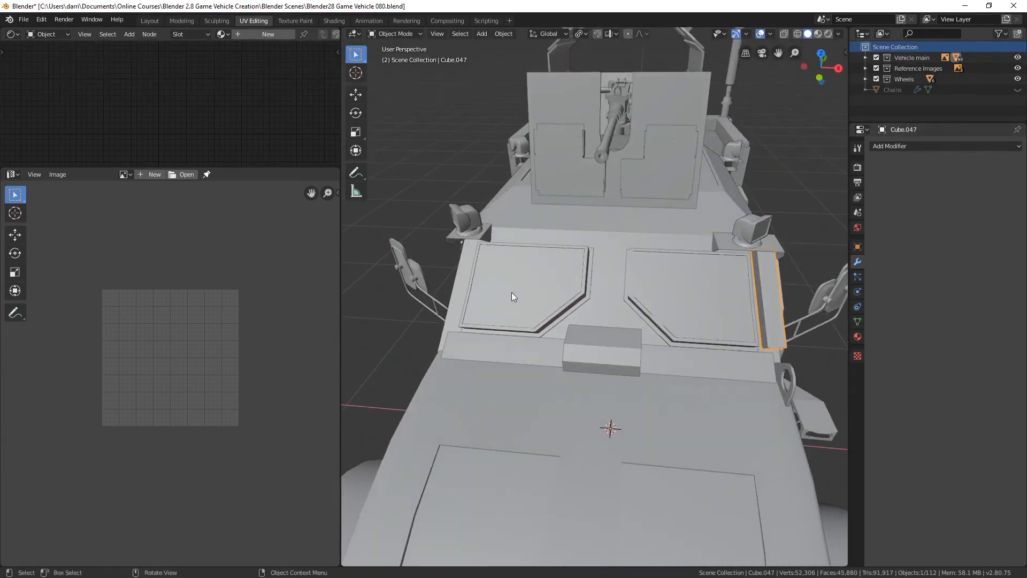
{"action": "middle_click_drag", "start_coordinate": [773, 364], "coordinate": [682, 282]}
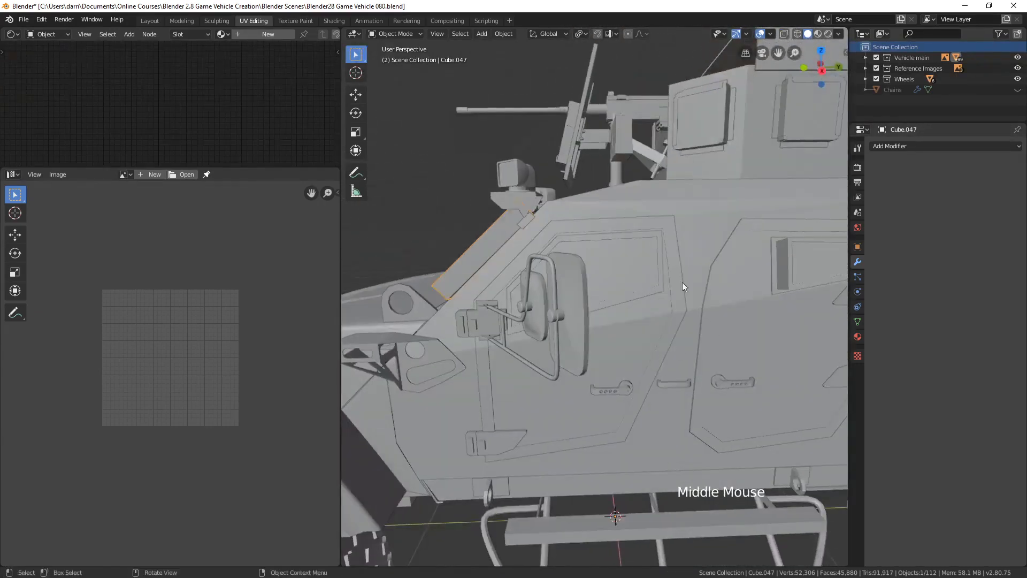
{"action": "middle_click_drag", "start_coordinate": [477, 392], "coordinate": [508, 385]}
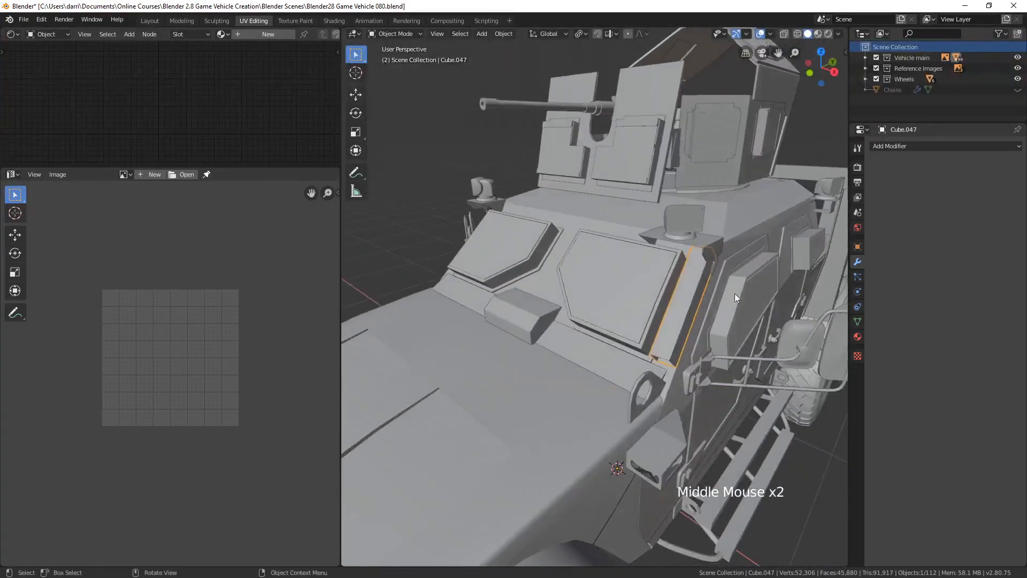
{"action": "left_click", "coordinate": [896, 148]}
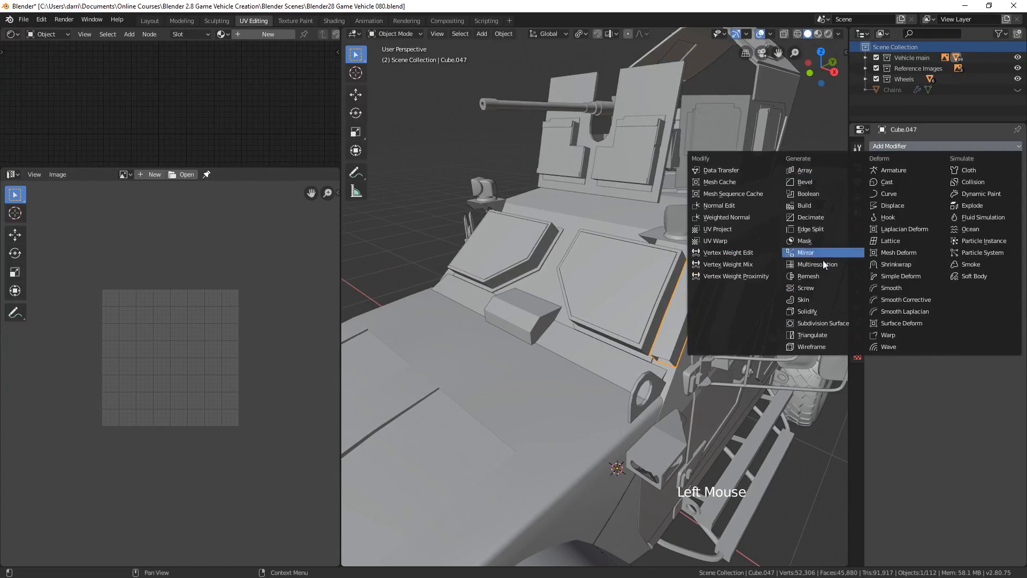
{"action": "left_click", "coordinate": [806, 252]}
{"action": "middle_click_drag", "start_coordinate": [807, 251], "coordinate": [693, 337]}
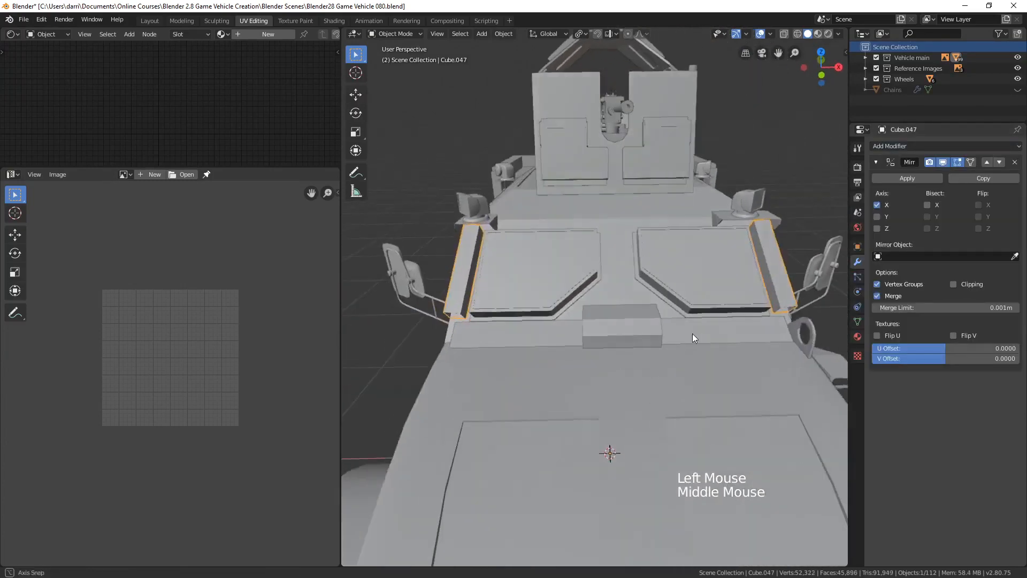
- Apply the Mirror modifier on the windshield bars and enter Edit Mode to show both bars' UVs
{"action": "left_click", "coordinate": [907, 178]}
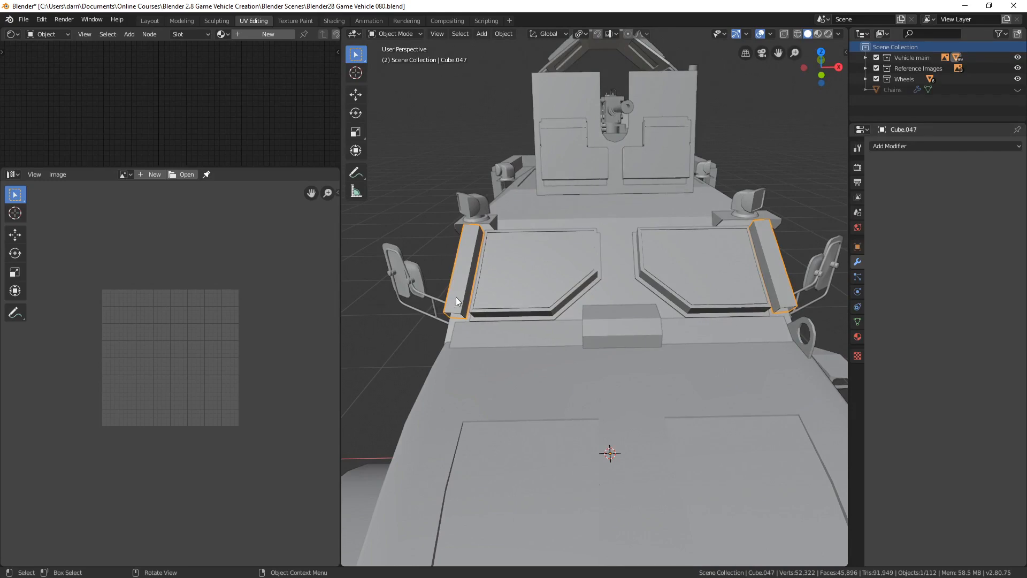
{"action": "key", "text": "Tab"}
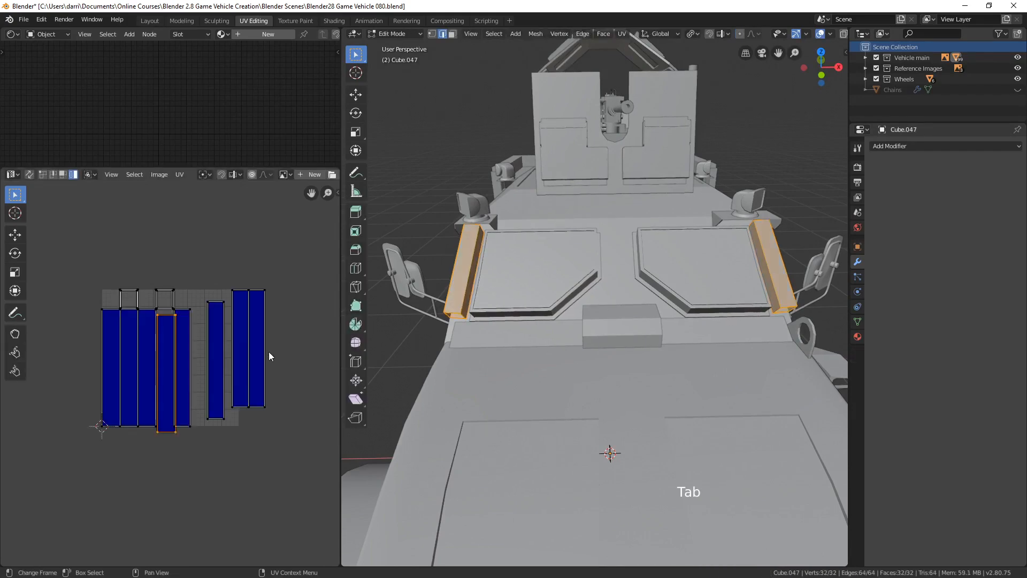
- Shift one strip in the middle of the UV layout slightly sideways to check whether the mirrored bars' islands overlap
{"action": "scroll", "coordinate": [163, 390], "scroll_direction": "up", "scroll_amount": 2}
{"action": "middle_click_drag", "start_coordinate": [187, 380], "coordinate": [179, 385], "text": "shift"}
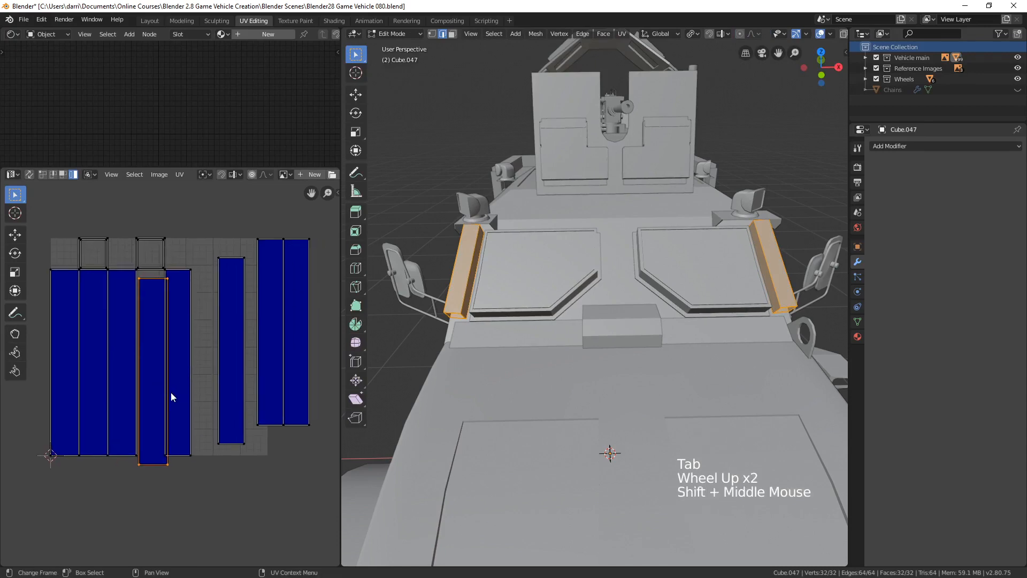
{"action": "key", "text": "alt+a"}
{"action": "left_click", "coordinate": [175, 386]}
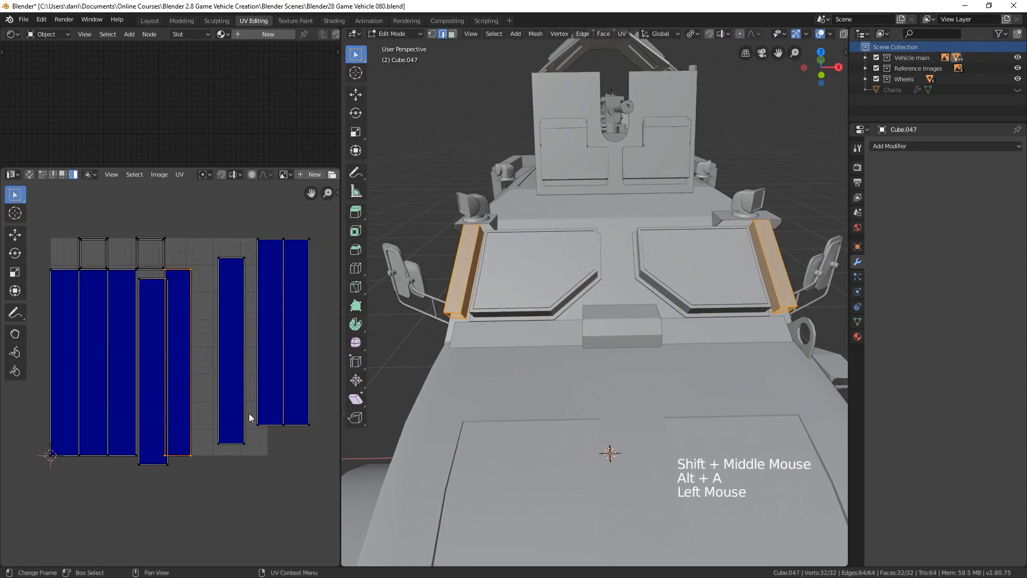
{"action": "key", "text": "g"}
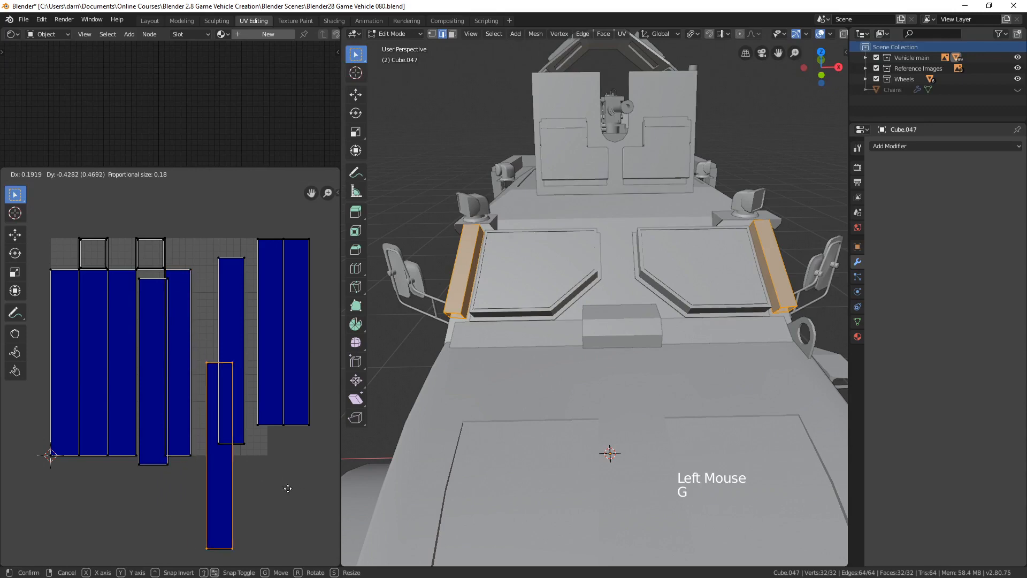
{"action": "left_click", "coordinate": [268, 408]}
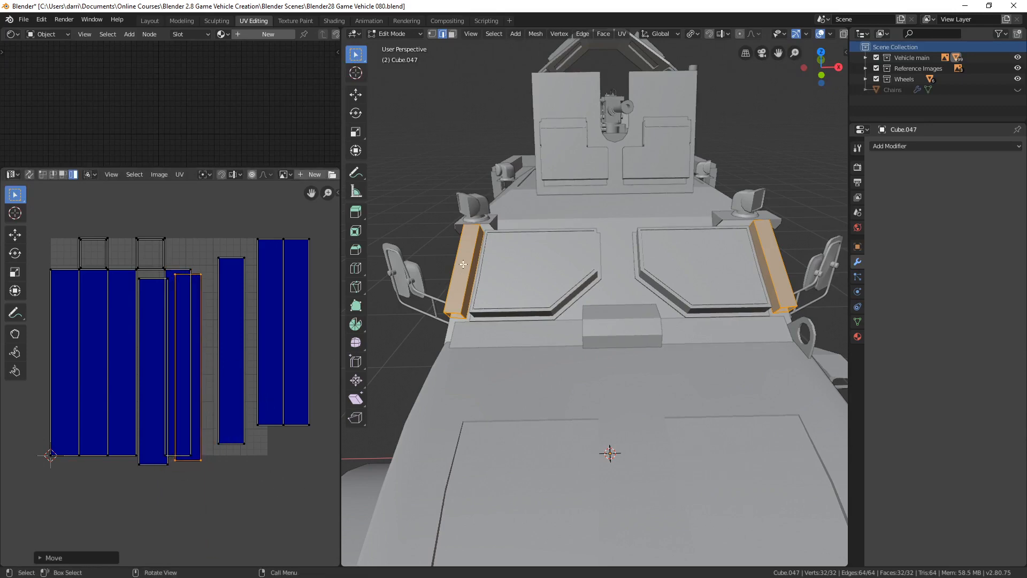
- Pack all UV islands of both windshield bars without overlap and return to Object Mode
{"action": "key", "text": "a"}
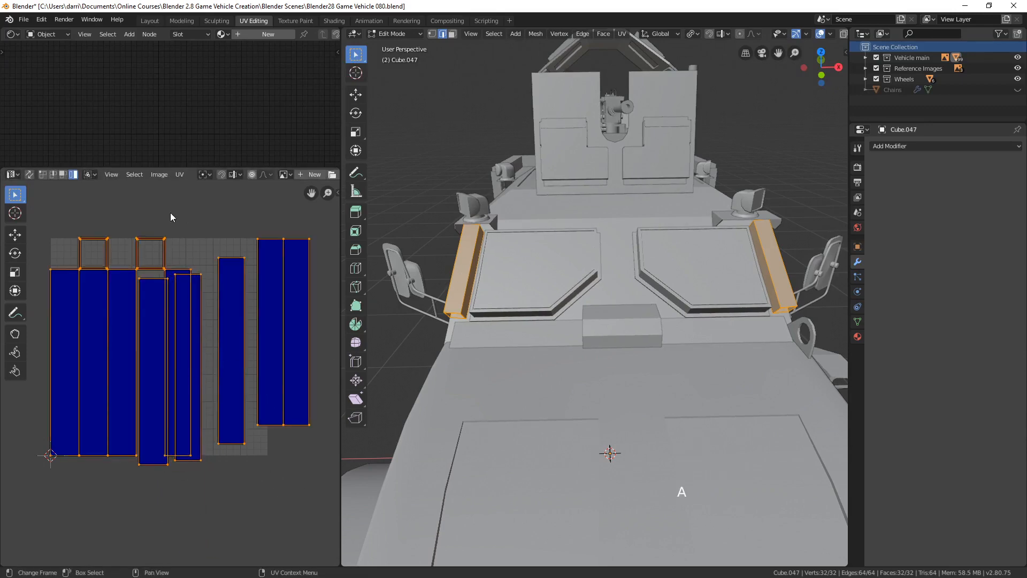
{"action": "left_click", "coordinate": [181, 175]}
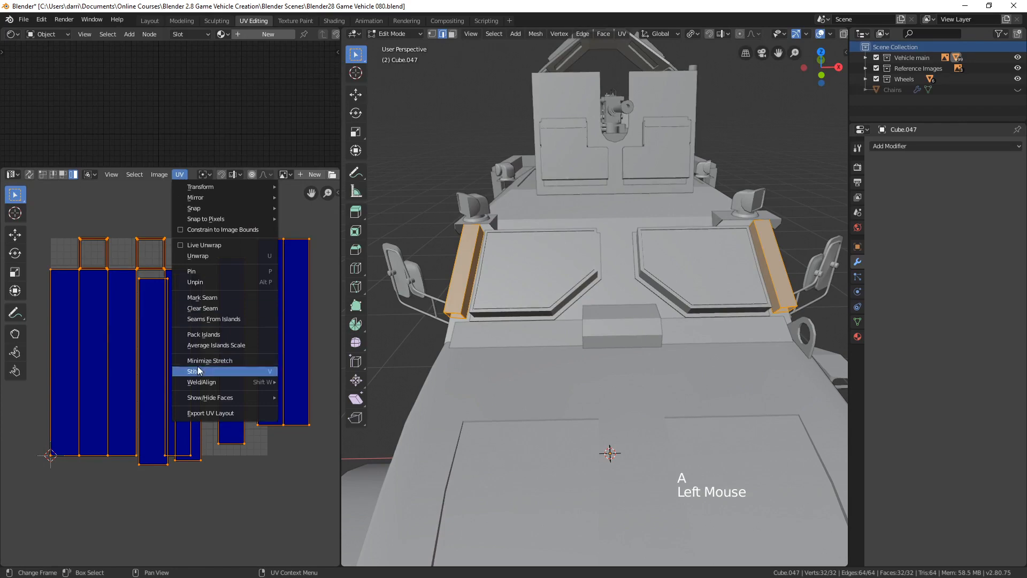
{"action": "left_click", "coordinate": [201, 334]}
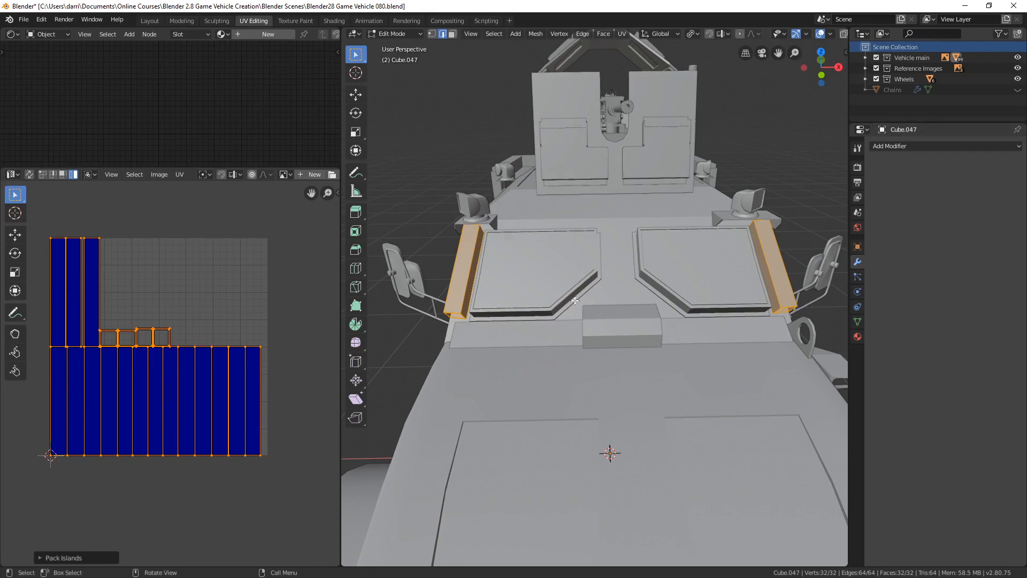
{"action": "key", "text": "Tab"}
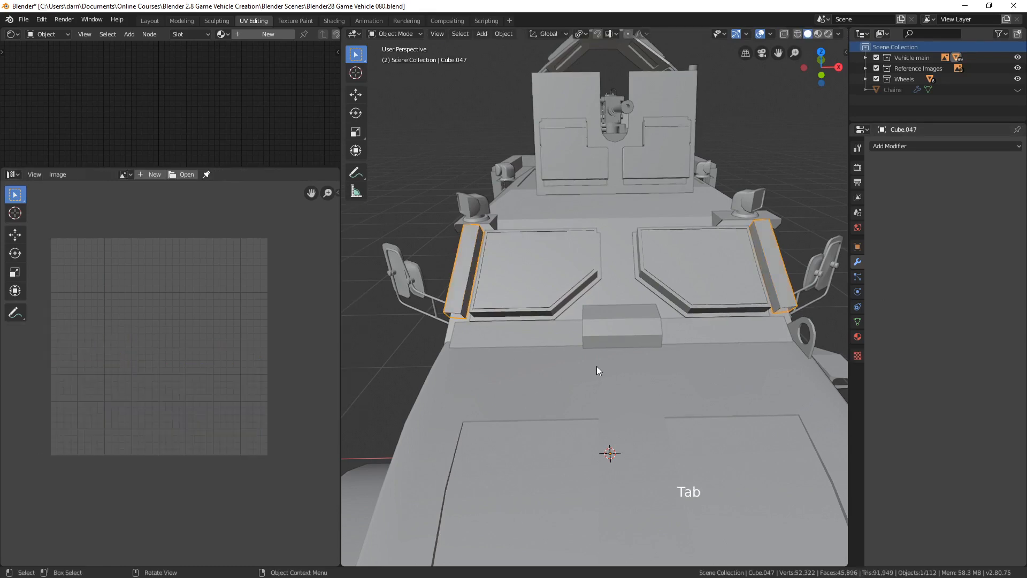
- Isolate the pair of lamp brackets above the windshield in local view and apply their scale
{"action": "key", "text": "alt+a"}
{"action": "scroll", "coordinate": [780, 272], "scroll_direction": "down", "scroll_amount": 2}
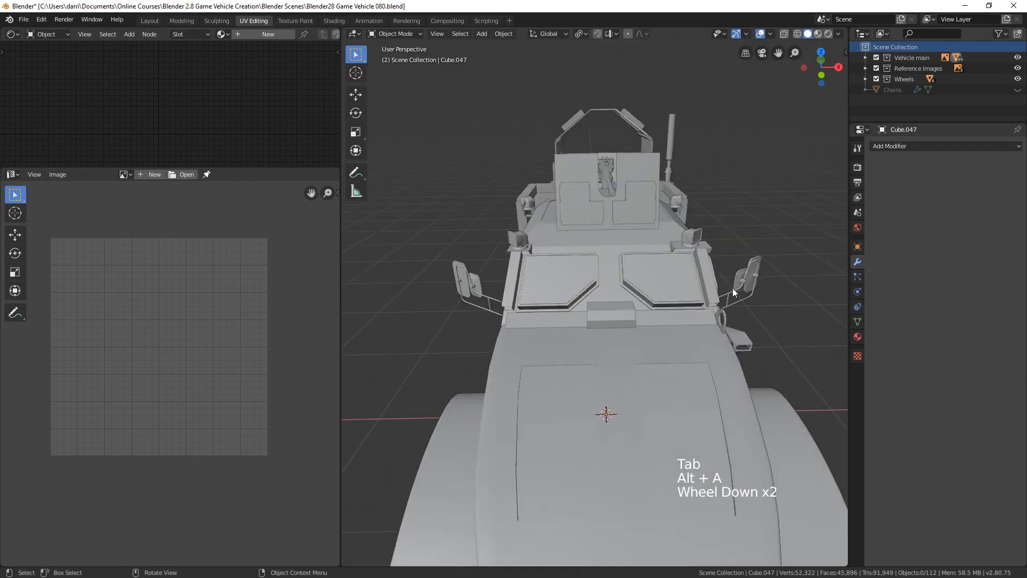
{"action": "middle_click_drag", "start_coordinate": [733, 287], "coordinate": [724, 306]}
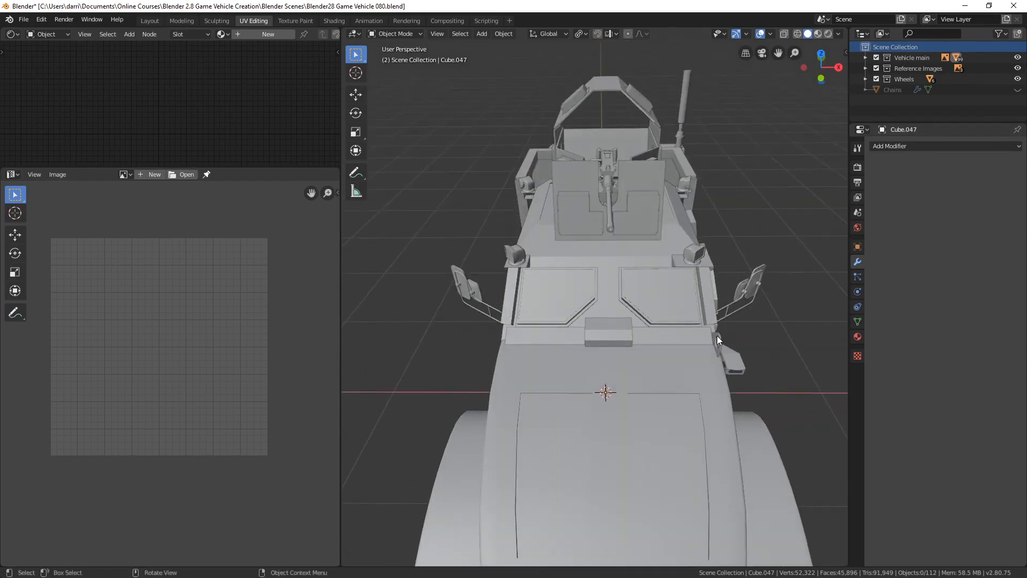
{"action": "middle_click_drag", "start_coordinate": [709, 344], "coordinate": [673, 313]}
{"action": "scroll", "coordinate": [661, 304], "scroll_direction": "up", "scroll_amount": 2}
{"action": "scroll", "coordinate": [661, 304], "scroll_direction": "up", "scroll_amount": 1}
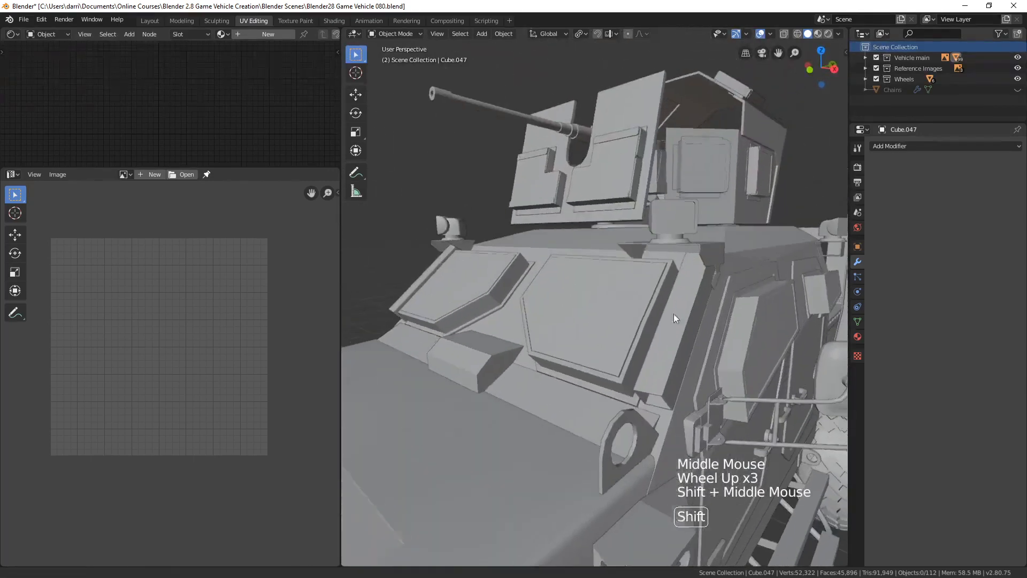
{"action": "left_click", "coordinate": [706, 250]}
{"action": "middle_click_drag", "start_coordinate": [611, 332], "coordinate": [494, 339]}
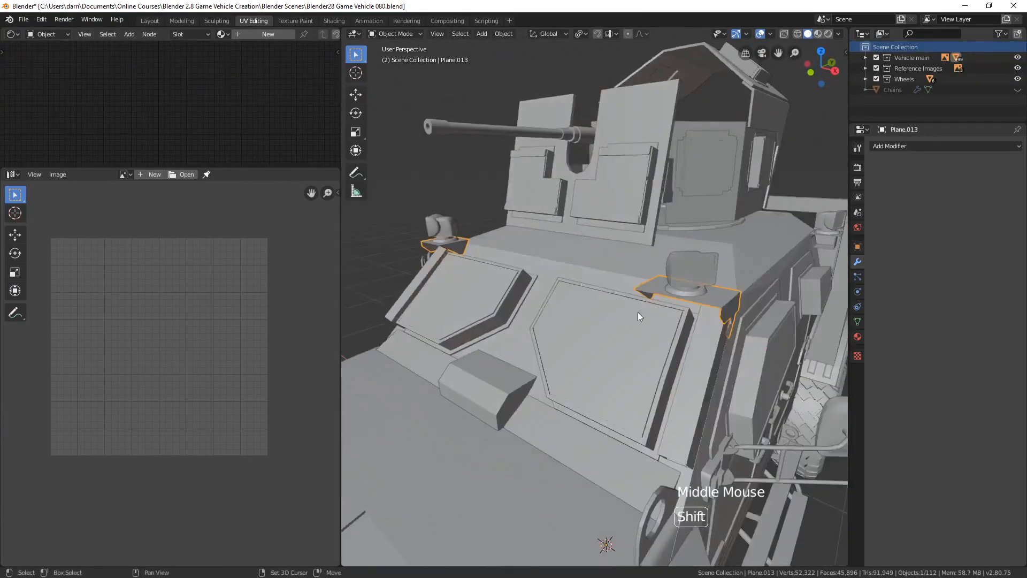
{"action": "mouse_move", "coordinate": [638, 313]}
{"action": "middle_mouse_down", "text": "shift"}
{"action": "mouse_move", "coordinate": [587, 294]}
{"action": "mouse_move", "coordinate": [627, 313]}
{"action": "middle_mouse_up", "text": "shift"}
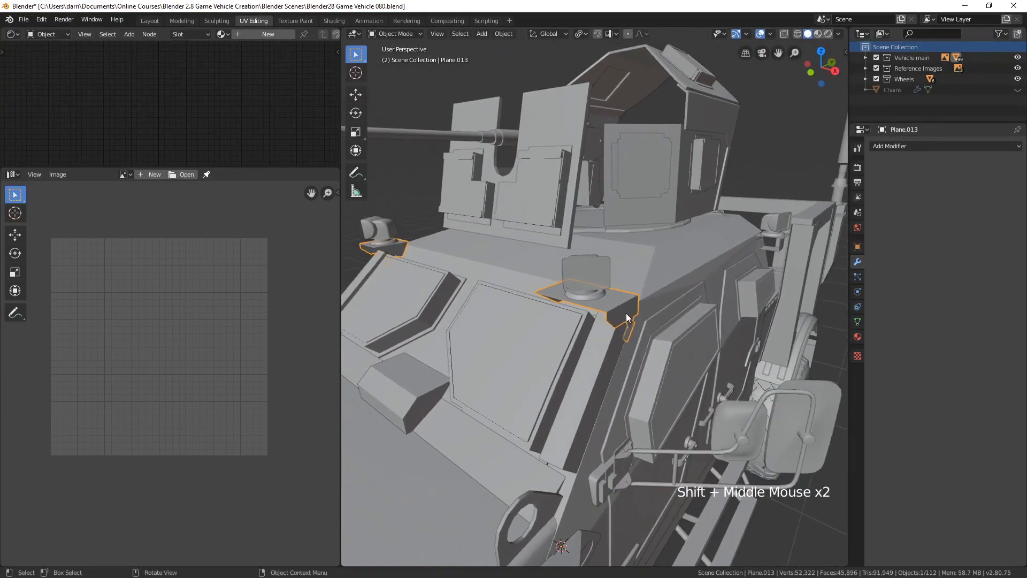
{"action": "key", "text": "KP_Divide"}
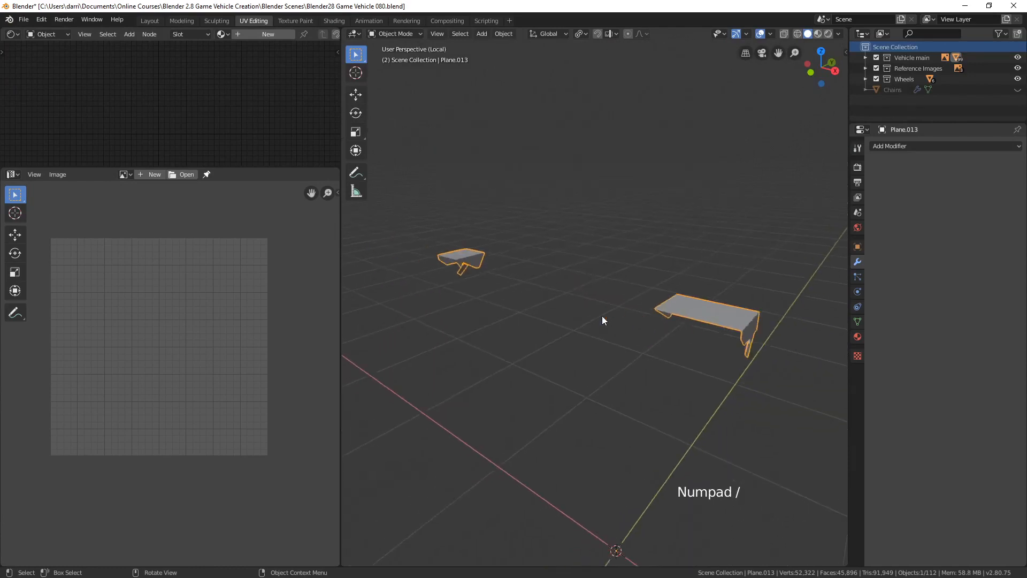
{"action": "key", "text": "ctrl+a"}
{"action": "left_click", "coordinate": [602, 317]}
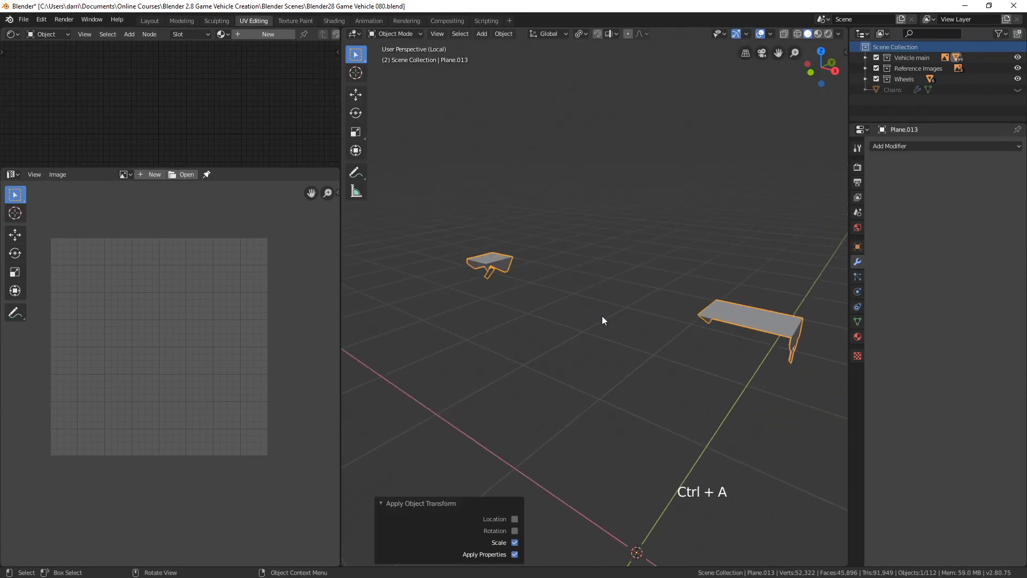
- Unwrap the nearer lamp bracket's linked geometry with Smart UV Project, using an angle limit of 66 and an island margin of 0
{"action": "key", "text": "Tab"}
{"action": "scroll", "coordinate": [644, 332], "scroll_direction": "up", "scroll_amount": 3}
{"action": "middle_click_drag", "start_coordinate": [755, 347], "coordinate": [646, 272], "text": "shift"}
{"action": "key", "text": "alt+a"}
{"action": "key", "text": "l"}
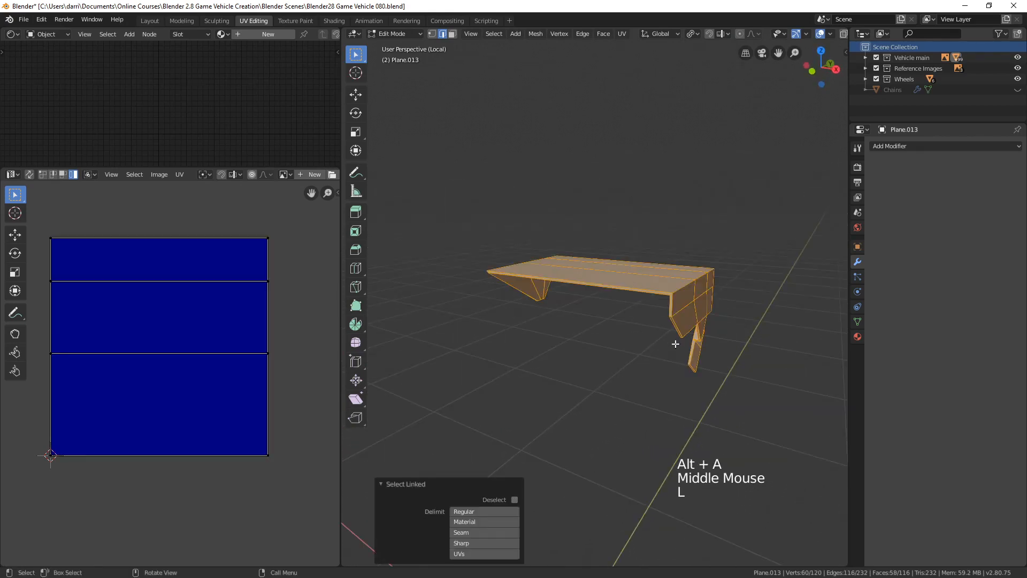
{"action": "mouse_move", "coordinate": [676, 344]}
{"action": "middle_mouse_down"}
{"action": "mouse_move", "coordinate": [683, 326]}
{"action": "mouse_move", "coordinate": [713, 342]}
{"action": "mouse_move", "coordinate": [637, 339]}
{"action": "mouse_move", "coordinate": [670, 351]}
{"action": "middle_mouse_up"}
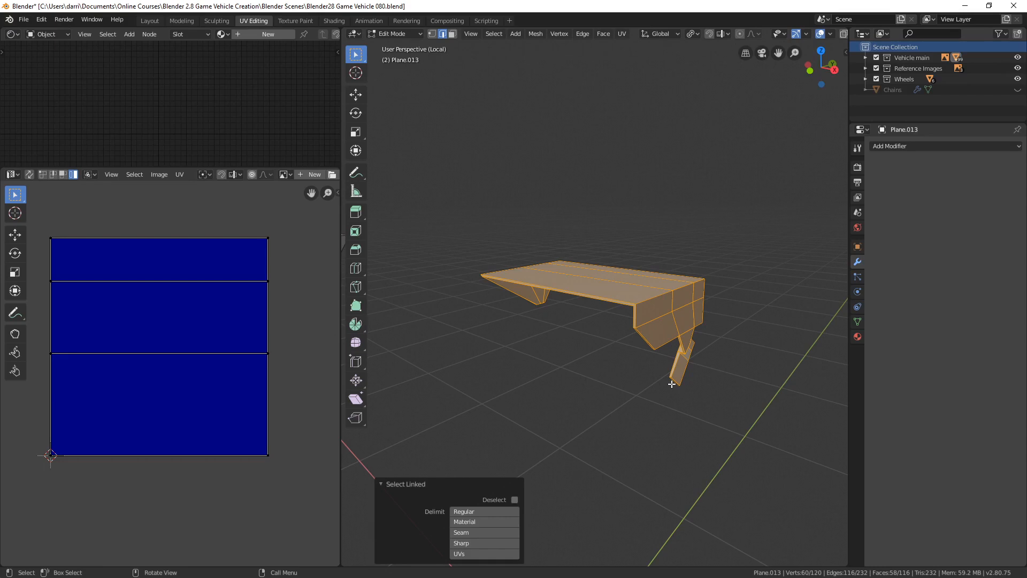
{"action": "key", "text": "u"}
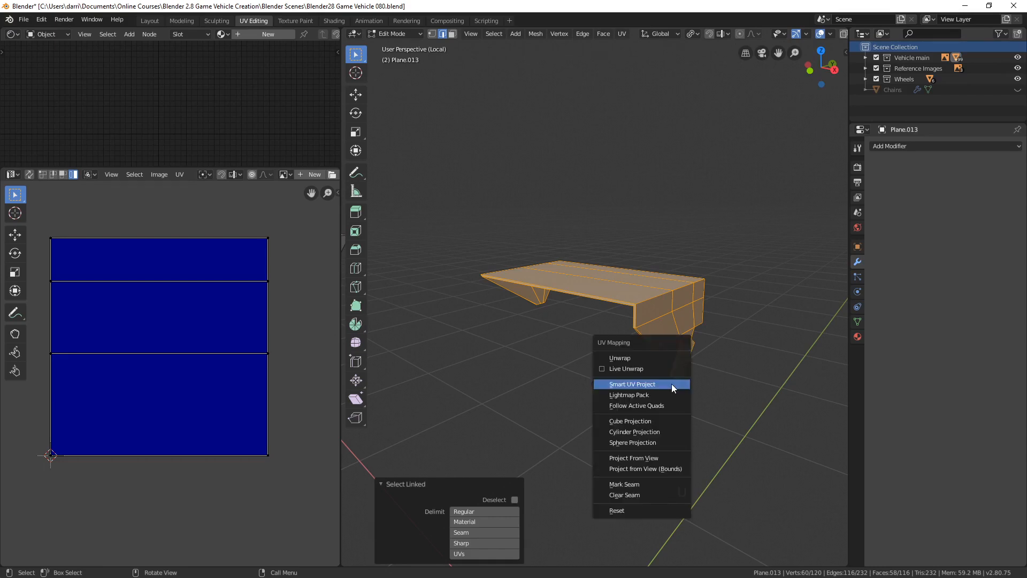
{"action": "left_click", "coordinate": [672, 383]}
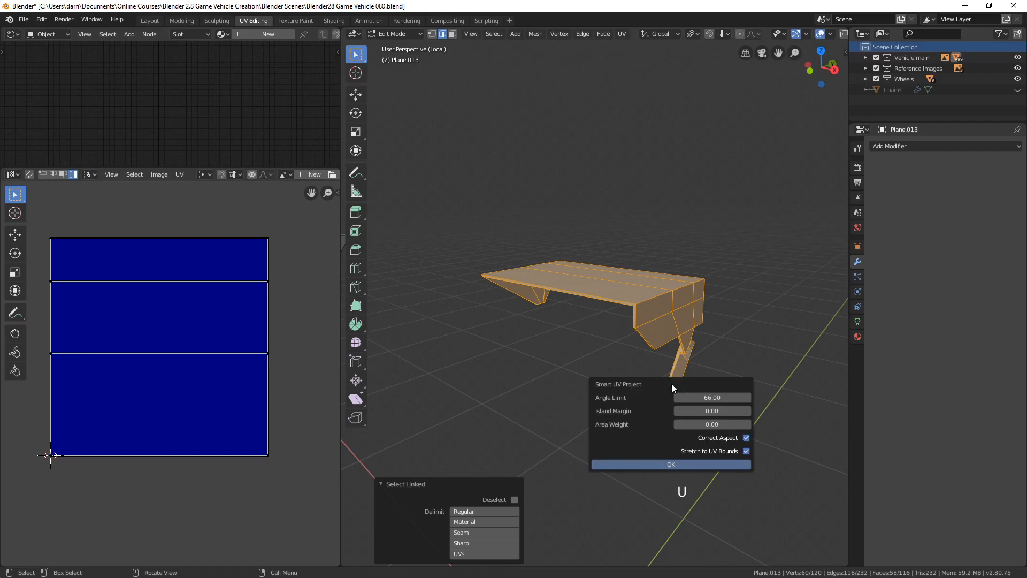
{"action": "left_click", "coordinate": [696, 465]}
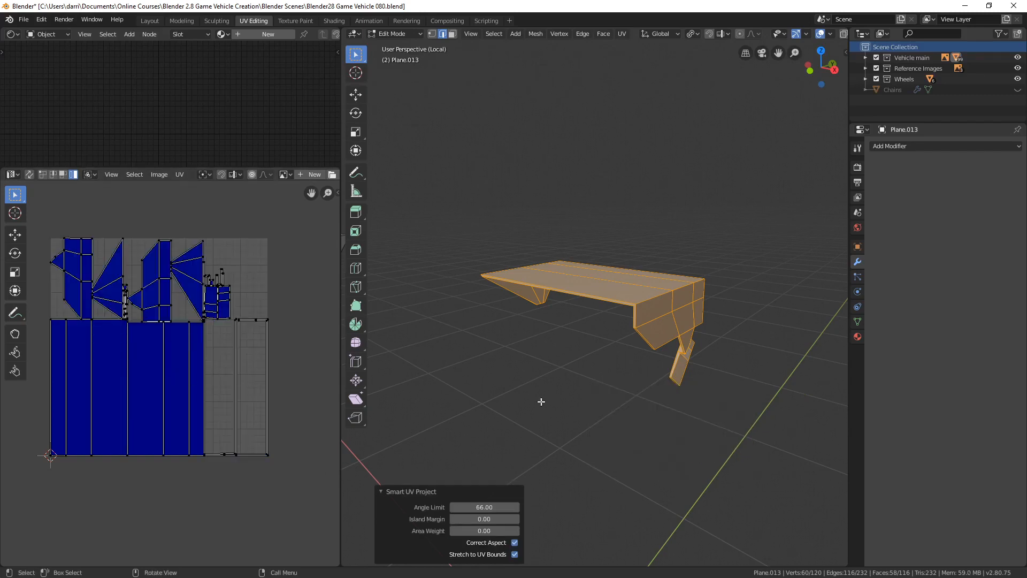
- Unwrap the opposite lamp bracket's linked geometry with Smart UV Project, using the same angle limit of 66 and island margin of 0
{"action": "key", "text": "Tab"}
{"action": "scroll", "coordinate": [546, 396], "scroll_direction": "down", "scroll_amount": 2}
{"action": "middle_click_drag", "start_coordinate": [548, 389], "coordinate": [557, 357], "text": "shift"}
{"action": "key", "text": "Tab"}
{"action": "key", "text": "alt+a"}
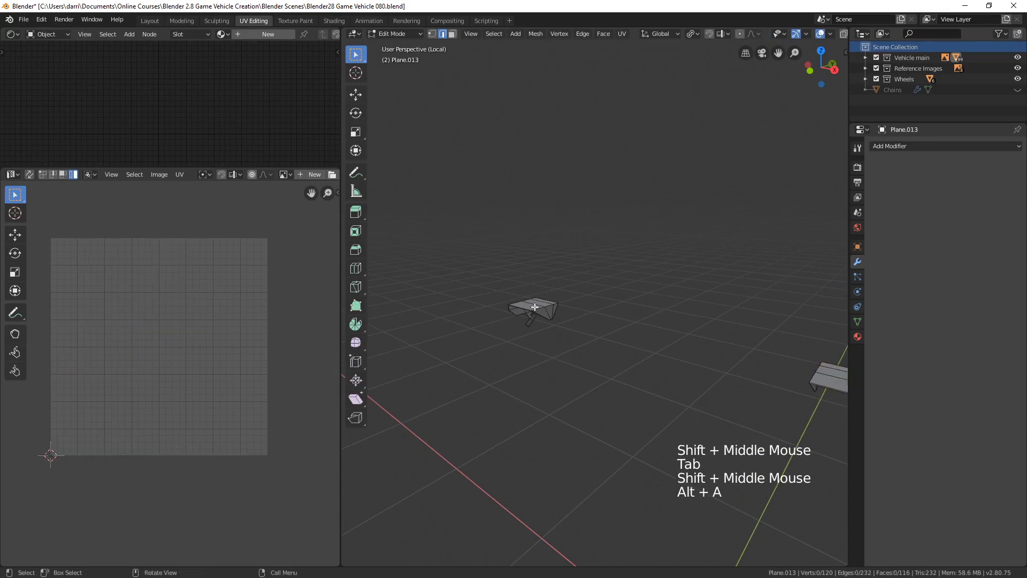
{"action": "key", "text": "l"}
{"action": "key", "text": "u"}
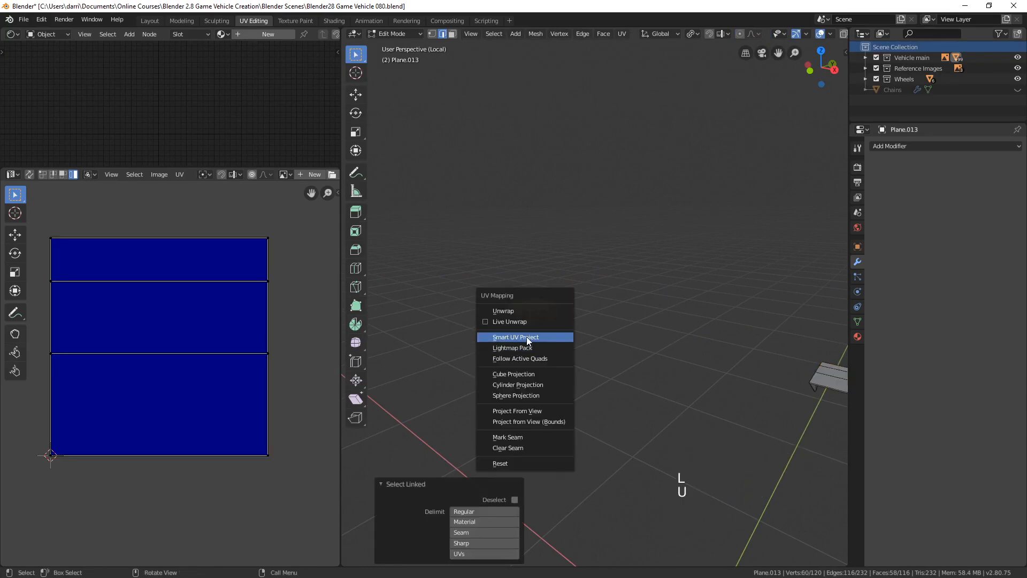
{"action": "left_click", "coordinate": [527, 336]}
{"action": "left_click", "coordinate": [534, 417]}
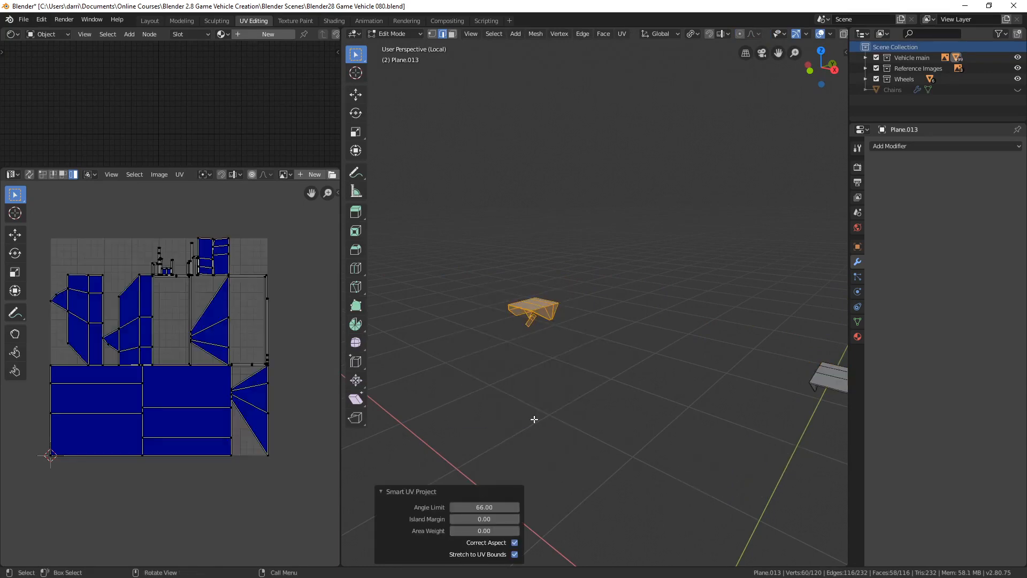
- Select both lamp brackets and pack all their UV islands together into the UV square
{"action": "scroll", "coordinate": [618, 391], "scroll_direction": "down", "scroll_amount": 3}
{"action": "middle_click_drag", "start_coordinate": [619, 391], "coordinate": [704, 390], "text": "shift"}
{"action": "key", "text": "a"}
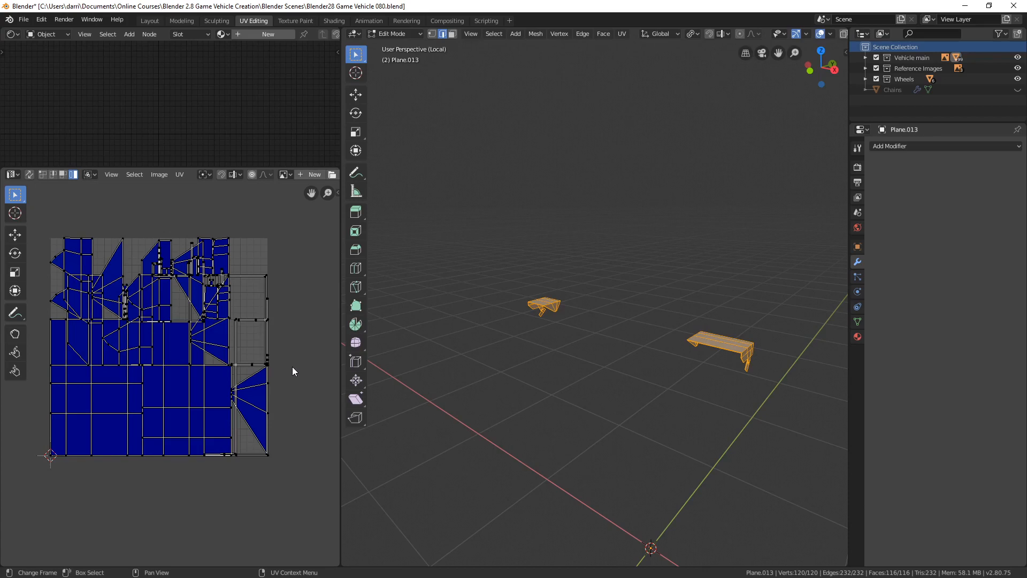
{"action": "key", "text": "a"}
{"action": "left_click", "coordinate": [179, 175]}
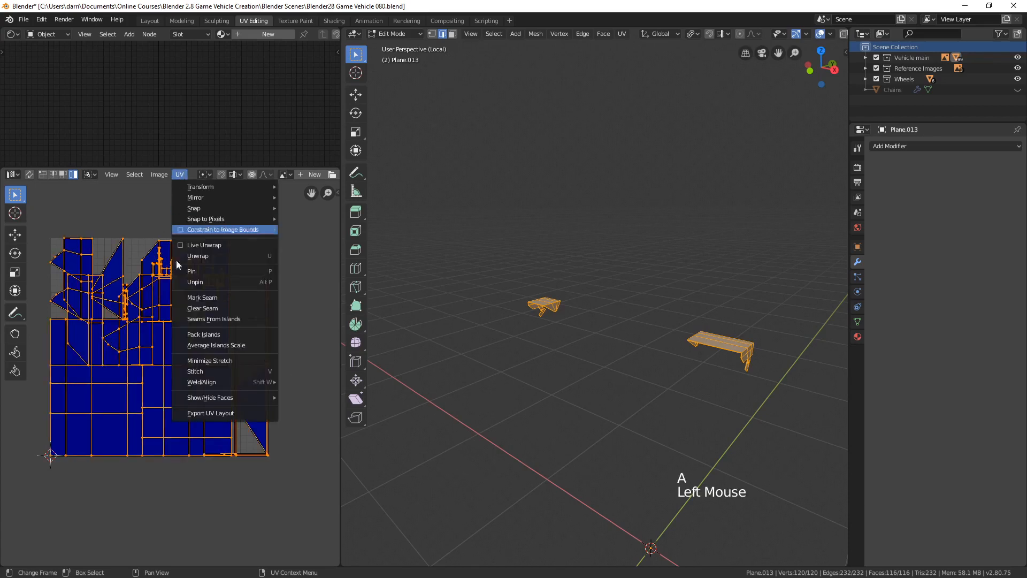
{"action": "left_click", "coordinate": [204, 335]}
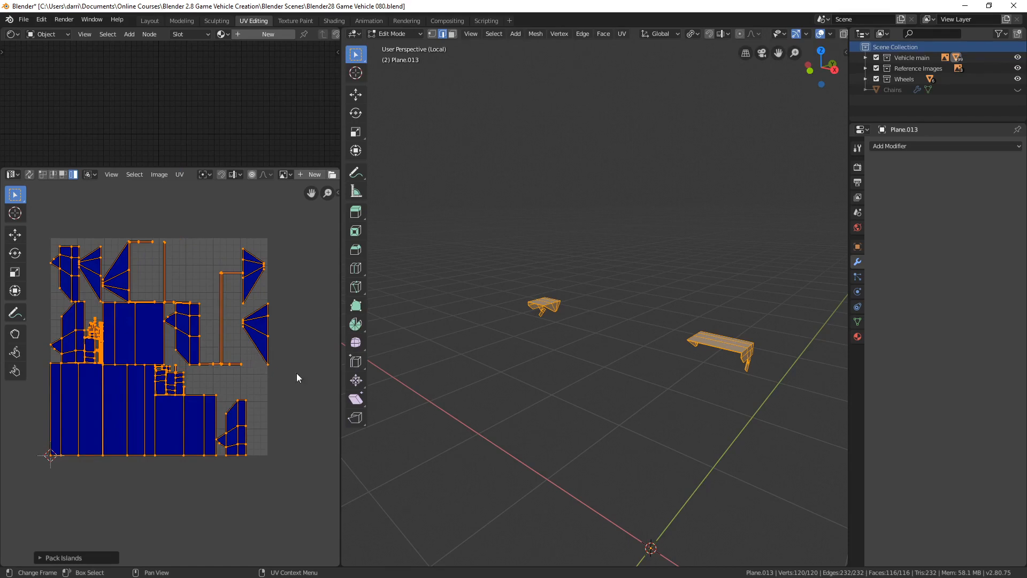
- Return to Object Mode, leave local view to show the whole vehicle, and deselect the lamp brackets
{"action": "key", "text": "Tab"}
{"action": "middle_click_drag", "start_coordinate": [546, 376], "coordinate": [564, 352], "text": "shift"}
{"action": "key", "text": "KP_Divide"}
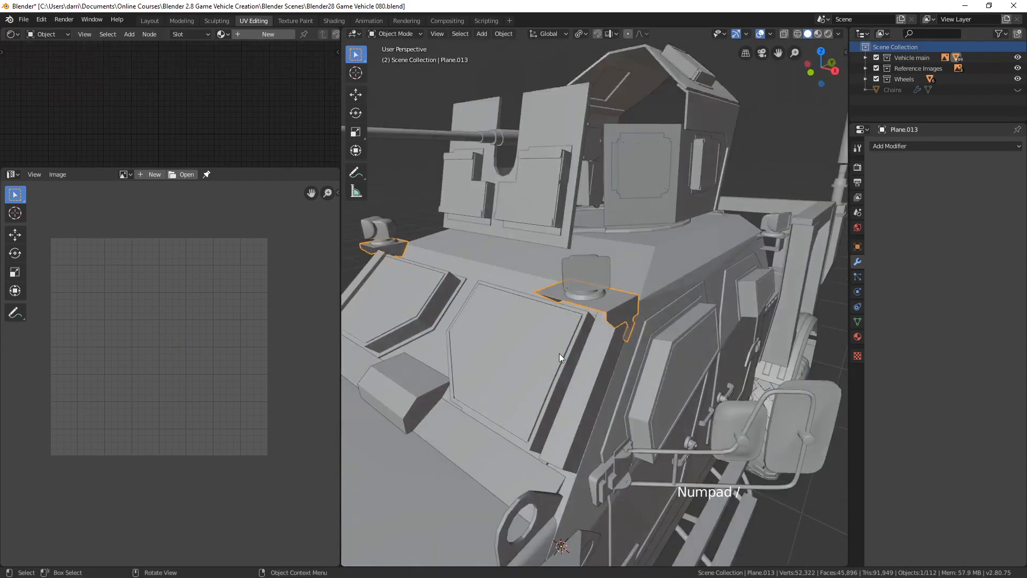
{"action": "key", "text": "alt+a"}
- Delete the two long faces of the bar below the windshield that are hidden inside the vehicle body
{"action": "scroll", "coordinate": [579, 370], "scroll_direction": "down", "scroll_amount": 2}
{"action": "middle_click_drag", "start_coordinate": [579, 370], "coordinate": [671, 367], "text": "shift"}
{"action": "left_click", "coordinate": [553, 362]}
{"action": "scroll", "coordinate": [803, 318], "scroll_direction": "up", "scroll_amount": 3}
{"action": "middle_click_drag", "start_coordinate": [804, 319], "coordinate": [603, 358], "text": "shift"}
{"action": "scroll", "coordinate": [598, 355], "scroll_direction": "up", "scroll_amount": 2}
{"action": "key", "text": "Tab"}
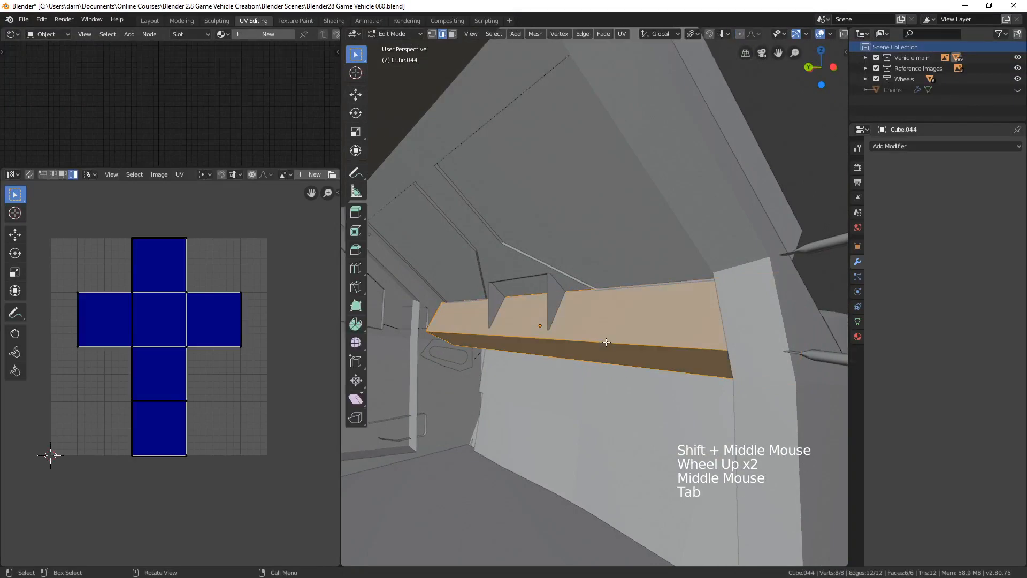
{"action": "key", "text": "3"}
{"action": "left_click", "coordinate": [605, 331]}
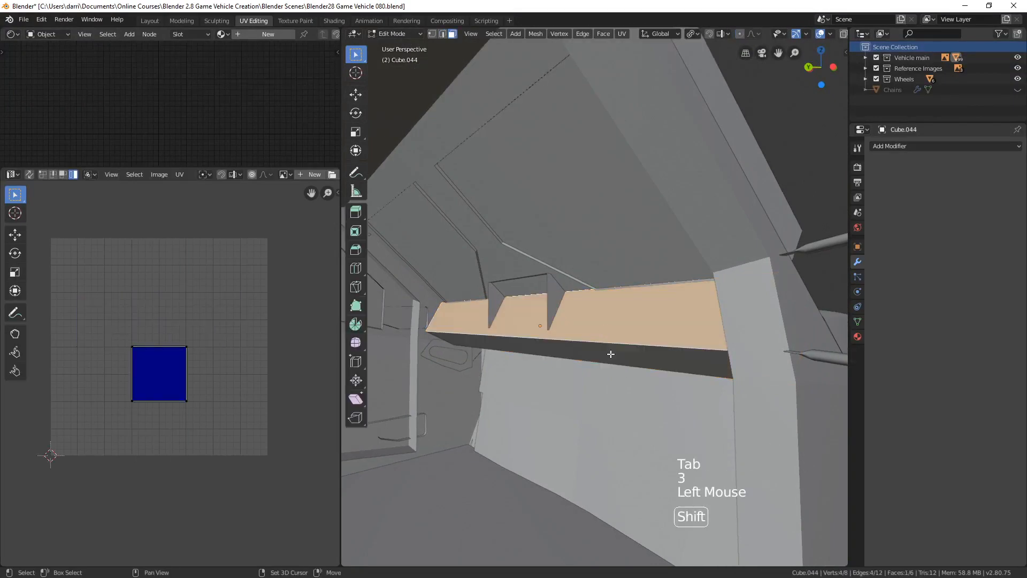
{"action": "left_click", "coordinate": [609, 353], "text": "shift"}
{"action": "key", "text": "x"}
{"action": "left_click", "coordinate": [630, 370]}
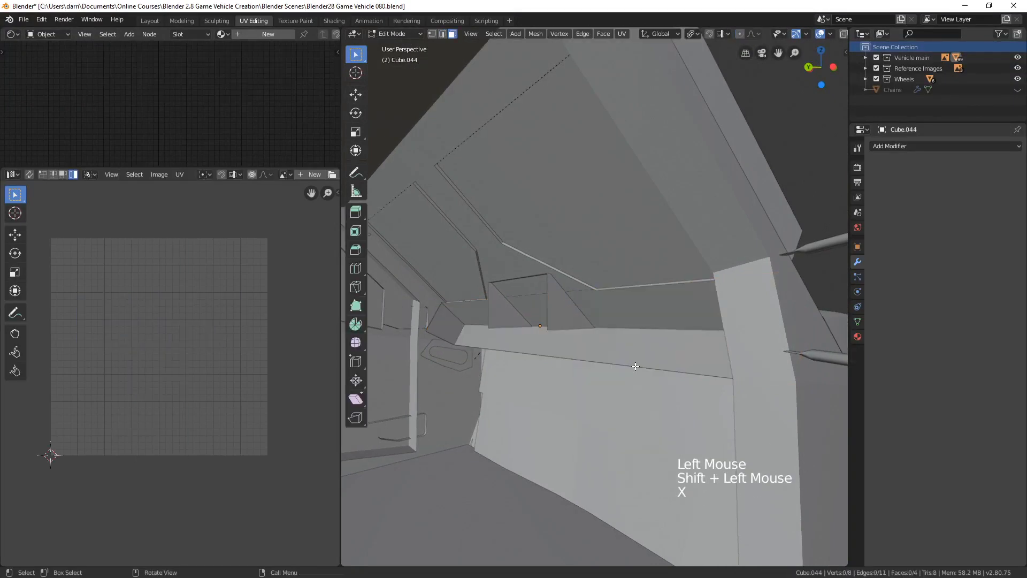
- Isolate the bar below the windshield in local view and apply its scale
{"action": "key", "text": "Tab"}
{"action": "middle_click_drag", "start_coordinate": [631, 367], "coordinate": [629, 320]}
{"action": "left_click", "coordinate": [629, 320]}
{"action": "key", "text": "KP_Divide"}
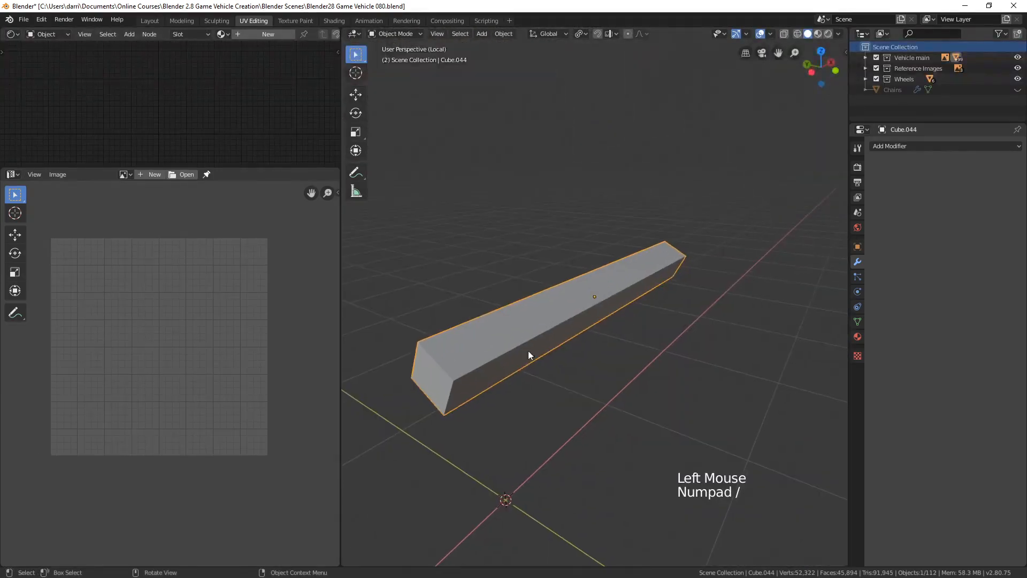
{"action": "middle_click_drag", "start_coordinate": [528, 351], "coordinate": [618, 357]}
{"action": "key", "text": "Tab"}
{"action": "key", "text": "Tab"}
{"action": "key", "text": "ctrl+a"}
{"action": "left_click", "coordinate": [617, 335]}
- In Edit Mode, mark the short front edge at each end of the bar as a seam
{"action": "key", "text": "Tab"}
{"action": "scroll", "coordinate": [502, 347], "scroll_direction": "up", "scroll_amount": 2}
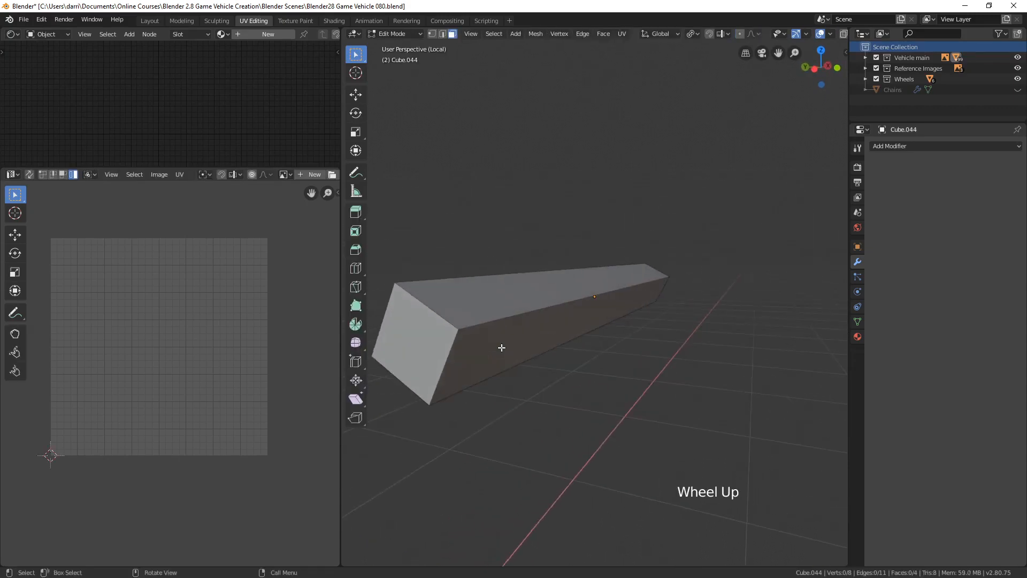
{"action": "key", "text": "2"}
{"action": "left_click", "coordinate": [440, 356]}
{"action": "middle_click_drag", "start_coordinate": [708, 360], "coordinate": [513, 356]}
{"action": "left_click", "coordinate": [638, 335], "text": "shift"}
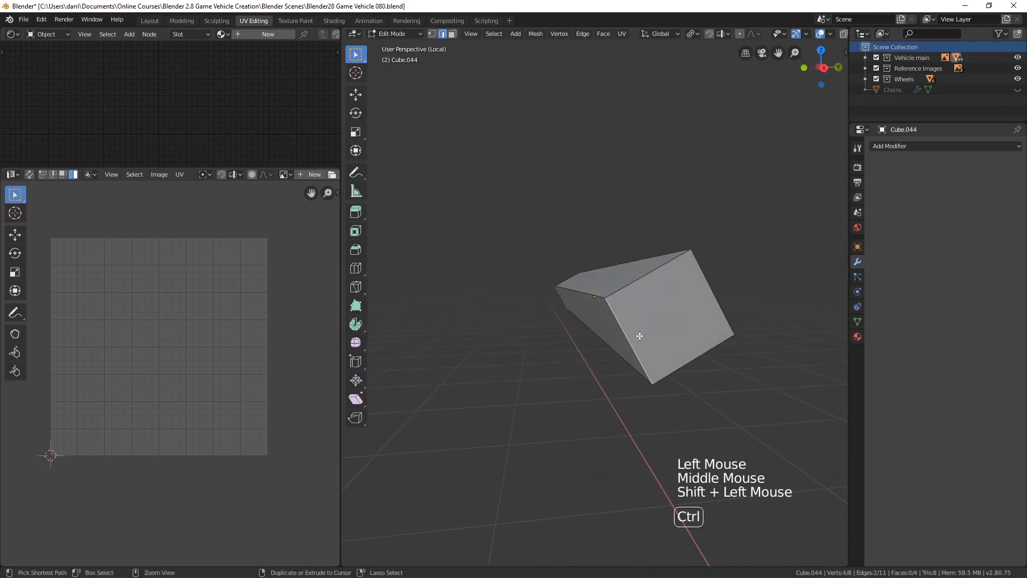
{"action": "key", "text": "ctrl+e"}
{"action": "left_click", "coordinate": [638, 335]}
{"action": "middle_click_drag", "start_coordinate": [551, 346], "coordinate": [649, 355]}
- Select the whole bar mesh and unwrap it into UV space
{"action": "key", "text": "a"}
{"action": "scroll", "coordinate": [614, 350], "scroll_direction": "down", "scroll_amount": 2}
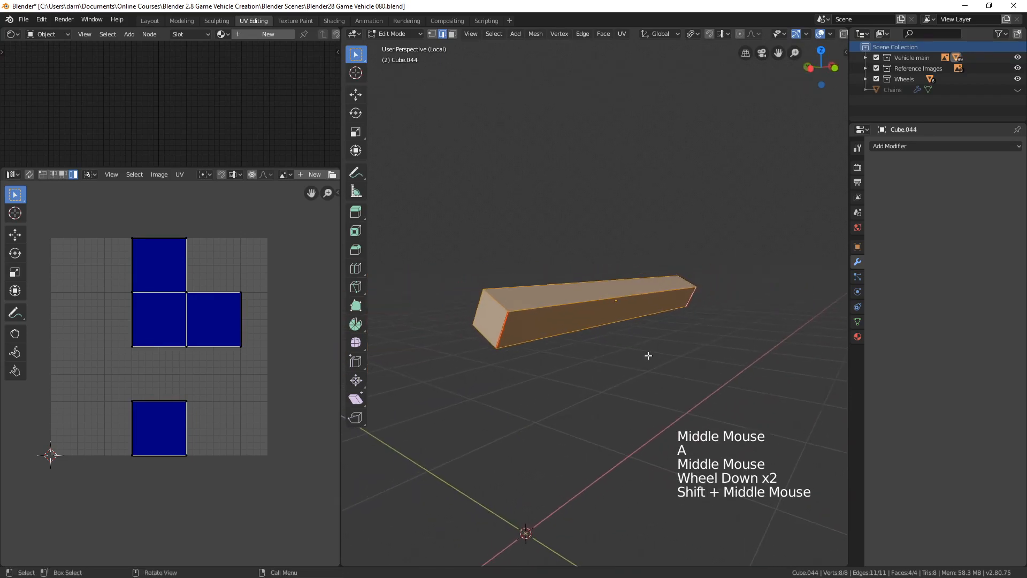
{"action": "key", "text": "u"}
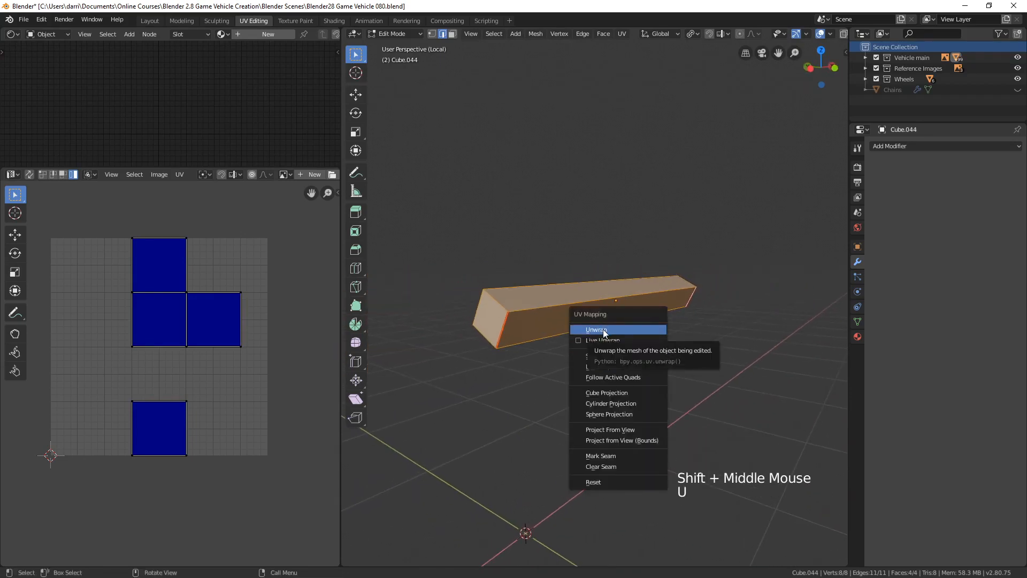
{"action": "left_click", "coordinate": [603, 329]}
{"action": "scroll", "coordinate": [262, 449], "scroll_direction": "up", "scroll_amount": 1}
{"action": "middle_click_drag", "start_coordinate": [263, 448], "coordinate": [284, 410], "text": "shift"}
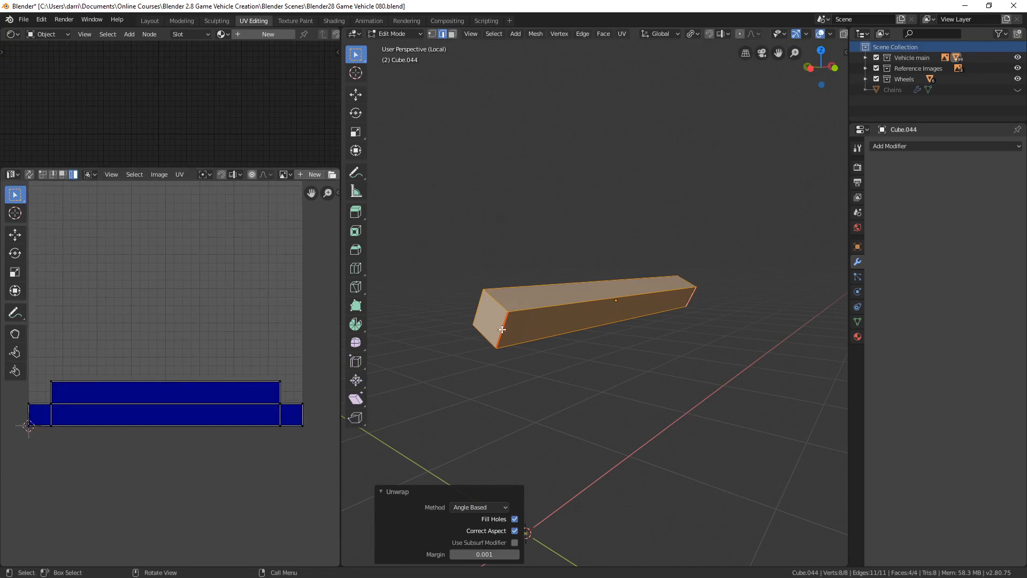
- Try the Conformal unwrap method on the bar and switch back to Angle Based
{"action": "middle_click_drag", "start_coordinate": [502, 329], "coordinate": [551, 338]}
{"action": "left_click", "coordinate": [482, 507]}
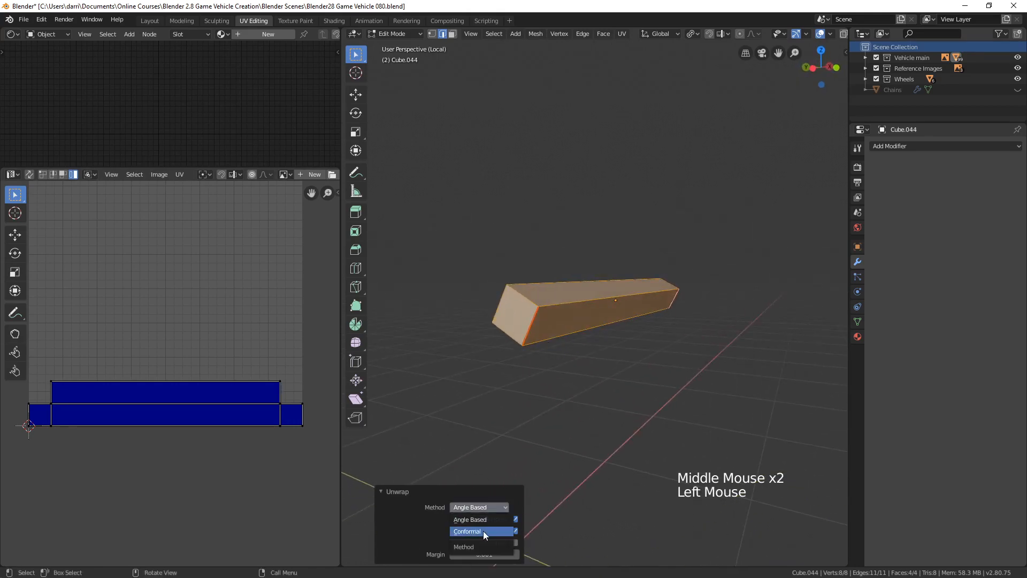
{"action": "left_click", "coordinate": [483, 531]}
{"action": "left_click", "coordinate": [475, 521]}
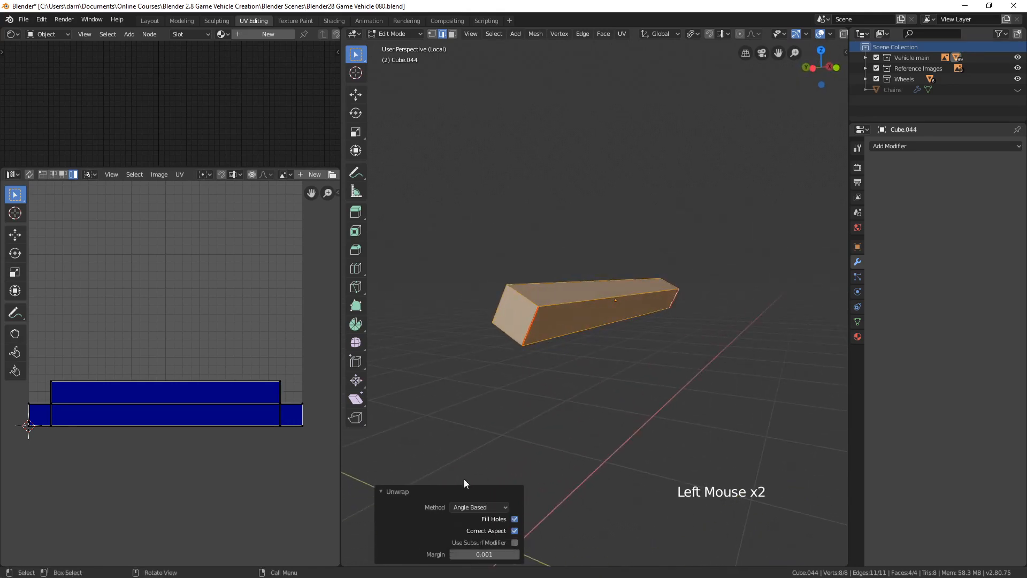
- Return to Object Mode, leave local view to show the whole vehicle, and deselect the bar
{"action": "scroll", "coordinate": [620, 415], "scroll_direction": "down", "scroll_amount": 3}
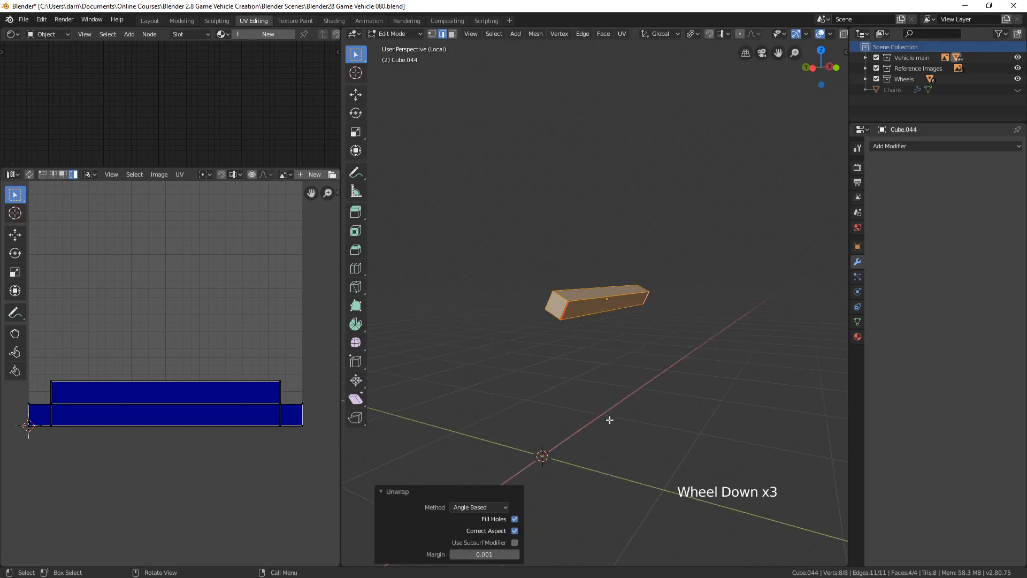
{"action": "key", "text": "Tab"}
{"action": "middle_click_drag", "start_coordinate": [678, 405], "coordinate": [561, 414]}
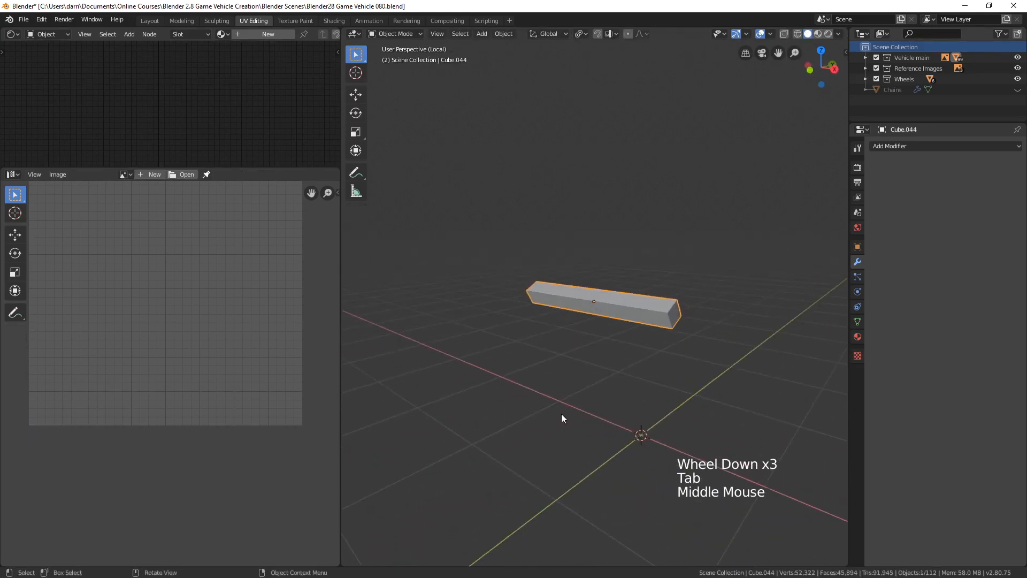
{"action": "key", "text": "KP_Divide"}
{"action": "key", "text": "alt+a"}
{"action": "scroll", "coordinate": [588, 420], "scroll_direction": "down", "scroll_amount": 3}
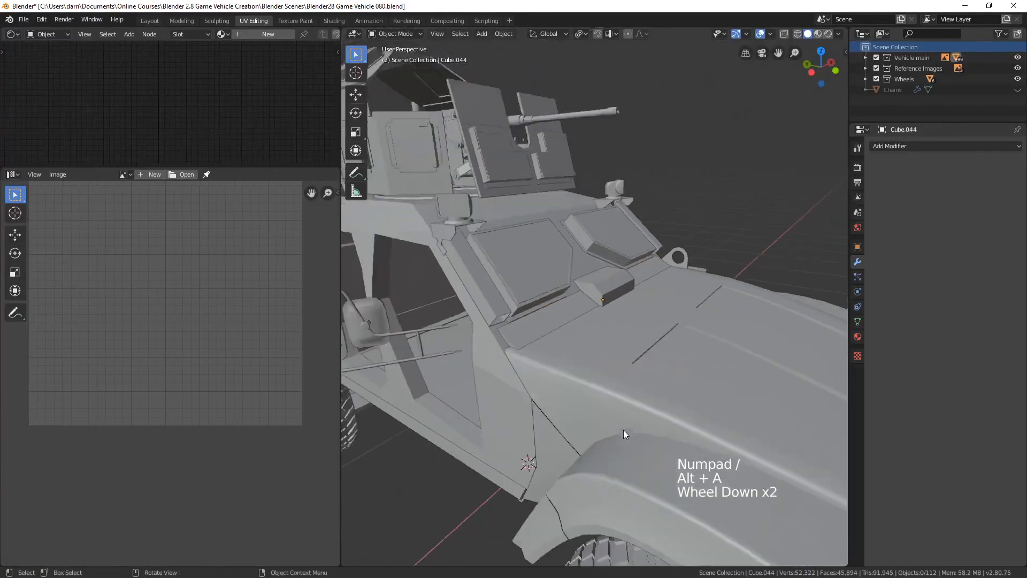
{"action": "middle_click_drag", "start_coordinate": [623, 429], "coordinate": [531, 425]}
{"action": "middle_click_drag", "start_coordinate": [639, 401], "coordinate": [550, 397], "text": "shift"}
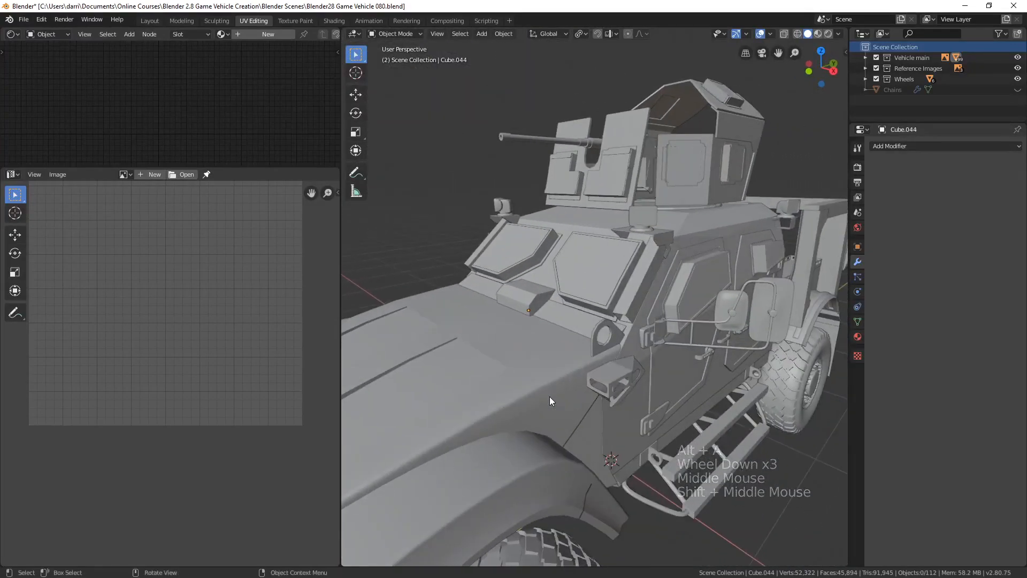
- Isolate the lamp above the windshield corner on the mirror side in local view
{"action": "left_click", "coordinate": [651, 214]}
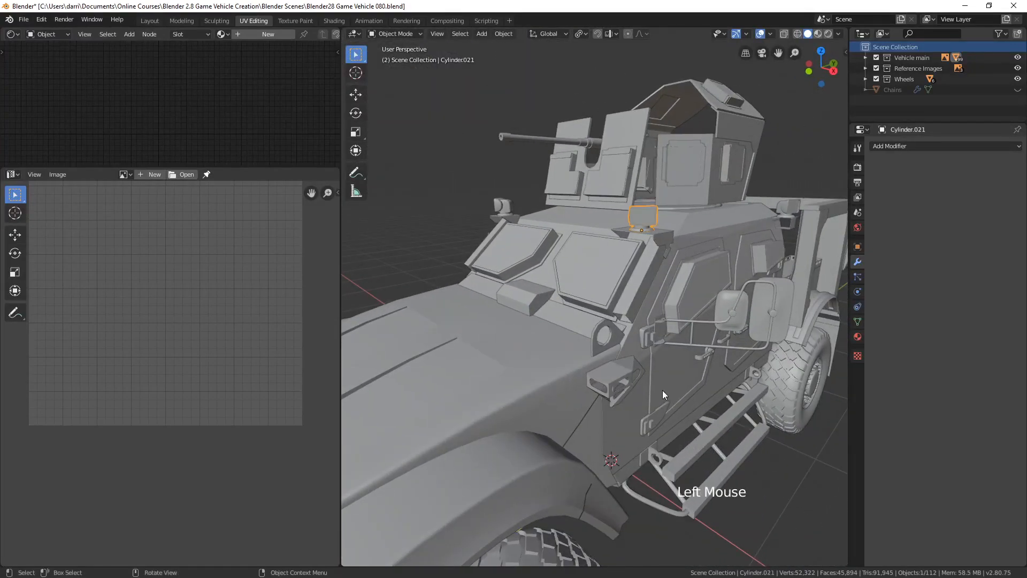
{"action": "middle_click_drag", "start_coordinate": [599, 359], "coordinate": [641, 278]}
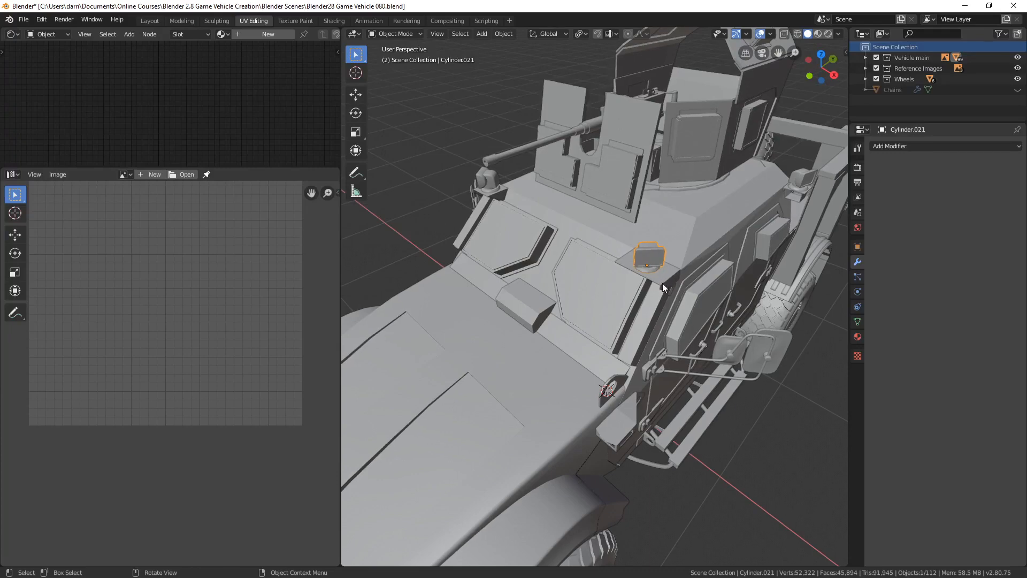
{"action": "key", "text": "KP_Divide"}
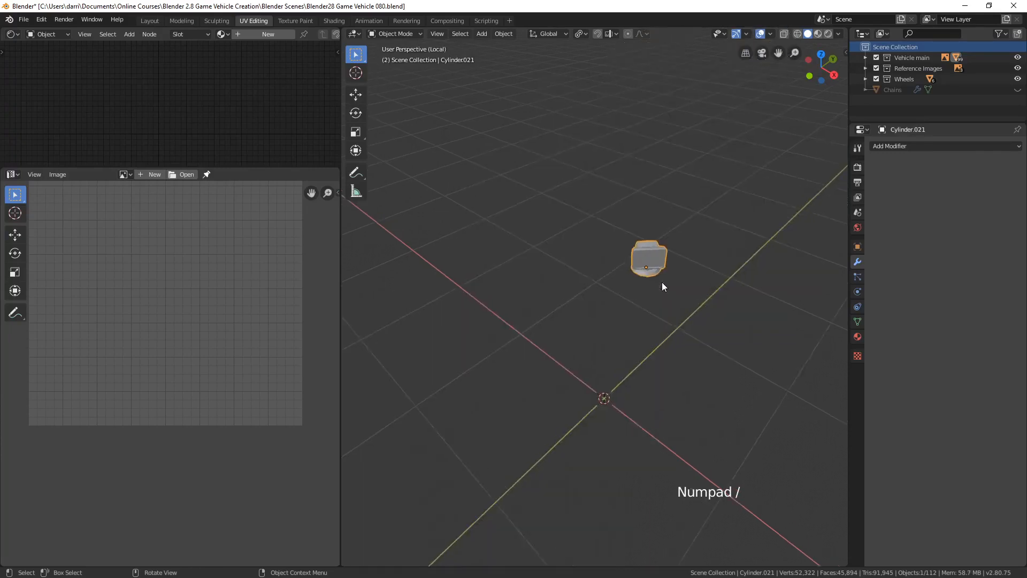
{"action": "scroll", "coordinate": [663, 281], "scroll_direction": "down", "scroll_amount": 4}
{"action": "middle_click_drag", "start_coordinate": [642, 342], "coordinate": [647, 314]}
- In Edit Mode, check the lamp's linked parts and hide everything except its round base
{"action": "key", "text": "Tab"}
{"action": "middle_click_drag", "start_coordinate": [588, 338], "coordinate": [672, 345]}
{"action": "scroll", "coordinate": [615, 348], "scroll_direction": "up", "scroll_amount": 2}
{"action": "key", "text": "l"}
{"action": "key", "text": "alt+a"}
{"action": "key", "text": "l"}
{"action": "key", "text": "alt+a"}
{"action": "key", "text": "l"}
{"action": "key", "text": "alt+a"}
{"action": "key", "text": "l"}
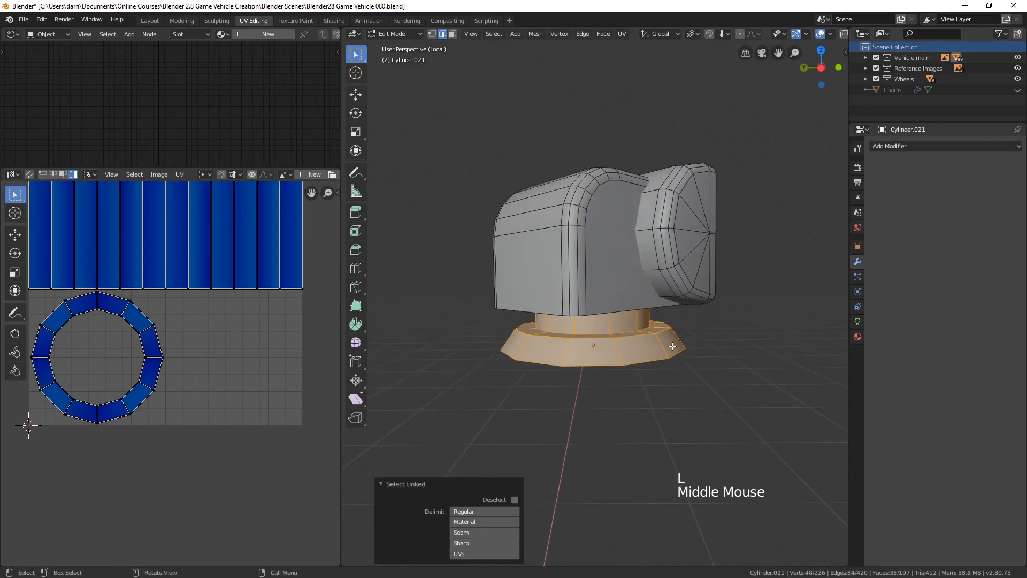
{"action": "key", "text": "shift+h"}
- Mark a seam around the edge loop where the base's upright collar meets the flared ring
{"action": "mouse_move", "coordinate": [673, 346]}
{"action": "middle_mouse_down"}
{"action": "mouse_move", "coordinate": [658, 379]}
{"action": "mouse_move", "coordinate": [605, 321]}
{"action": "mouse_move", "coordinate": [657, 360]}
{"action": "mouse_move", "coordinate": [677, 348]}
{"action": "mouse_move", "coordinate": [724, 348]}
{"action": "mouse_move", "coordinate": [706, 342]}
{"action": "mouse_move", "coordinate": [688, 357]}
{"action": "middle_mouse_up"}
{"action": "scroll", "coordinate": [604, 321], "scroll_direction": "up", "scroll_amount": 2}
{"action": "left_click", "coordinate": [583, 325], "text": "alt"}
{"action": "key", "text": "ctrl+e"}
{"action": "left_click", "coordinate": [709, 343]}
{"action": "key", "text": "alt+a"}
{"action": "middle_click_drag", "start_coordinate": [726, 342], "coordinate": [679, 334]}
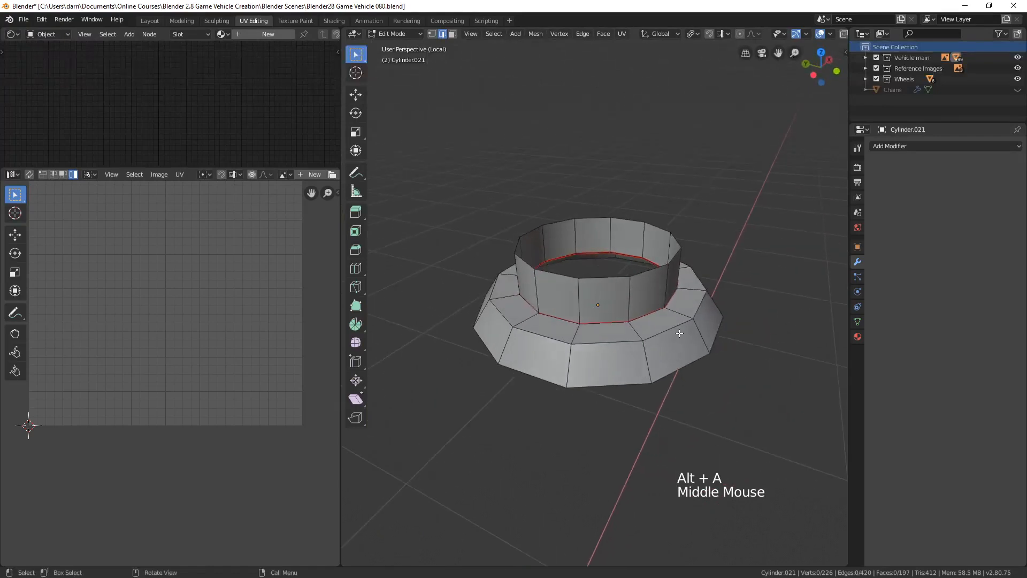
- Select the face loop of the base's upright collar and unwrap it
{"action": "middle_click_drag", "start_coordinate": [593, 213], "coordinate": [619, 311]}
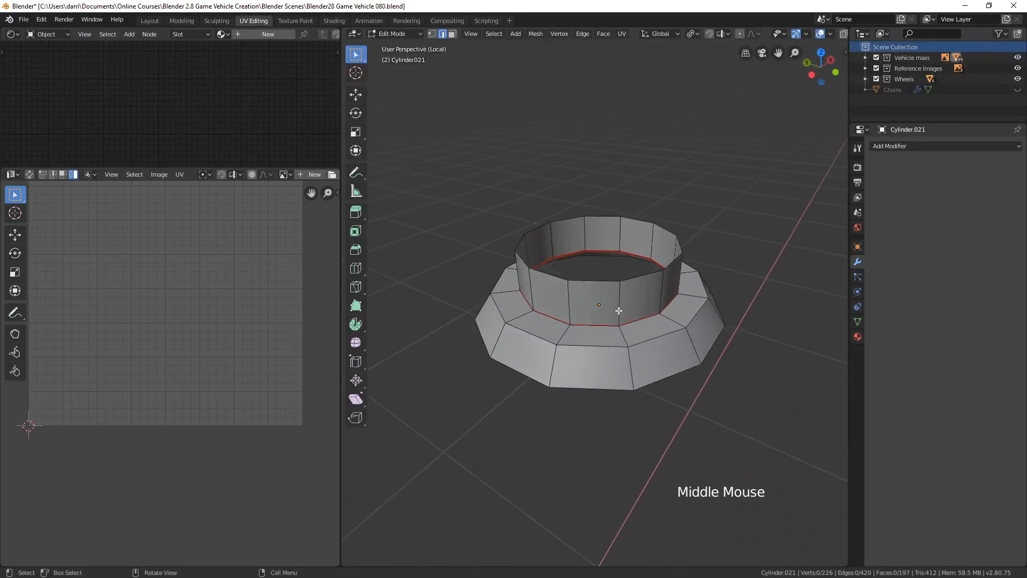
{"action": "key", "text": "3"}
{"action": "left_click", "coordinate": [563, 303], "text": "alt"}
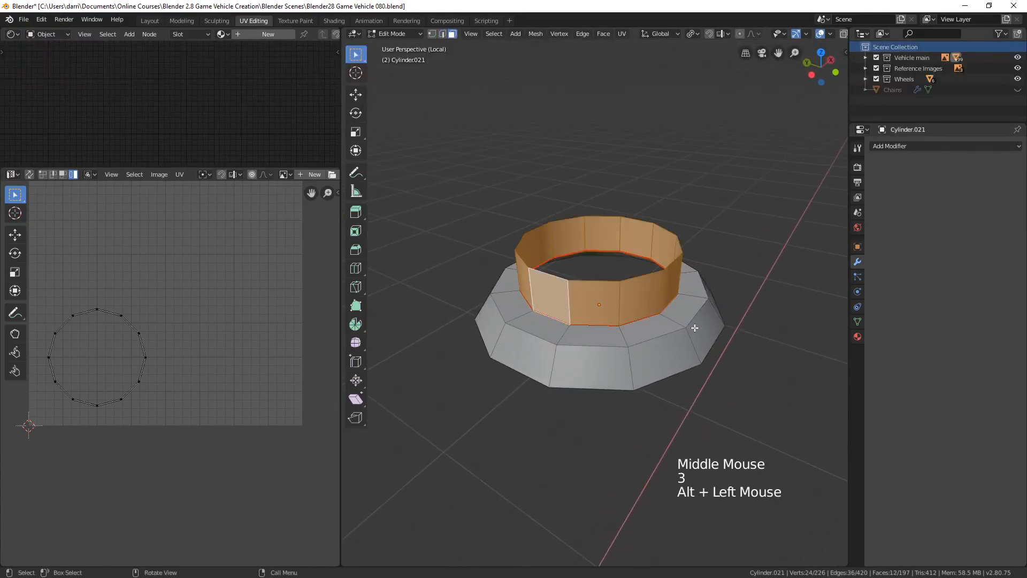
{"action": "key", "text": "u"}
{"action": "left_click", "coordinate": [680, 328]}
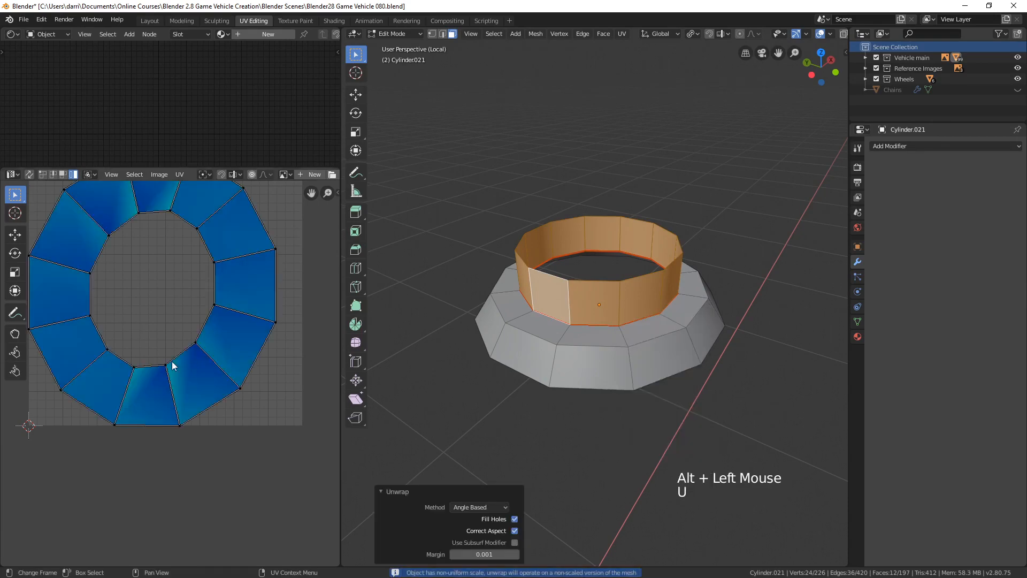
{"action": "scroll", "coordinate": [189, 374], "scroll_direction": "down", "scroll_amount": 3}
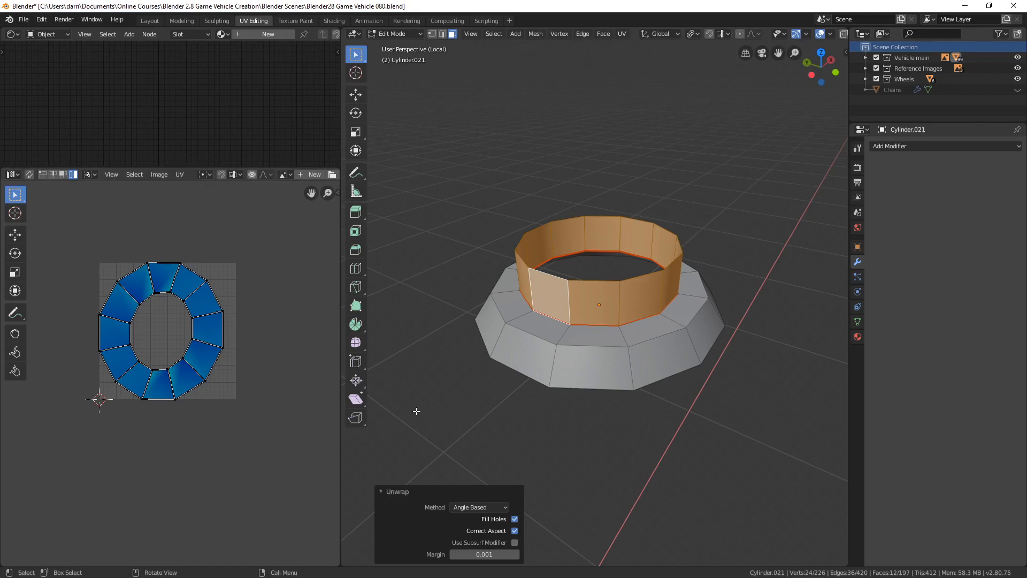
- Apply the lamp's scale in Object Mode and unwrap the selected collar faces again in Edit Mode
{"action": "key", "text": "Tab"}
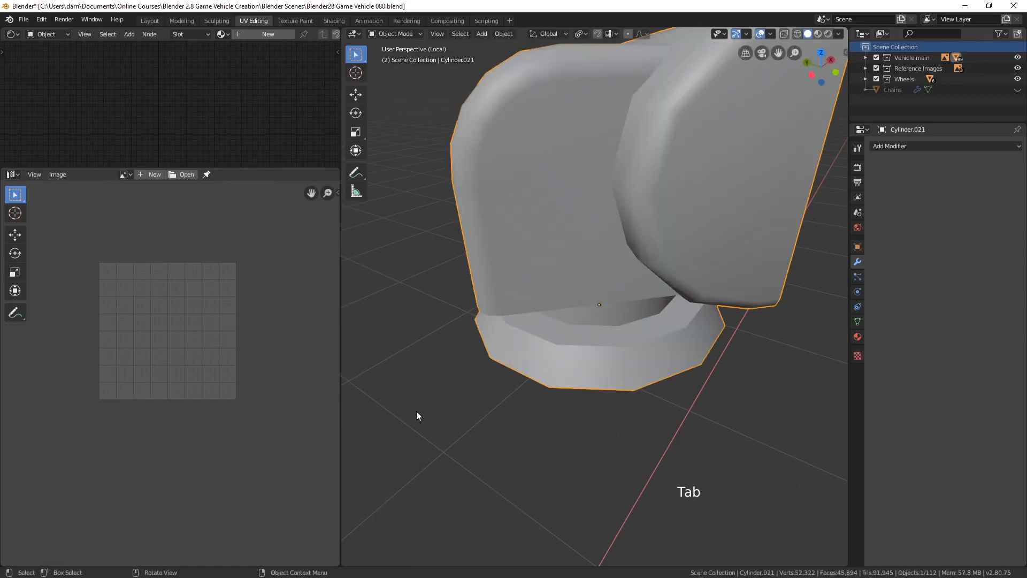
{"action": "key", "text": "ctrl+a"}
{"action": "left_click", "coordinate": [416, 411]}
{"action": "key", "text": "Tab"}
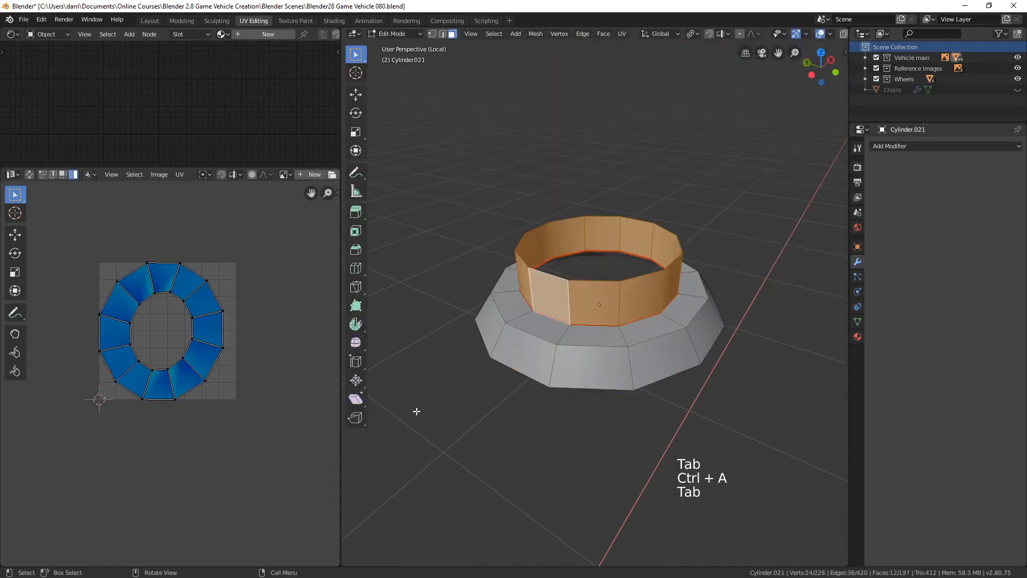
{"action": "key", "text": "u"}
{"action": "left_click", "coordinate": [418, 412]}
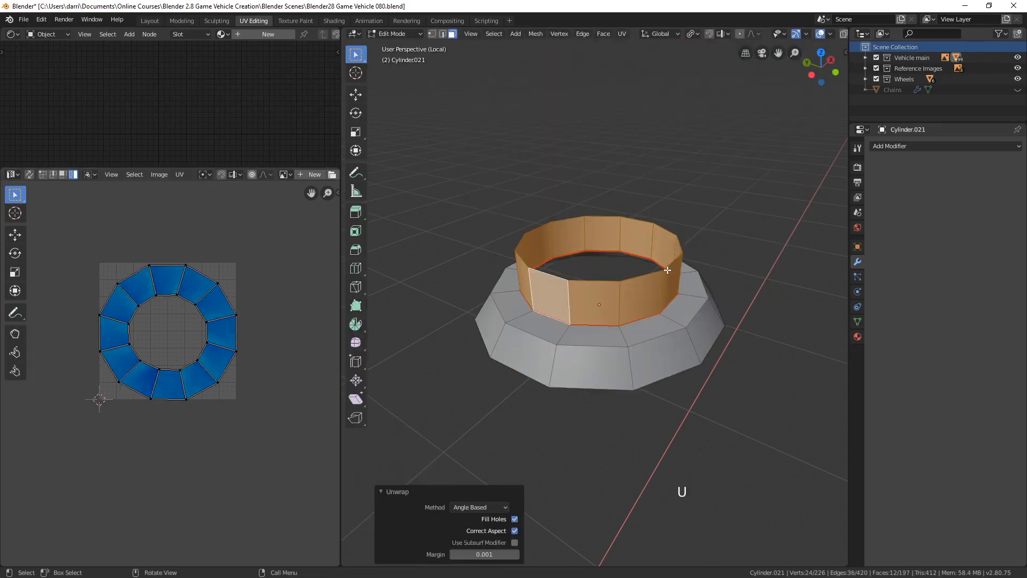
{"action": "middle_click_drag", "start_coordinate": [580, 377], "coordinate": [608, 391]}
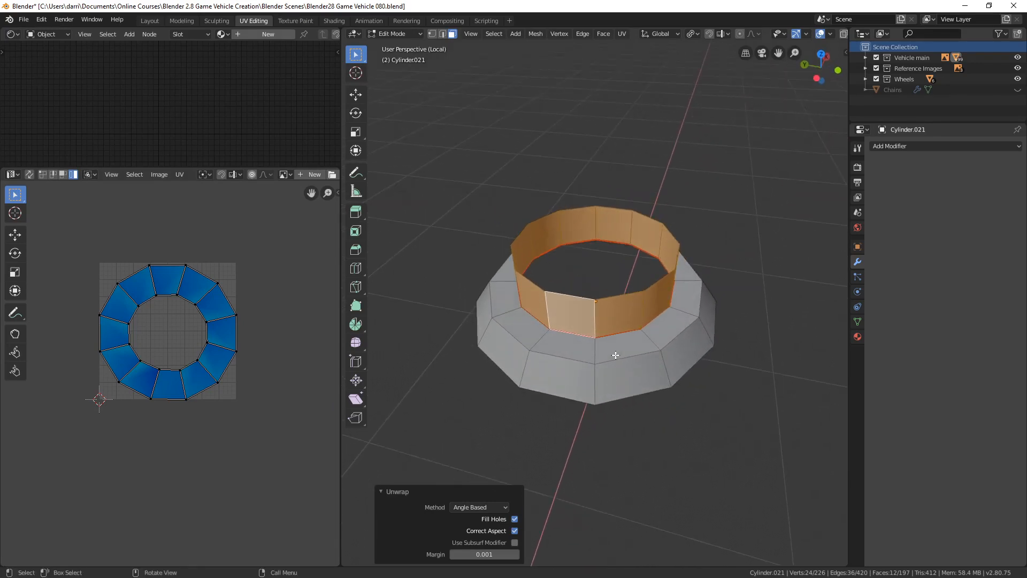
- Mark one vertical edge of the collar as a seam so the ring can open into a strip
{"action": "key", "text": "2"}
{"action": "left_click", "coordinate": [545, 310]}
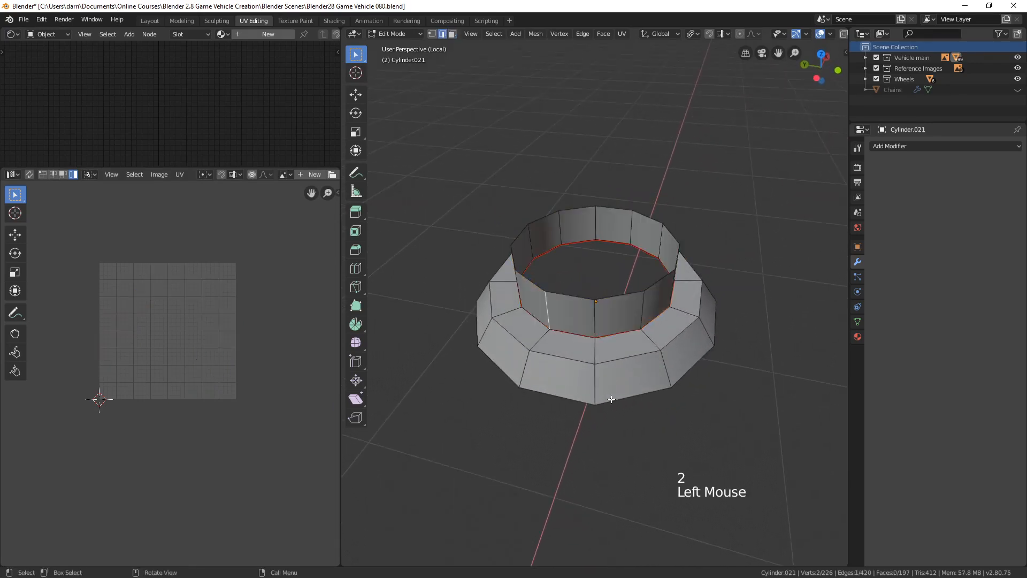
{"action": "key", "text": "ctrl+e"}
{"action": "left_click", "coordinate": [595, 400]}
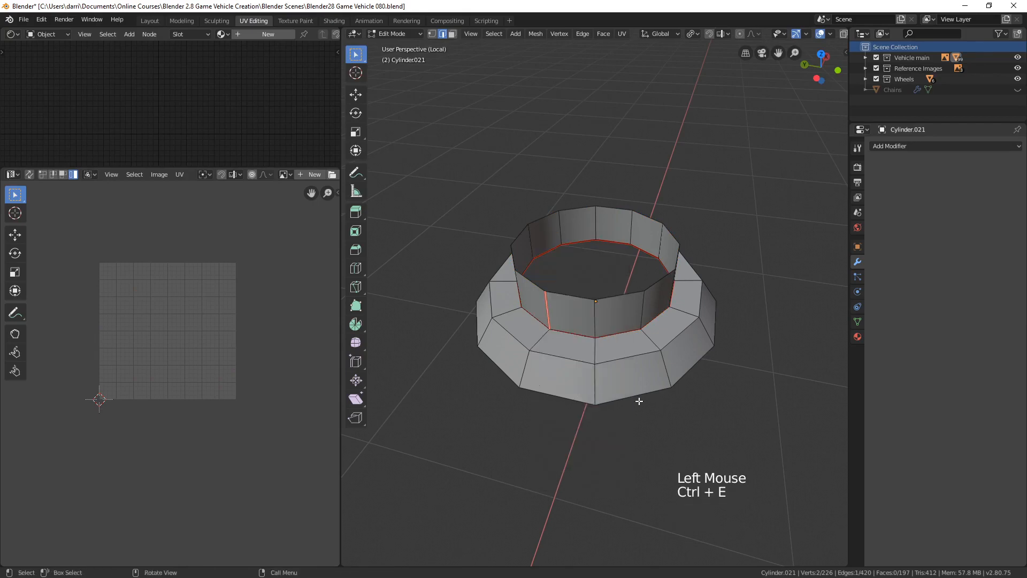
{"action": "key", "text": "alt+a"}
- Select all visible faces of the lamp's base and unwrap them
{"action": "key", "text": "a"}
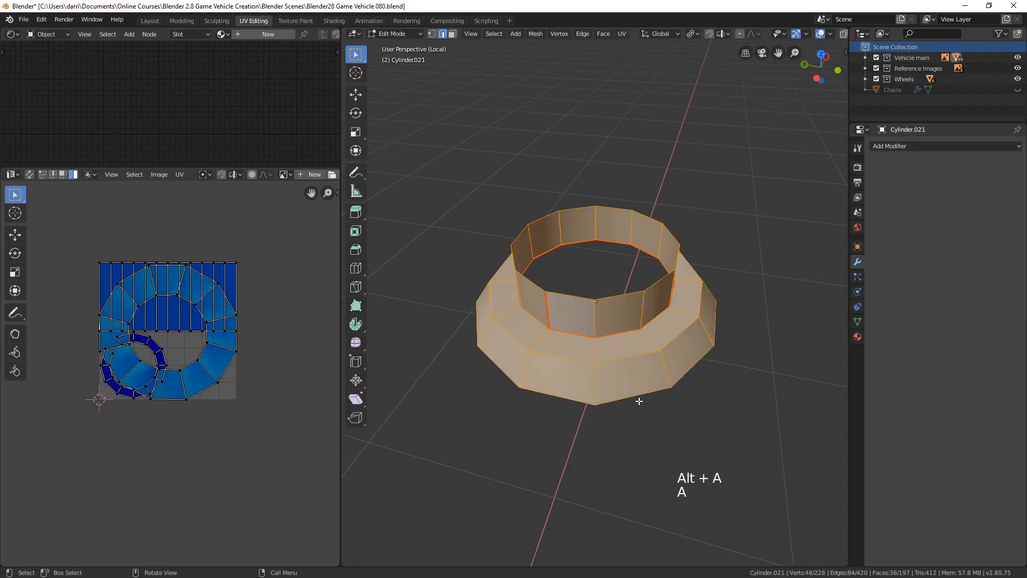
{"action": "key", "text": "u"}
{"action": "left_click", "coordinate": [637, 400]}
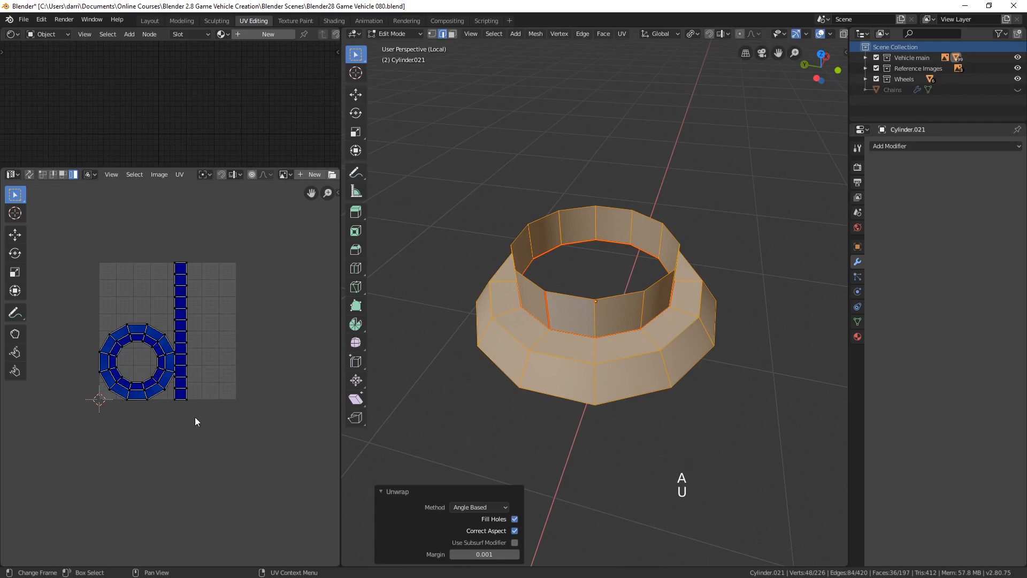
{"action": "middle_click_drag", "start_coordinate": [695, 409], "coordinate": [676, 384]}
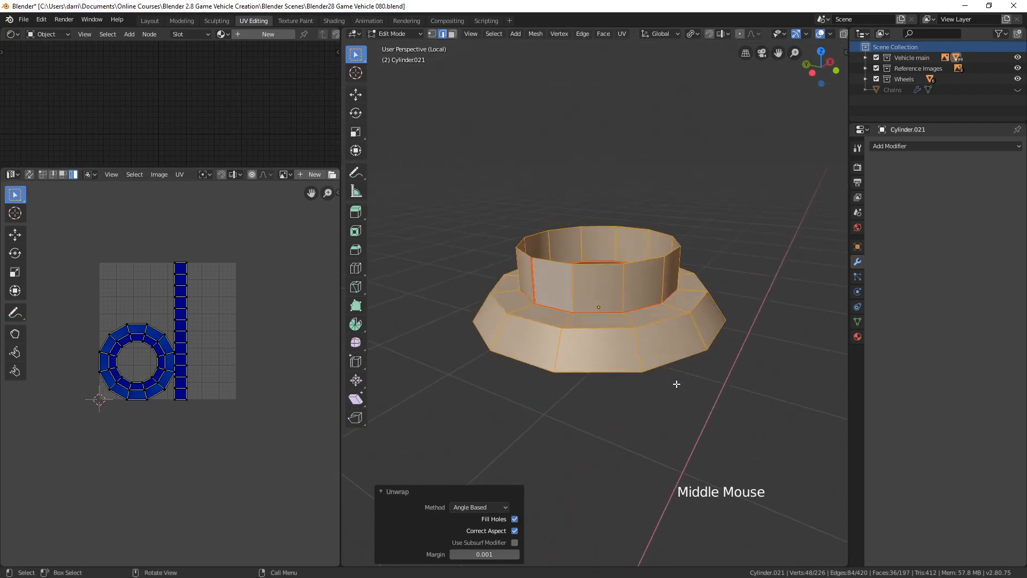
- Reveal the hidden lamp parts and isolate the rounded box-shaped housing by hiding the rest
{"action": "key", "text": "alt+h"}
{"action": "key", "text": "alt+a"}
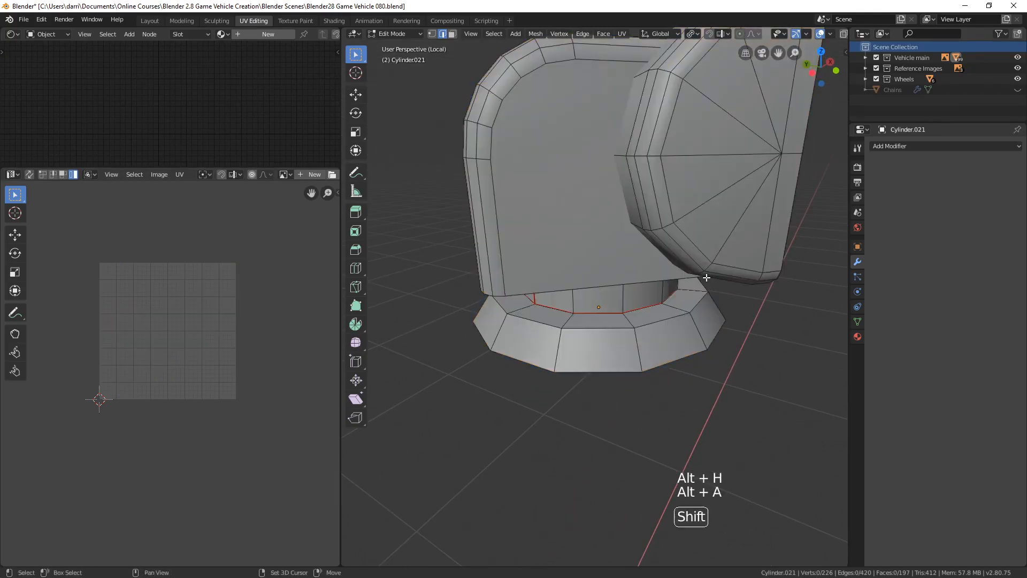
{"action": "middle_click_drag", "start_coordinate": [575, 230], "coordinate": [595, 286], "text": "shift"}
{"action": "key", "text": "l"}
{"action": "key", "text": "l"}
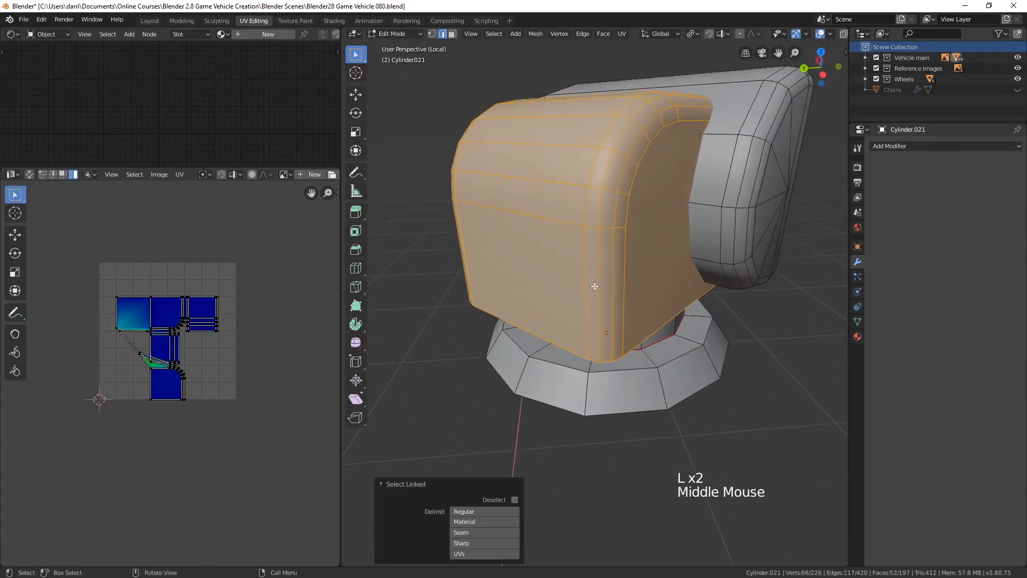
{"action": "key", "text": "shift+h"}
{"action": "middle_click_drag", "start_coordinate": [749, 310], "coordinate": [685, 307]}
{"action": "scroll", "coordinate": [682, 306], "scroll_direction": "down", "scroll_amount": 1}
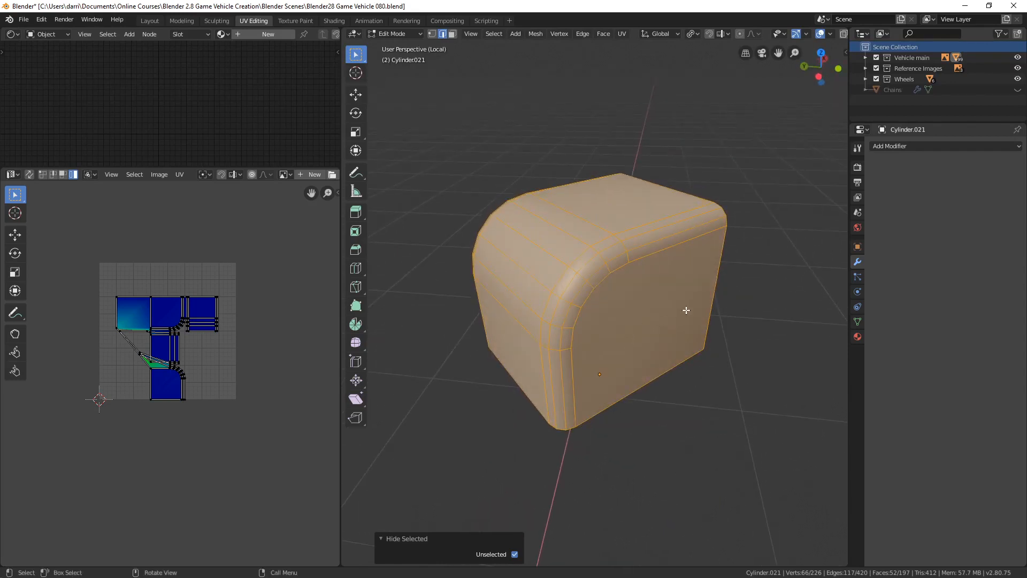
- Unwrap the lamp's rounded housing and check the stretching of its UV layout
{"action": "key", "text": "u"}
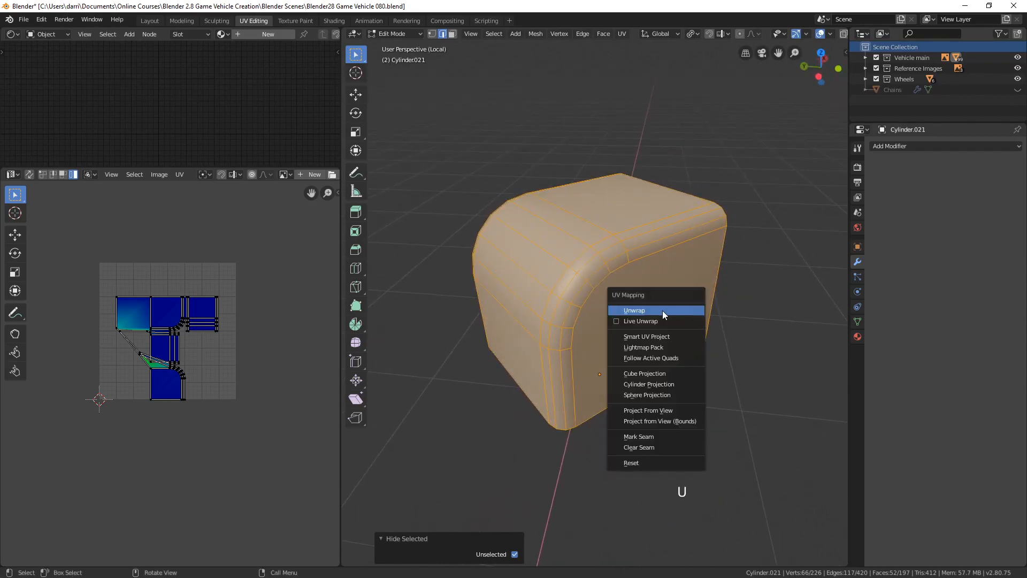
{"action": "left_click", "coordinate": [662, 313]}
{"action": "scroll", "coordinate": [206, 364], "scroll_direction": "up", "scroll_amount": 3}
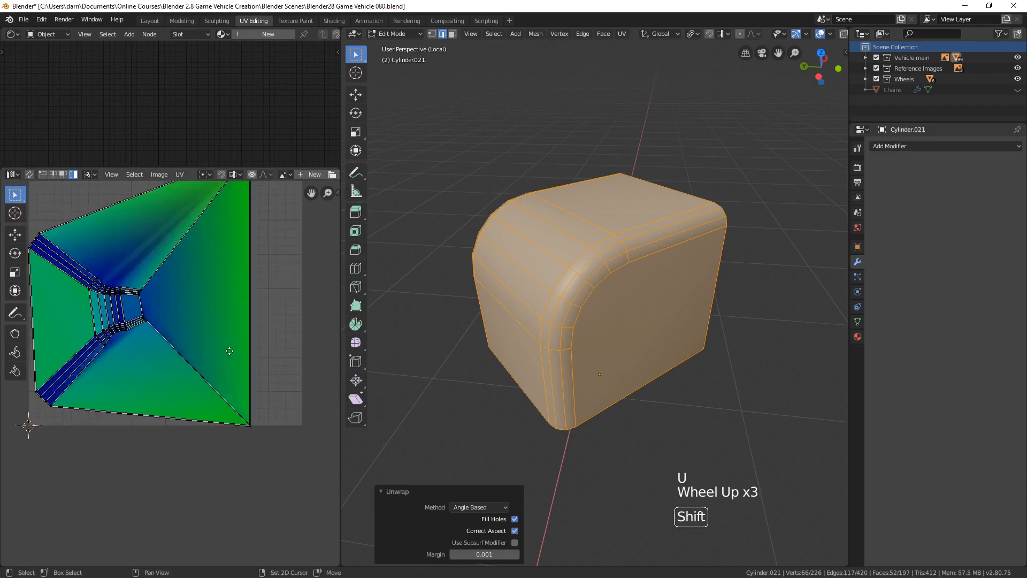
{"action": "middle_click_drag", "start_coordinate": [235, 384], "coordinate": [278, 397], "text": "shift"}
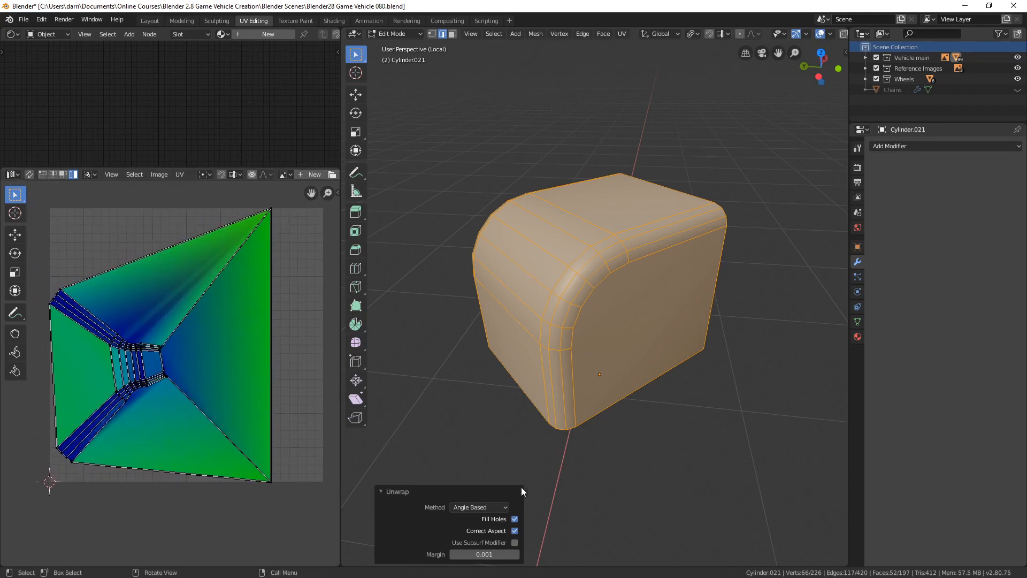
- Try the Conformal method for the unwrap of the lamp's rounded housing
{"action": "left_click", "coordinate": [490, 506]}
{"action": "left_click", "coordinate": [471, 531]}
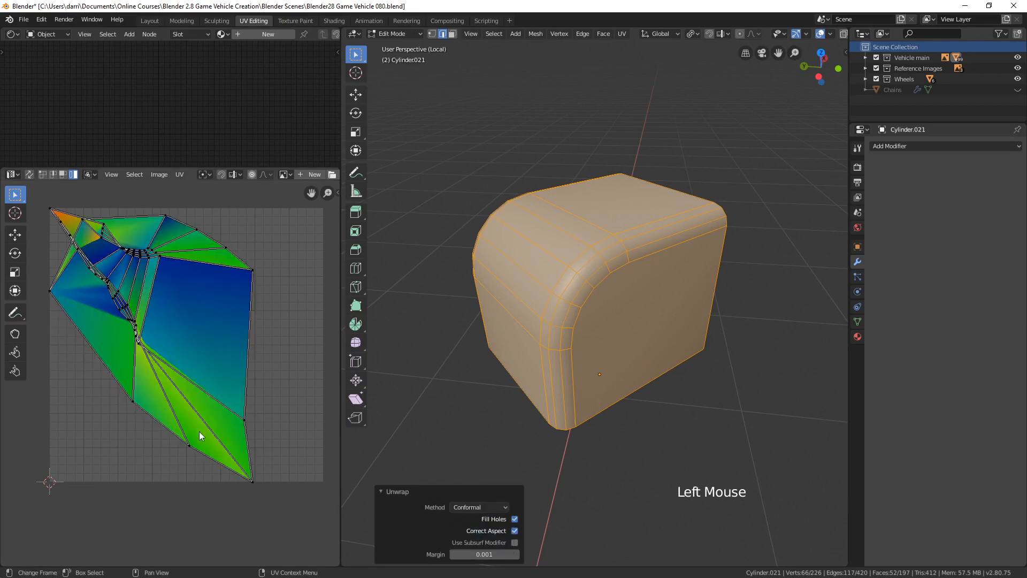
- Mark the edges around the housing's underside as a seam and clear the selection
{"action": "middle_click_drag", "start_coordinate": [719, 416], "coordinate": [699, 337]}
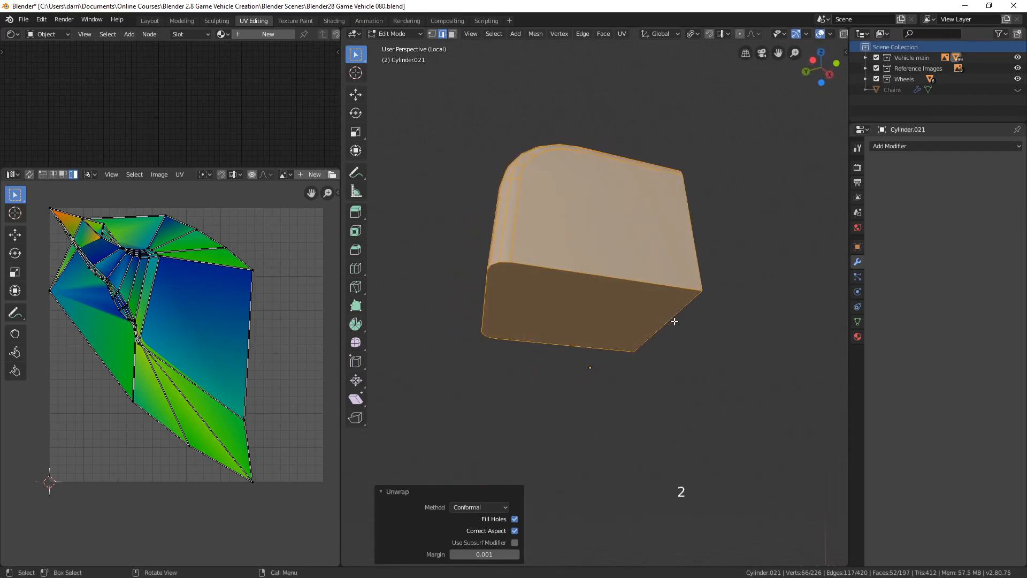
{"action": "left_click", "coordinate": [626, 335], "text": "alt"}
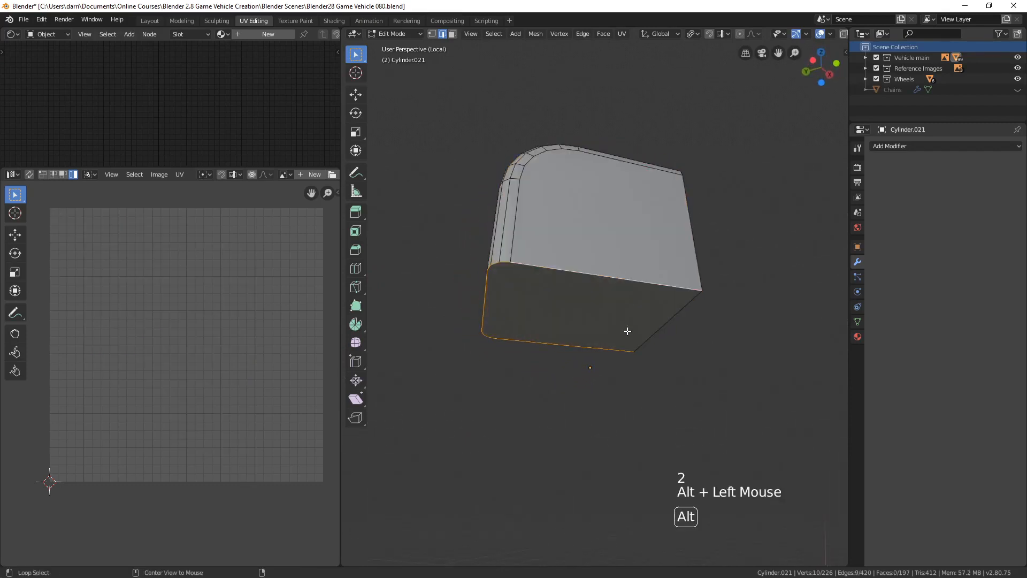
{"action": "mouse_move", "coordinate": [626, 335]}
{"action": "middle_mouse_down"}
{"action": "mouse_move", "coordinate": [640, 314]}
{"action": "mouse_move", "coordinate": [637, 325]}
{"action": "middle_mouse_up"}
{"action": "key", "text": "ctrl+e"}
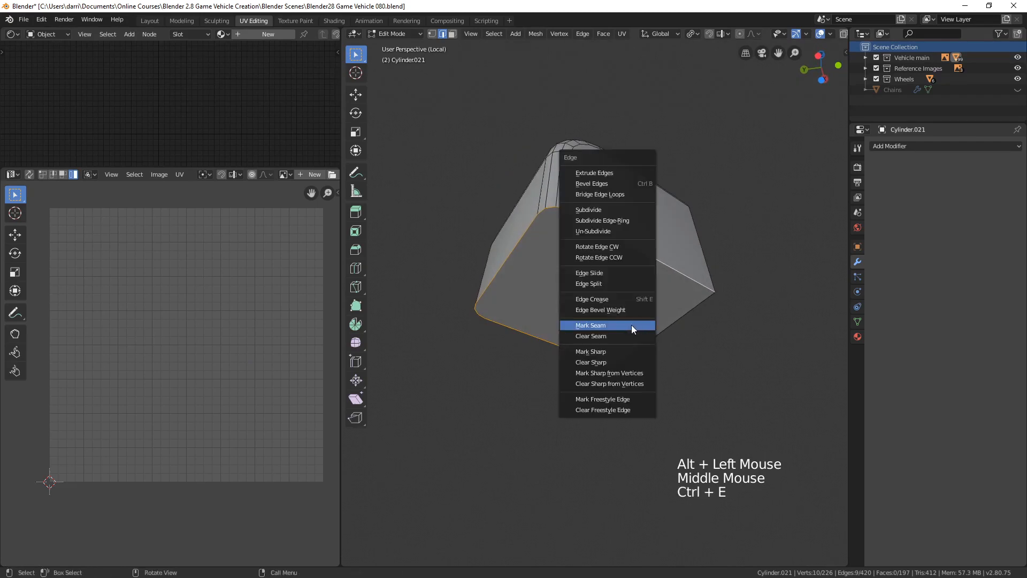
{"action": "left_click", "coordinate": [631, 325]}
{"action": "key", "text": "alt+a"}
{"action": "middle_click_drag", "start_coordinate": [713, 312], "coordinate": [731, 404]}
- Select all of the housing's faces and unwrap them again with the Angle Based method
{"action": "key", "text": "a"}
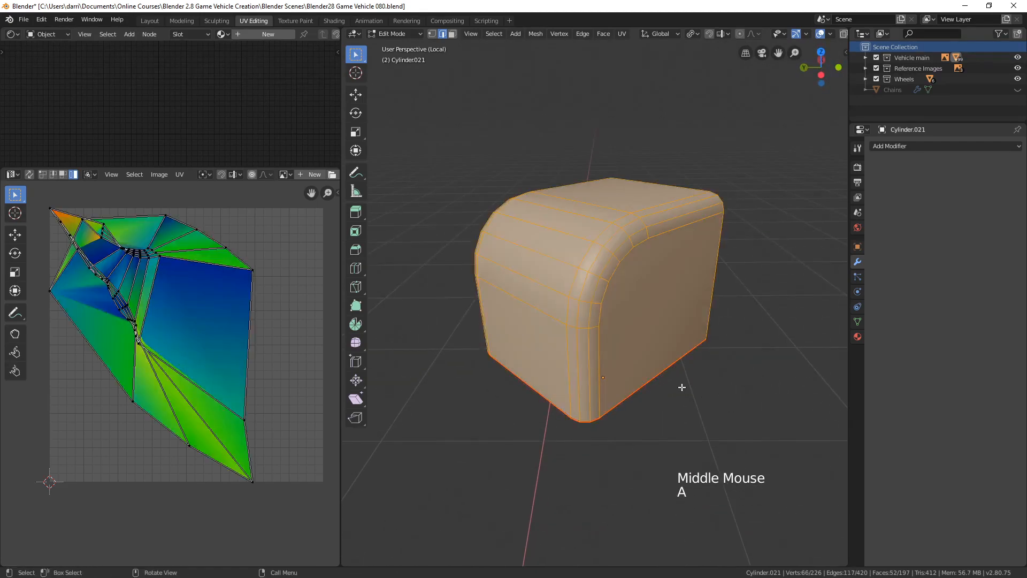
{"action": "key", "text": "u"}
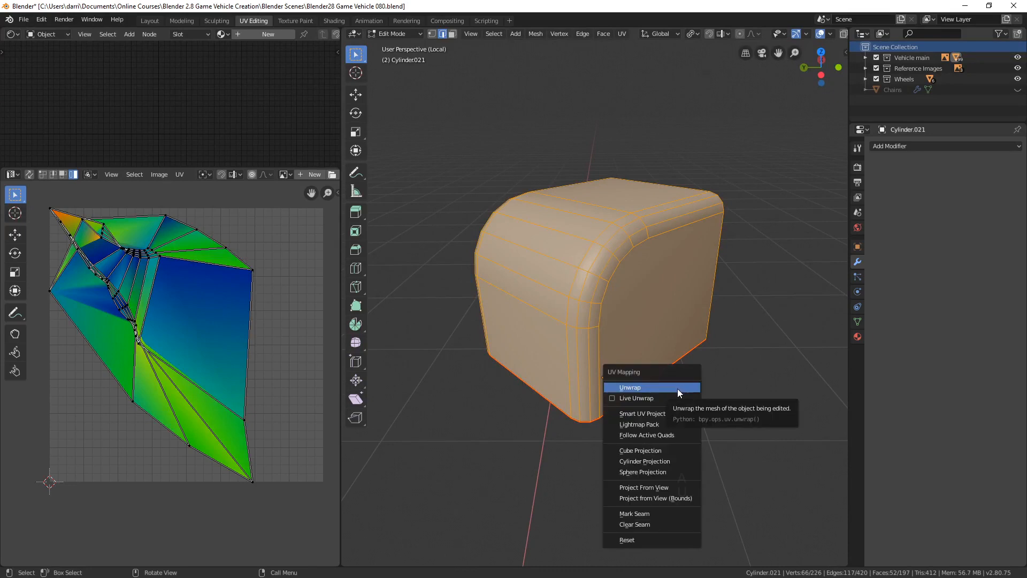
{"action": "left_click", "coordinate": [678, 389]}
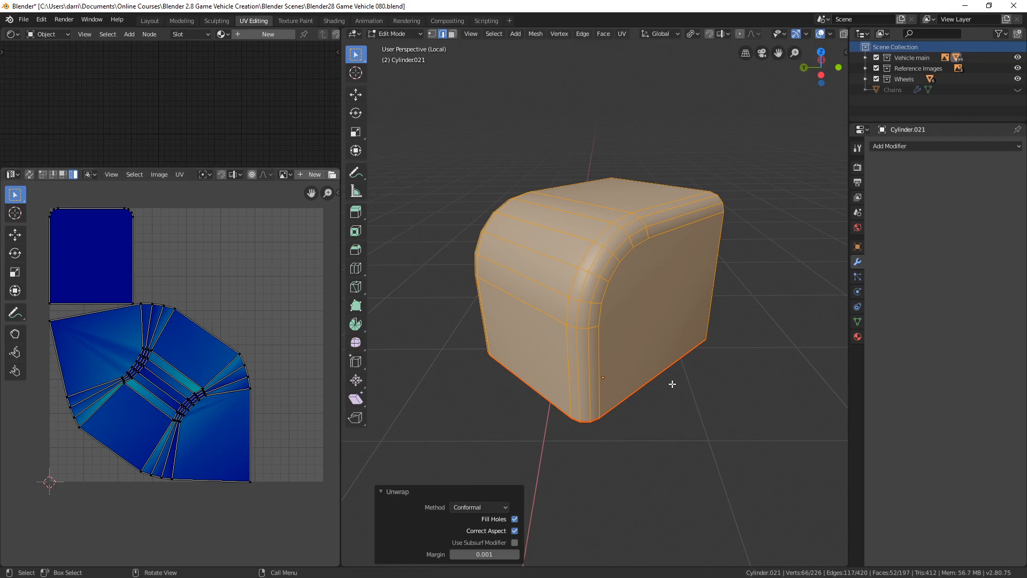
{"action": "middle_click_drag", "start_coordinate": [672, 385], "coordinate": [655, 400]}
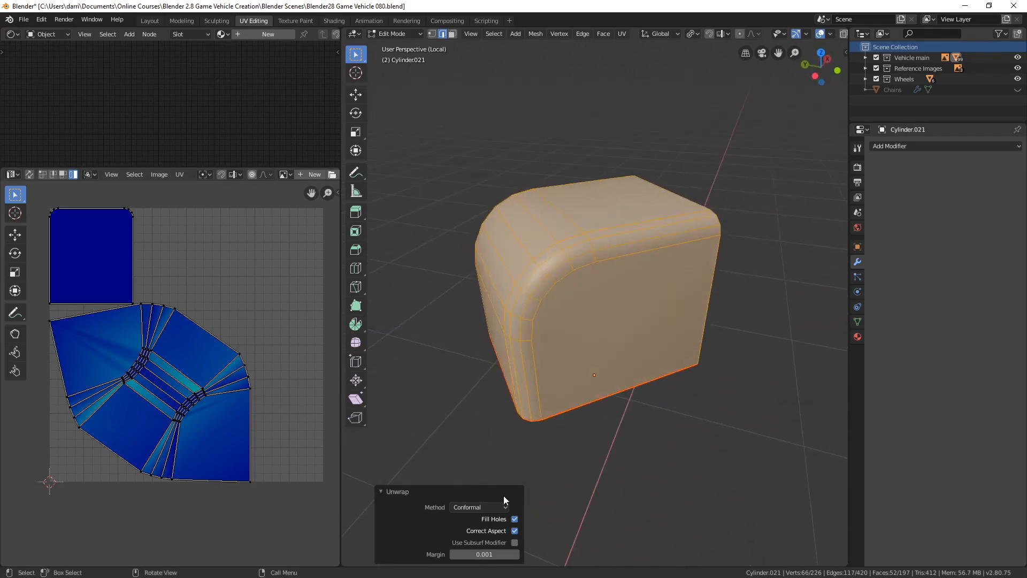
{"action": "left_click", "coordinate": [487, 508]}
{"action": "left_click", "coordinate": [486, 520]}
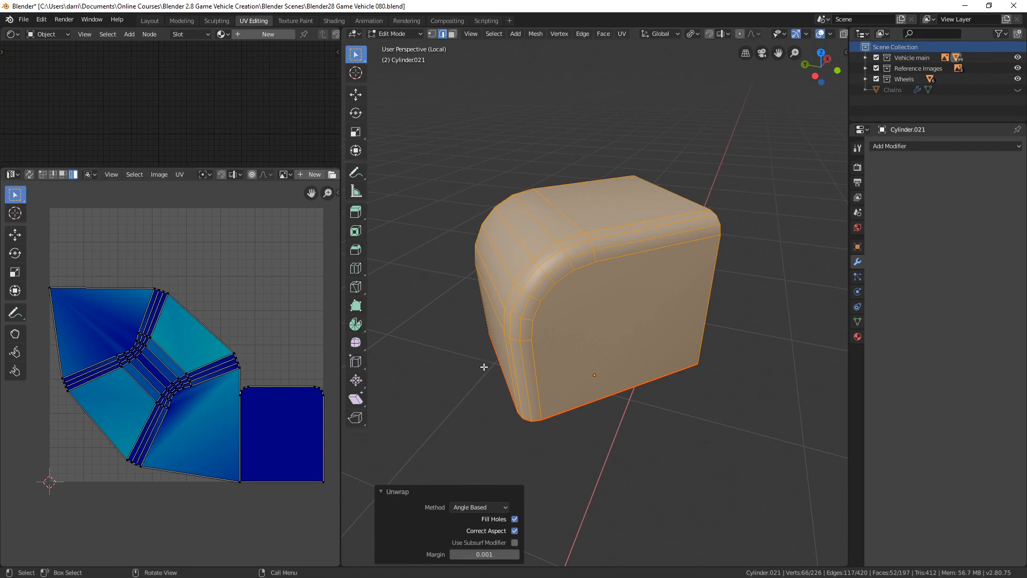
- Assign the uv test pattern material to the lamp and display it with Material Preview shading
{"action": "middle_click_drag", "start_coordinate": [483, 367], "coordinate": [504, 378]}
{"action": "left_click", "coordinate": [222, 34]}
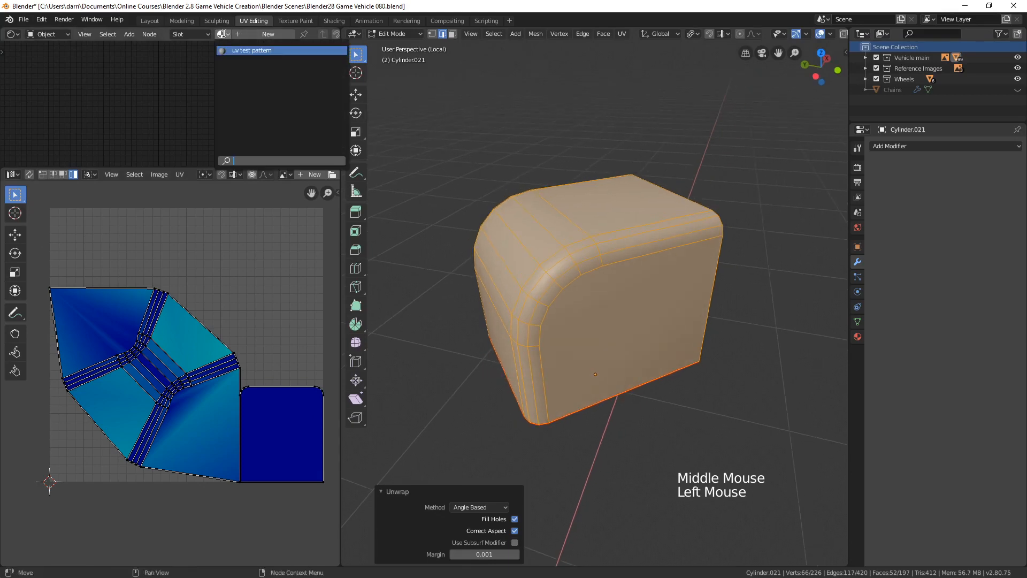
{"action": "left_click", "coordinate": [242, 52]}
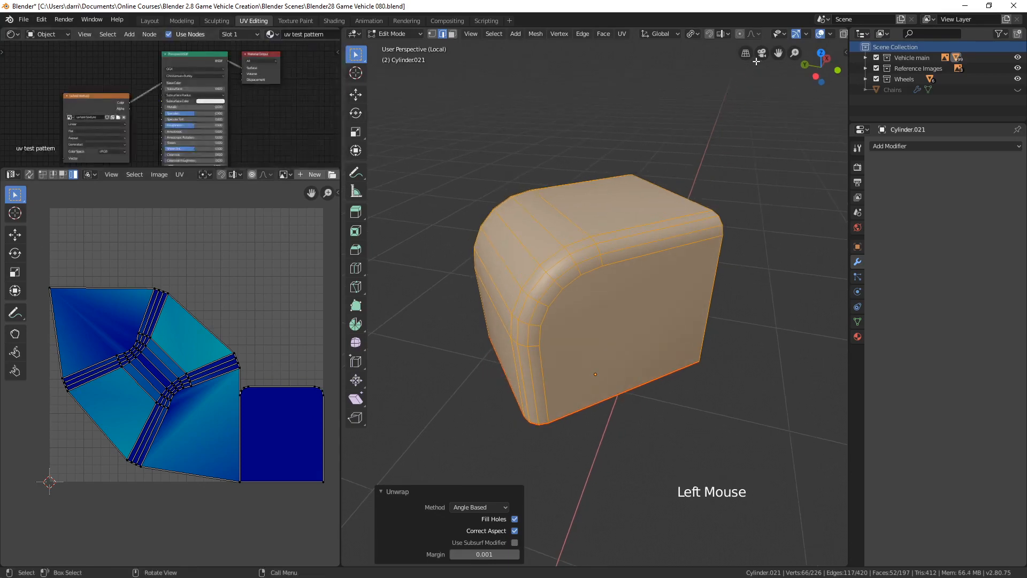
{"action": "middle_click_drag", "start_coordinate": [809, 35], "coordinate": [750, 34]}
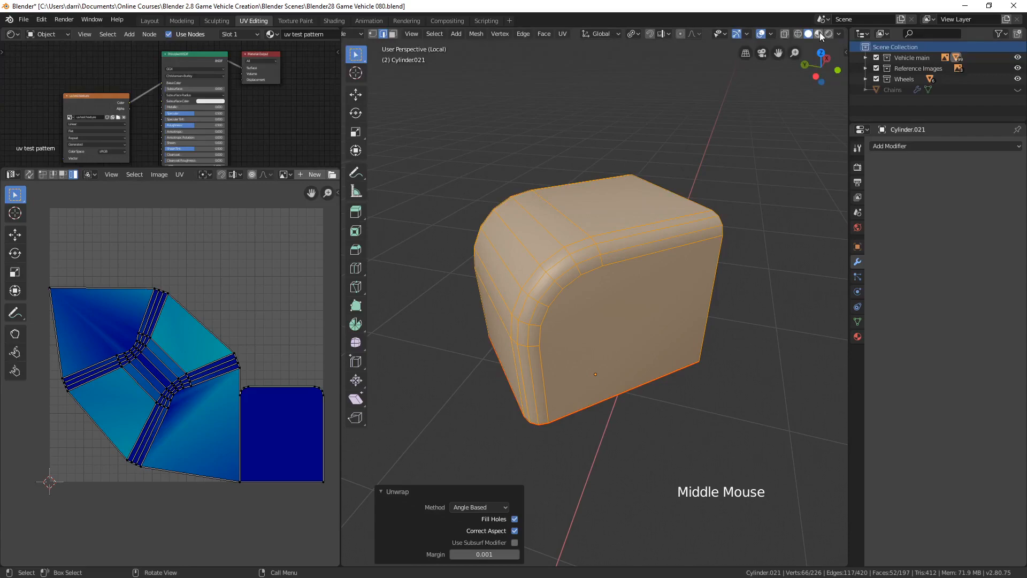
{"action": "left_click", "coordinate": [820, 35]}
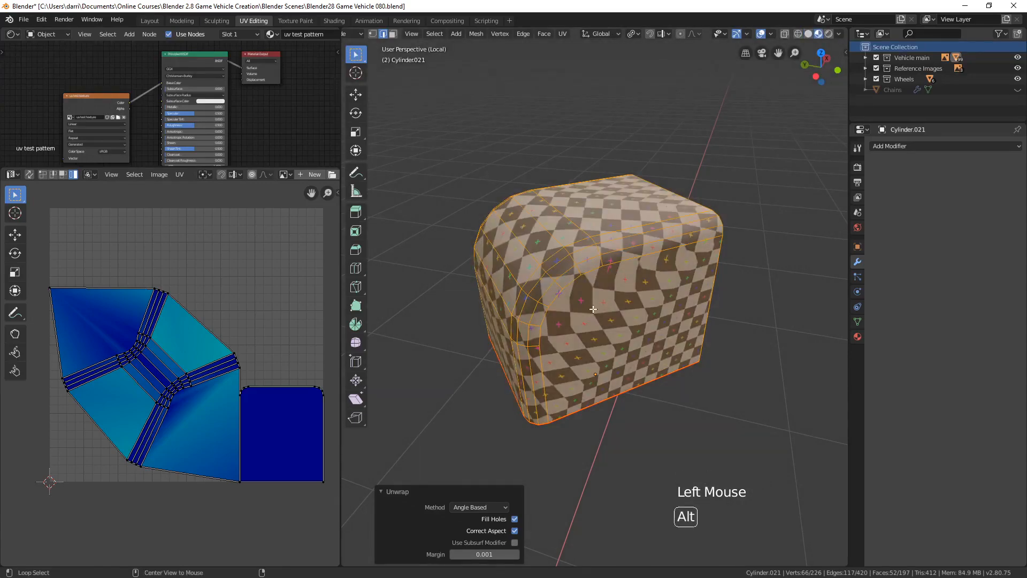
- Mark the curved edge loops bordering the housing's two flat side faces as seams and clear the selection
{"action": "middle_click_drag", "start_coordinate": [596, 303], "coordinate": [648, 375]}
{"action": "scroll", "coordinate": [612, 301], "scroll_direction": "up", "scroll_amount": 2}
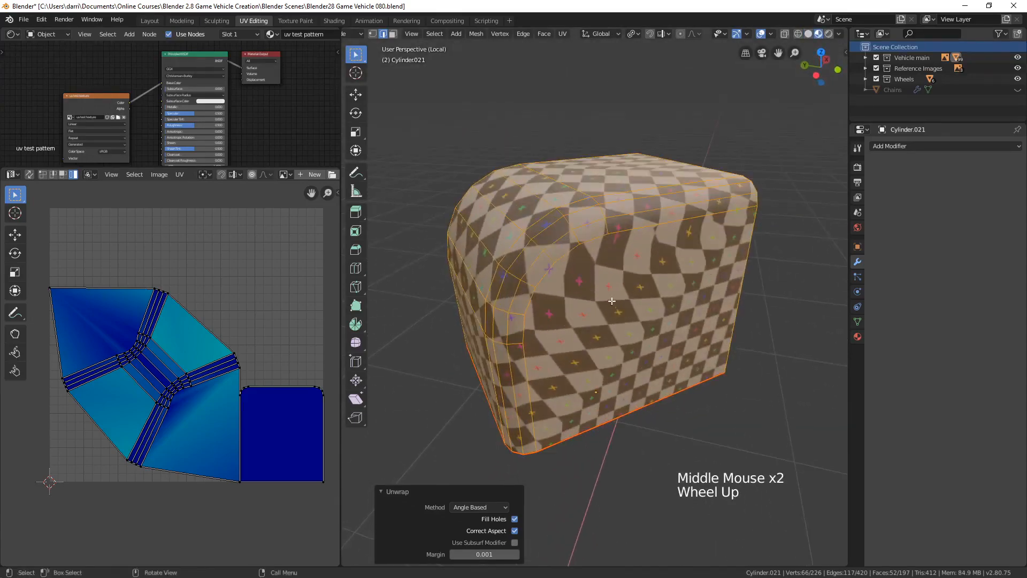
{"action": "middle_click_drag", "start_coordinate": [580, 351], "coordinate": [594, 280]}
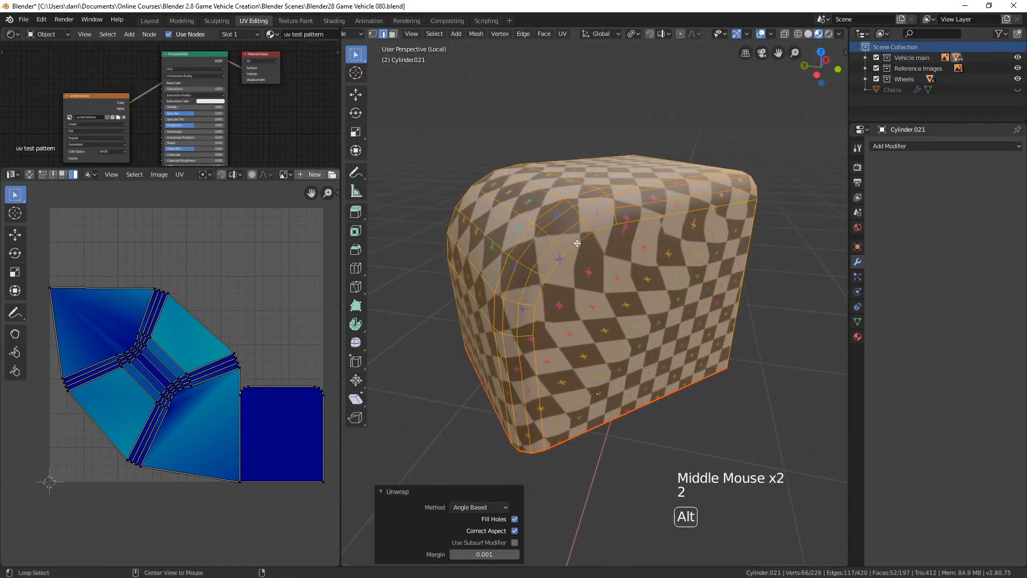
{"action": "left_click", "coordinate": [537, 310], "text": "alt"}
{"action": "middle_click_drag", "start_coordinate": [511, 320], "coordinate": [560, 311]}
{"action": "left_click", "coordinate": [679, 308], "text": "alt+shift"}
{"action": "key", "text": "ctrl+e"}
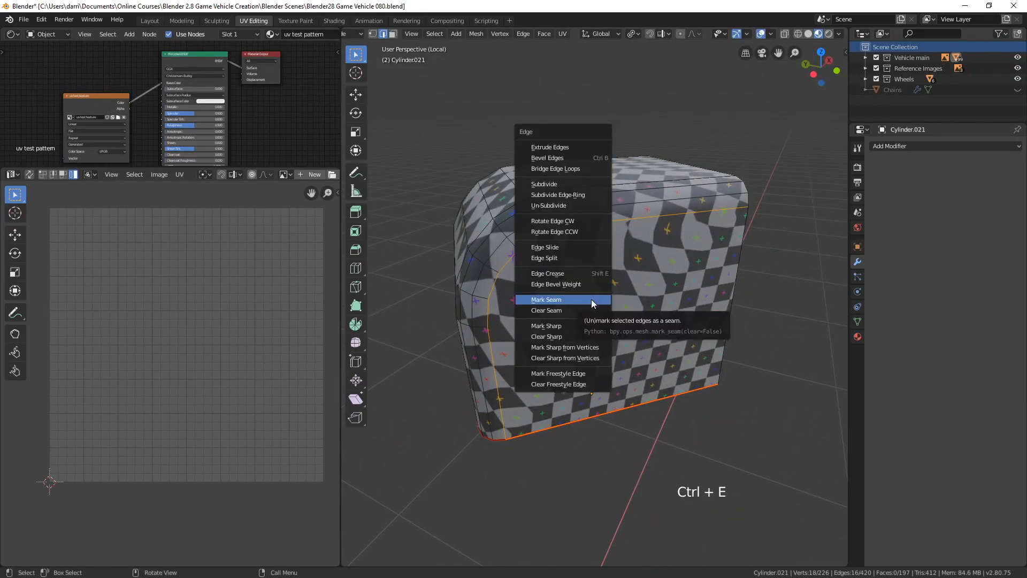
{"action": "left_click", "coordinate": [593, 299]}
{"action": "key", "text": "alt+a"}
- Unwrap all of the housing's faces with the side seams and check the checker pattern from several sides
{"action": "scroll", "coordinate": [622, 311], "scroll_direction": "down", "scroll_amount": 3}
{"action": "middle_click_drag", "start_coordinate": [622, 311], "coordinate": [741, 288]}
{"action": "middle_click_drag", "start_coordinate": [638, 290], "coordinate": [632, 316]}
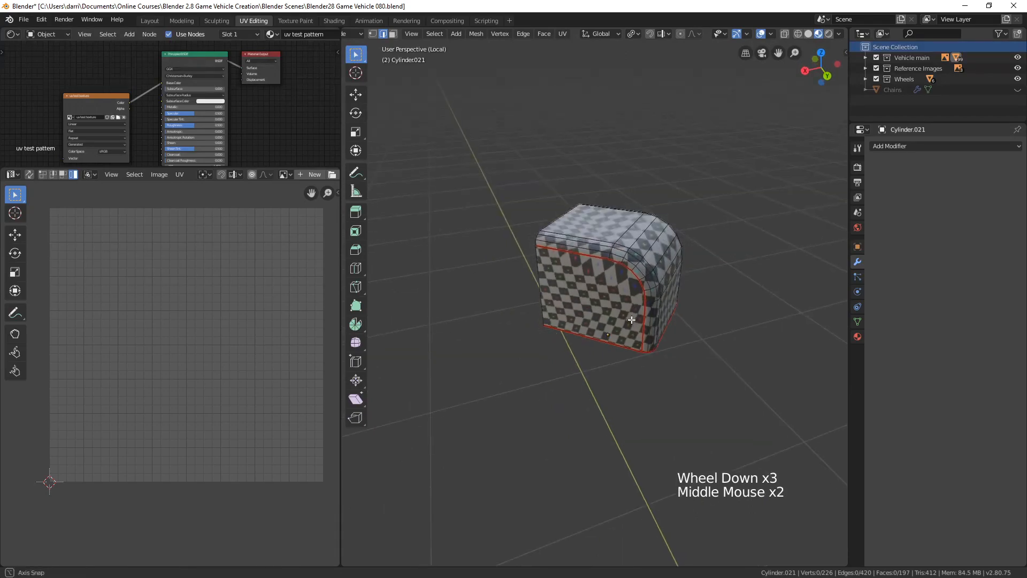
{"action": "scroll", "coordinate": [631, 317], "scroll_direction": "up", "scroll_amount": 2}
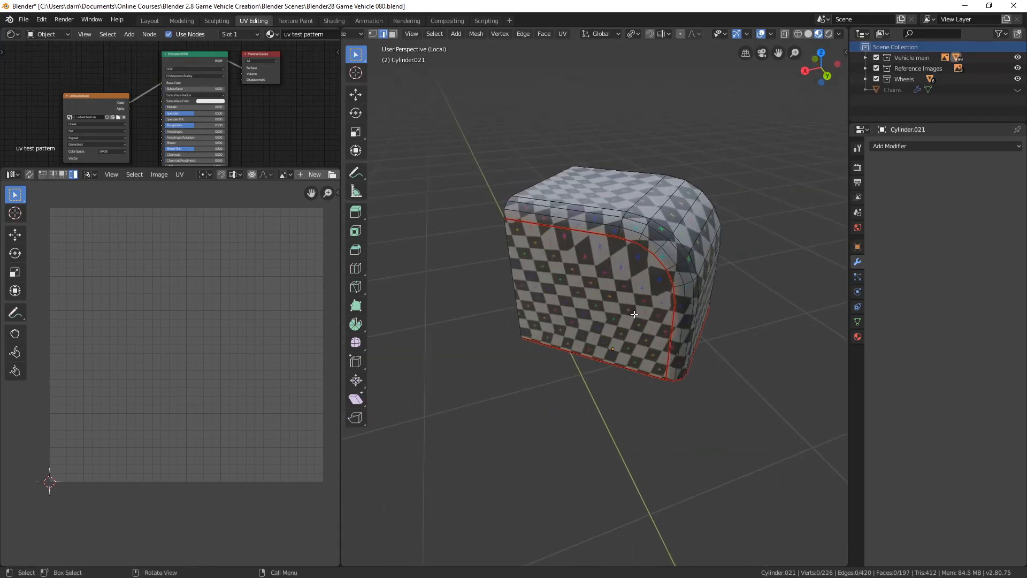
{"action": "middle_click_drag", "start_coordinate": [611, 310], "coordinate": [669, 344]}
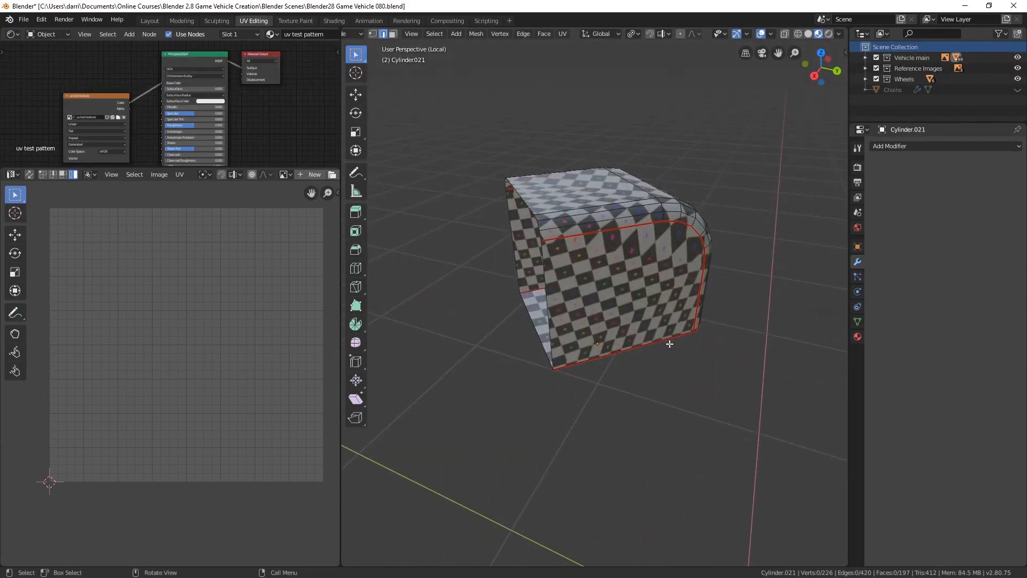
{"action": "key", "text": "a"}
{"action": "key", "text": "u"}
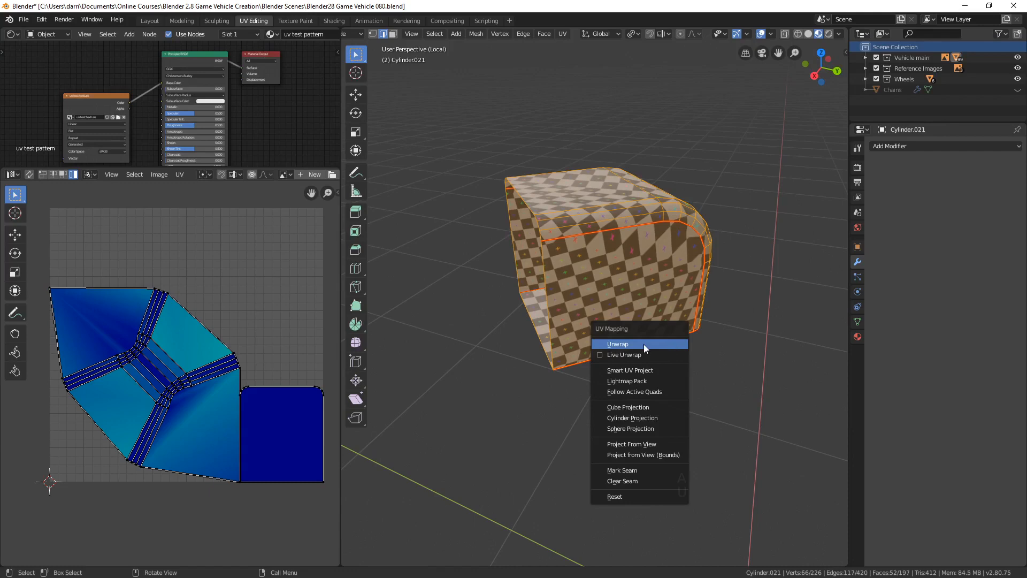
{"action": "left_click", "coordinate": [644, 344]}
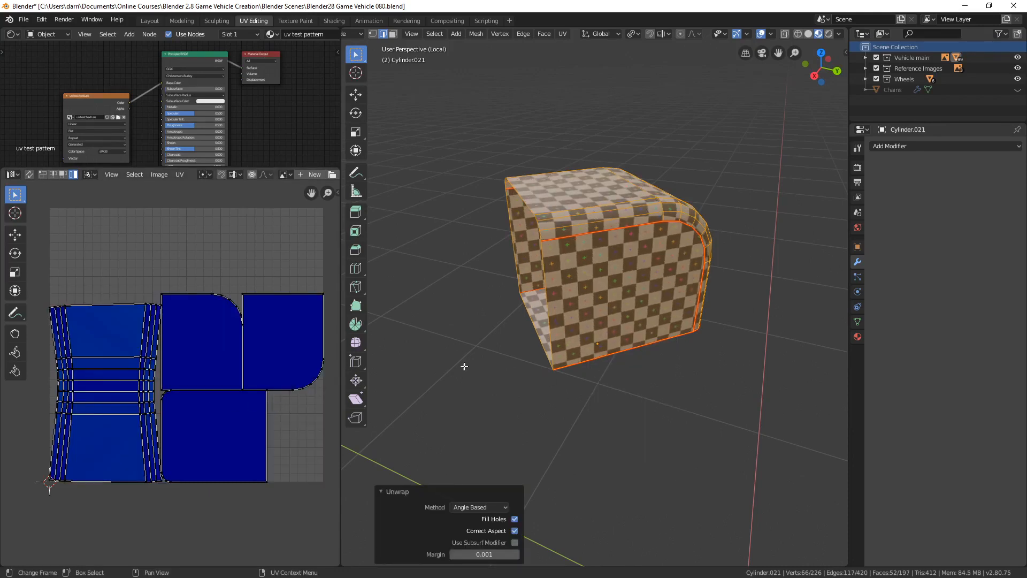
{"action": "middle_click_drag", "start_coordinate": [524, 321], "coordinate": [643, 346]}
{"action": "middle_click", "coordinate": [596, 313]}
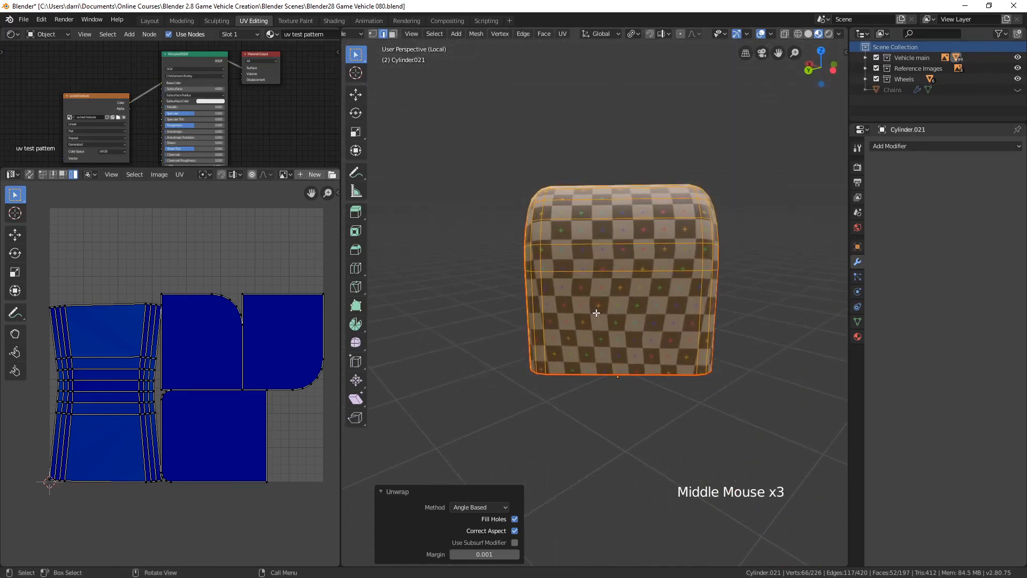
{"action": "middle_click_drag", "start_coordinate": [571, 292], "coordinate": [565, 379]}
- Reveal the hidden lamp parts, isolate the half-round lamp head by hiding the rest, and return to Solid shading
{"action": "key", "text": "alt+h"}
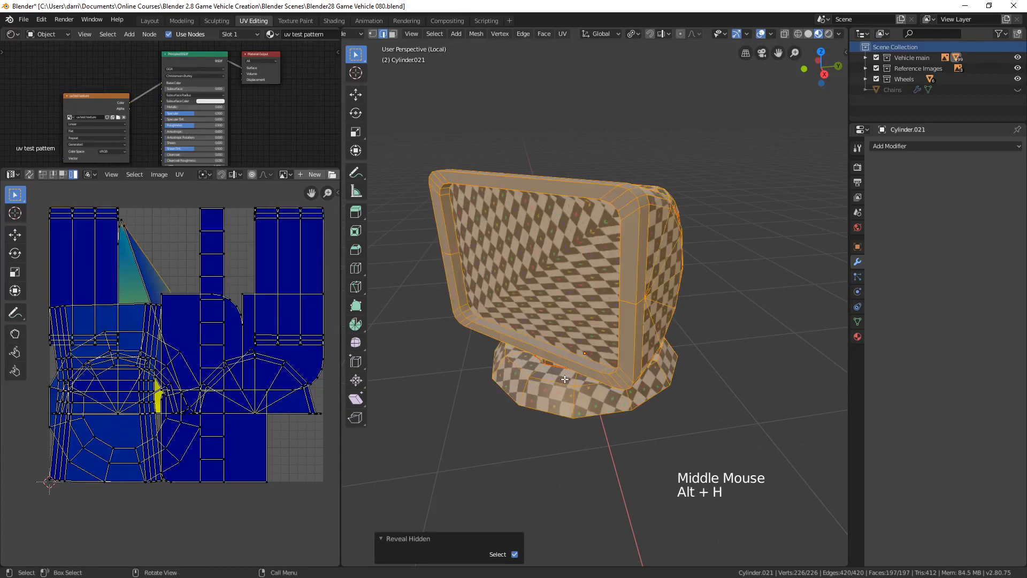
{"action": "key", "text": "alt+a"}
{"action": "scroll", "coordinate": [565, 379], "scroll_direction": "down", "scroll_amount": 2}
{"action": "middle_click_drag", "start_coordinate": [565, 379], "coordinate": [682, 412]}
{"action": "scroll", "coordinate": [585, 302], "scroll_direction": "up", "scroll_amount": 1}
{"action": "key", "text": "l"}
{"action": "key", "text": "shift+h"}
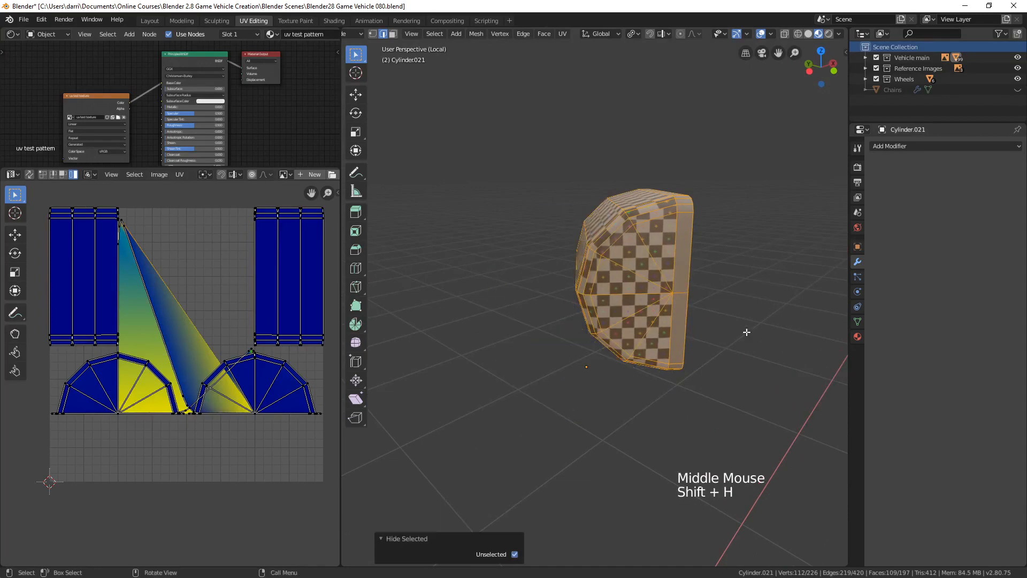
{"action": "left_click", "coordinate": [808, 34]}
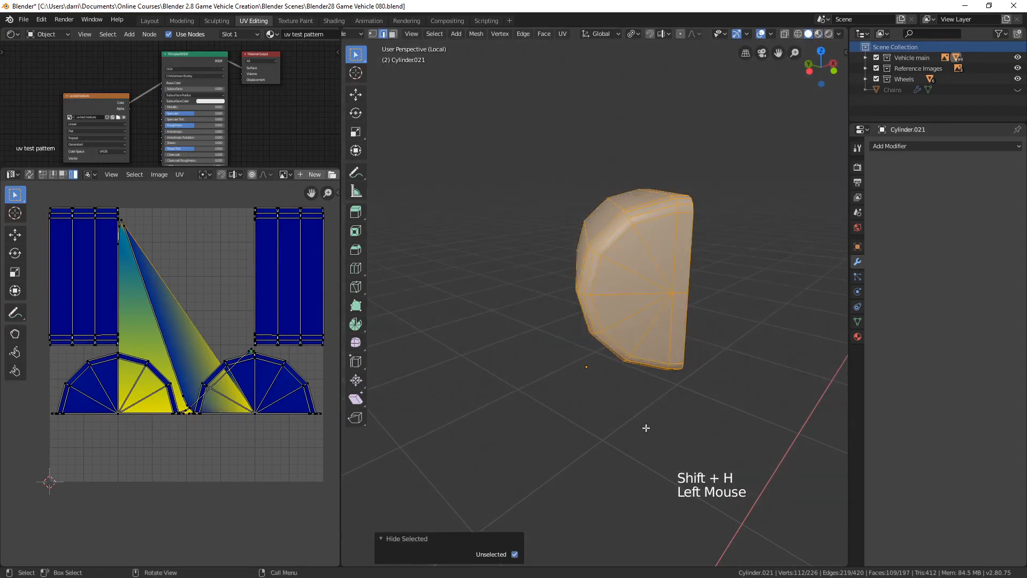
- Mark the edge loop around the recessed front panel of the lamp head as a seam
{"action": "key", "text": "alt+a"}
{"action": "middle_click_drag", "start_coordinate": [663, 395], "coordinate": [589, 399]}
{"action": "scroll", "coordinate": [601, 403], "scroll_direction": "up", "scroll_amount": 2}
{"action": "key", "text": "3"}
{"action": "key", "text": "2"}
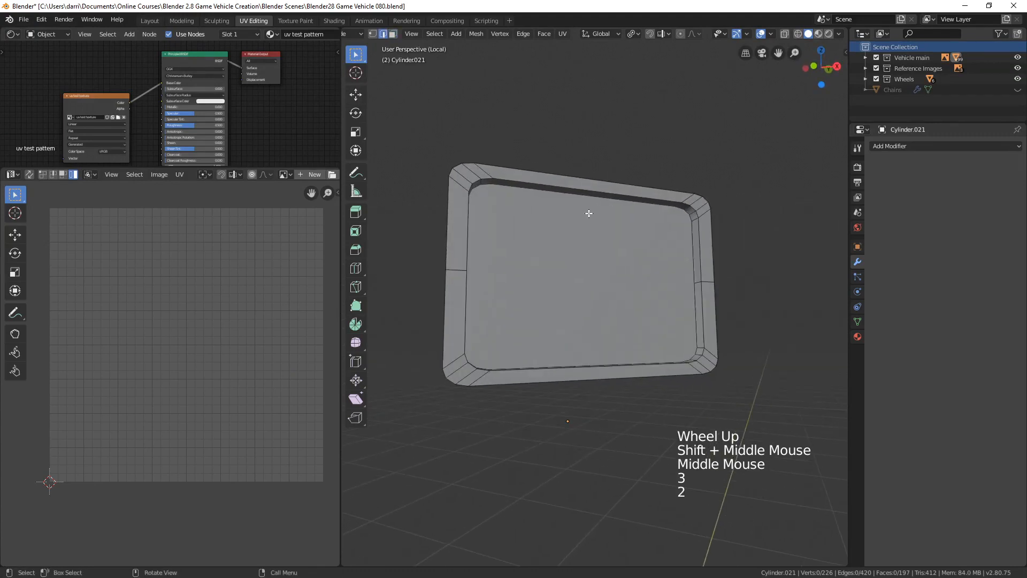
{"action": "left_click", "coordinate": [577, 195], "text": "alt"}
{"action": "middle_click_drag", "start_coordinate": [654, 252], "coordinate": [663, 291]}
{"action": "key", "text": "ctrl+e"}
{"action": "left_click", "coordinate": [647, 289]}
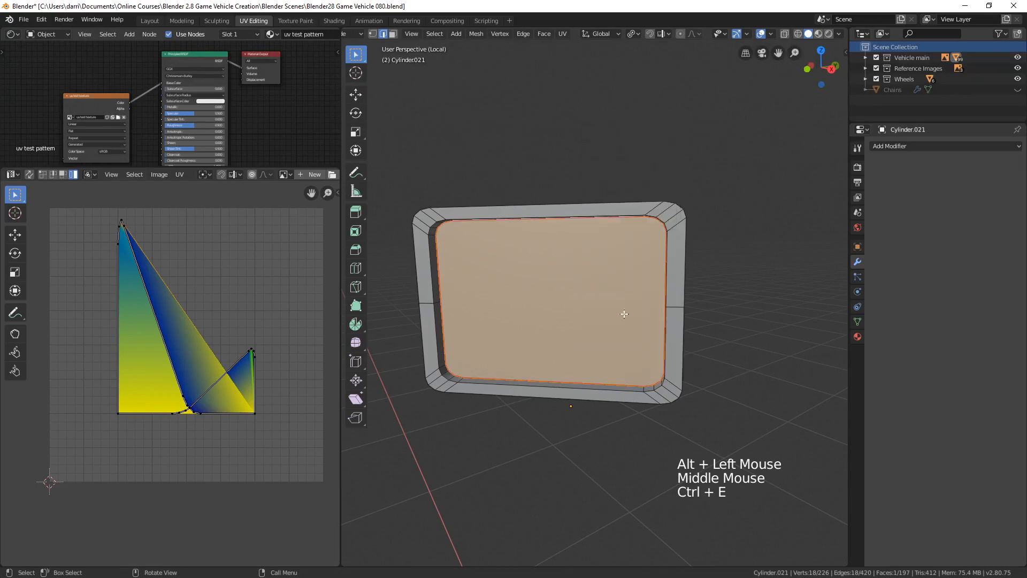
{"action": "key", "text": "alt+a"}
- Mark the edge loop running around the lamp head's casing just behind the front frame as a seam
{"action": "middle_click_drag", "start_coordinate": [467, 312], "coordinate": [561, 335]}
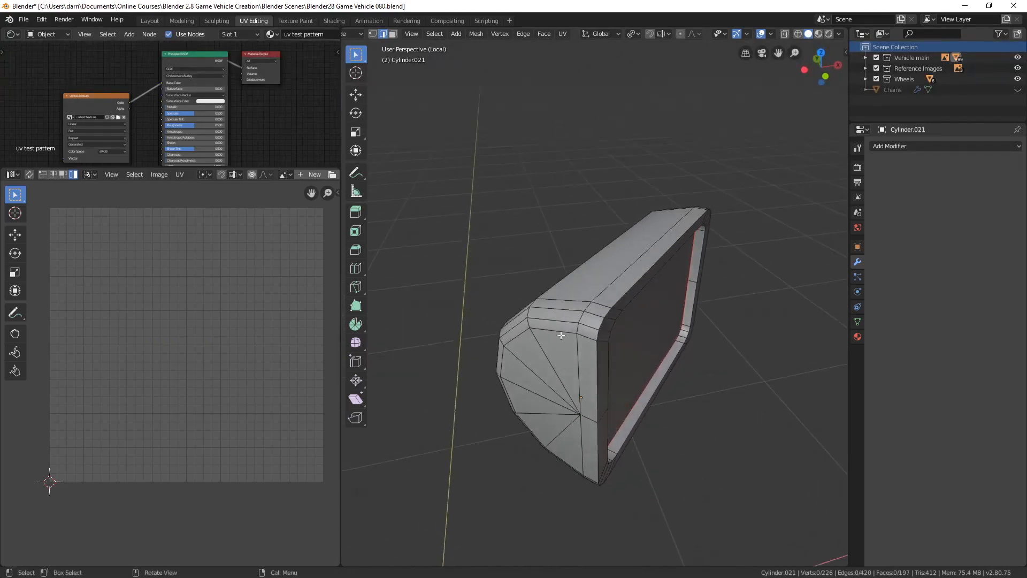
{"action": "left_click", "coordinate": [610, 285], "text": "alt"}
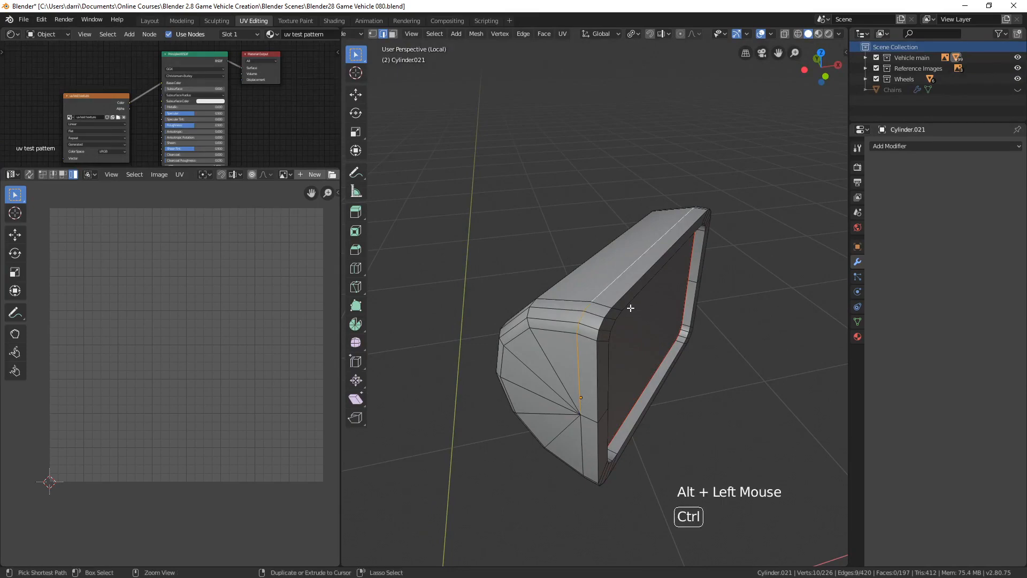
{"action": "middle_click_drag", "start_coordinate": [633, 378], "coordinate": [635, 291]}
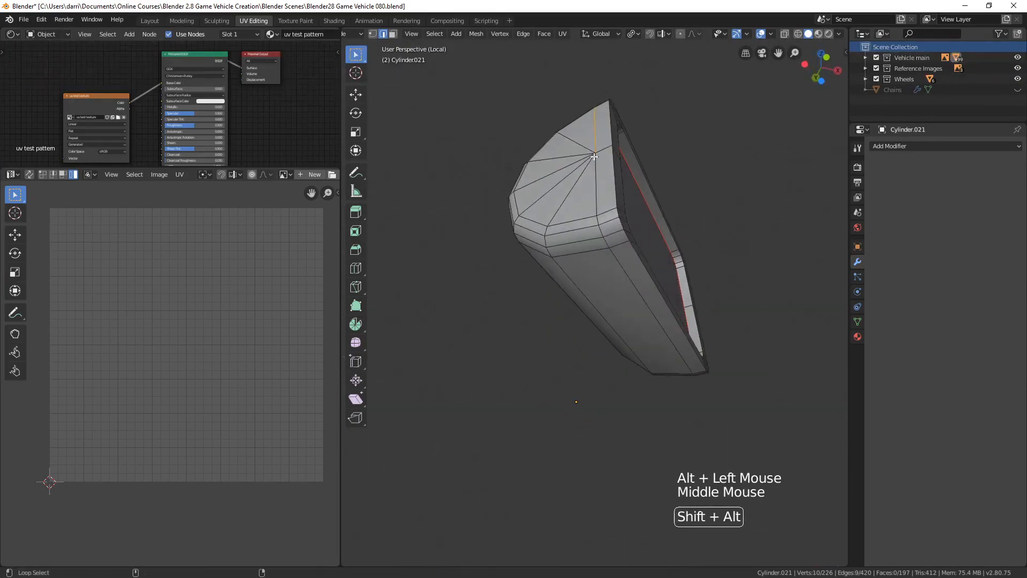
{"action": "left_click", "coordinate": [600, 181], "text": "alt+shift"}
{"action": "key", "text": "ctrl+e"}
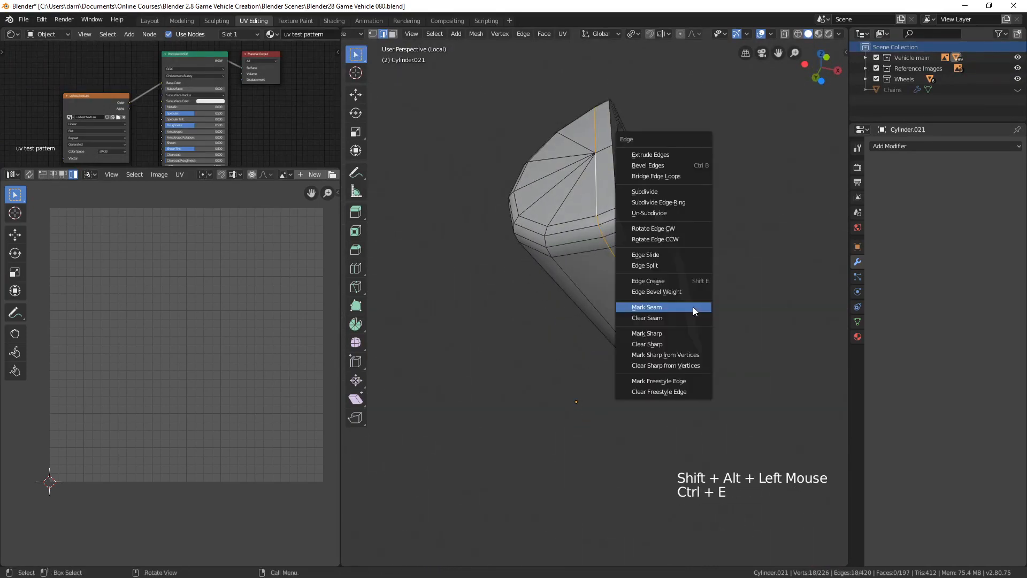
{"action": "left_click", "coordinate": [692, 307]}
{"action": "key", "text": "alt+a"}
- Select the whole linked lamp head and unwrap it
{"action": "middle_click_drag", "start_coordinate": [691, 308], "coordinate": [652, 343]}
{"action": "scroll", "coordinate": [610, 338], "scroll_direction": "up", "scroll_amount": 1}
{"action": "scroll", "coordinate": [591, 333], "scroll_direction": "down", "scroll_amount": 1}
{"action": "key", "text": "l"}
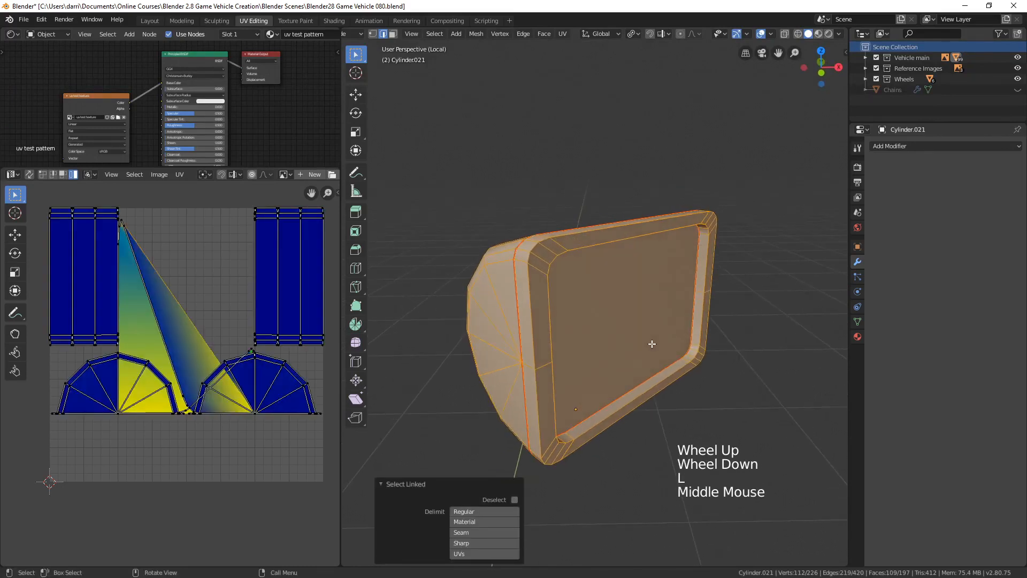
{"action": "key", "text": "u"}
{"action": "left_click", "coordinate": [646, 345]}
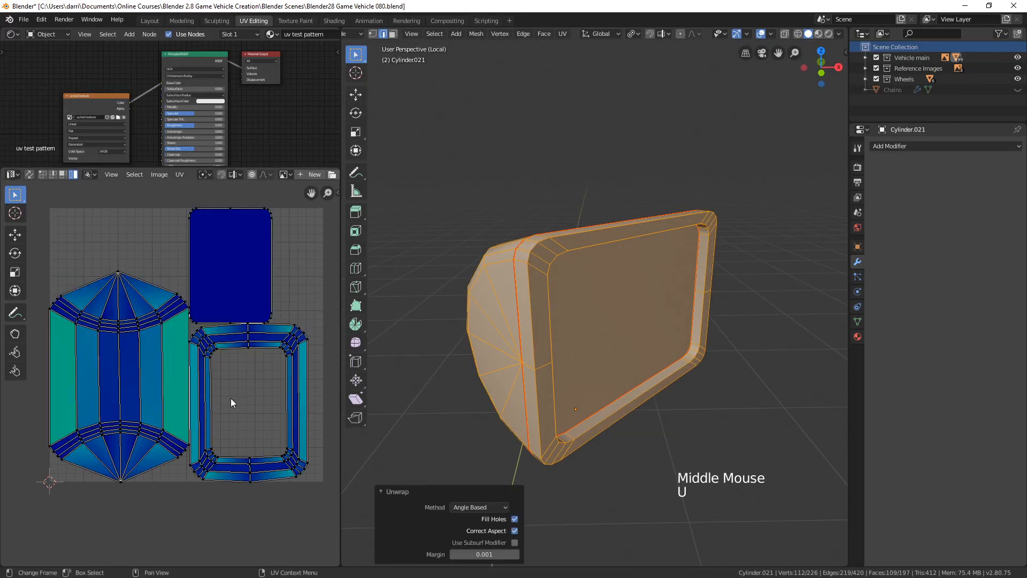
- Mark the middle horizontal edge on each half-round side of the lamp head as a seam
{"action": "middle_click_drag", "start_coordinate": [533, 394], "coordinate": [665, 350]}
{"action": "left_click", "coordinate": [677, 333]}
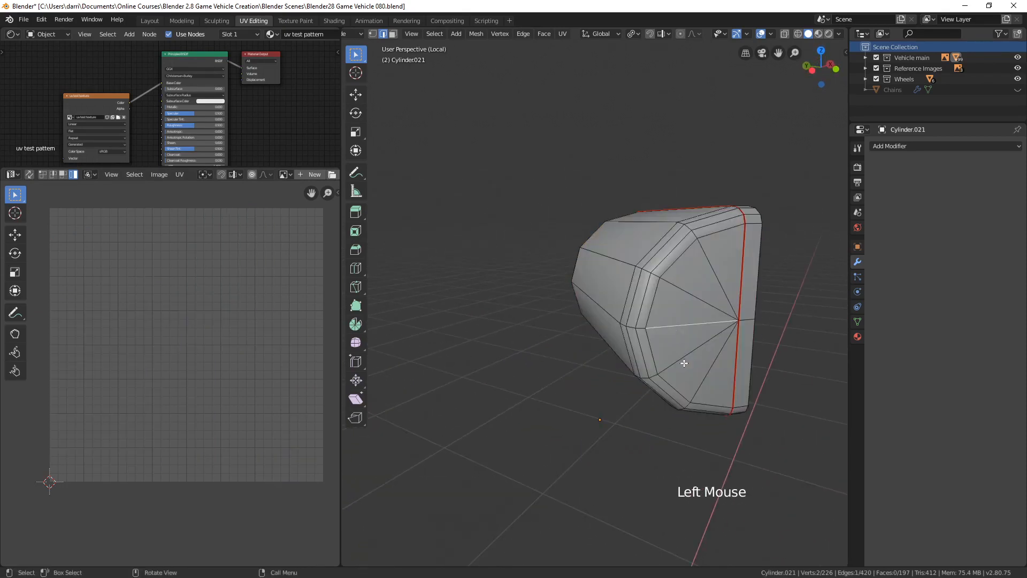
{"action": "key", "text": "ctrl+e"}
{"action": "left_click", "coordinate": [682, 364]}
{"action": "middle_click_drag", "start_coordinate": [683, 363], "coordinate": [647, 333]}
{"action": "left_click", "coordinate": [541, 299]}
{"action": "key", "text": "ctrl+e"}
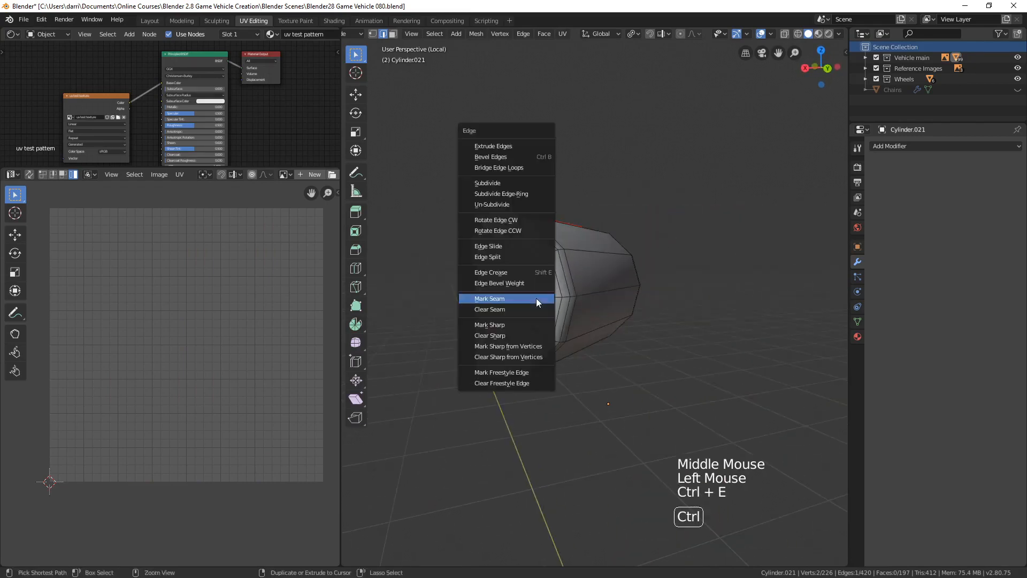
{"action": "left_click", "coordinate": [537, 297]}
- Select the whole linked lamp head and unwrap it with the split side panels
{"action": "middle_click_drag", "start_coordinate": [536, 297], "coordinate": [525, 358]}
{"action": "key", "text": "l"}
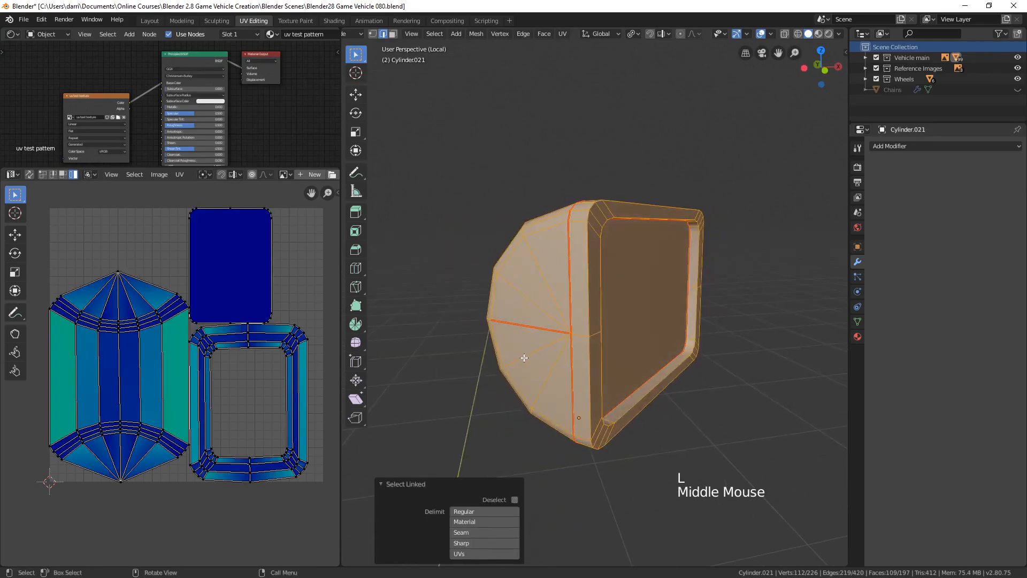
{"action": "key", "text": "u"}
{"action": "left_click", "coordinate": [525, 357]}
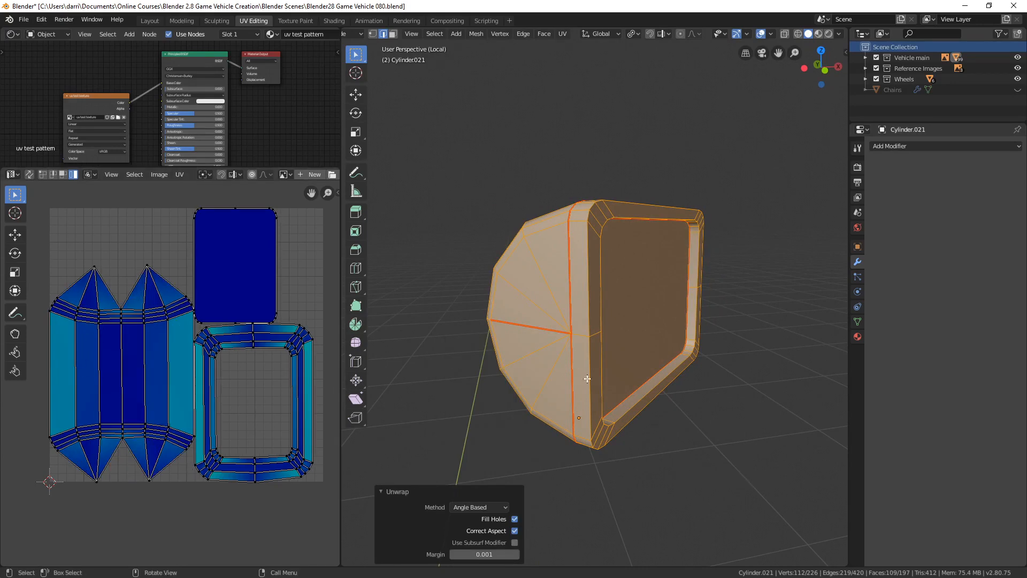
{"action": "middle_click_drag", "start_coordinate": [572, 408], "coordinate": [541, 375]}
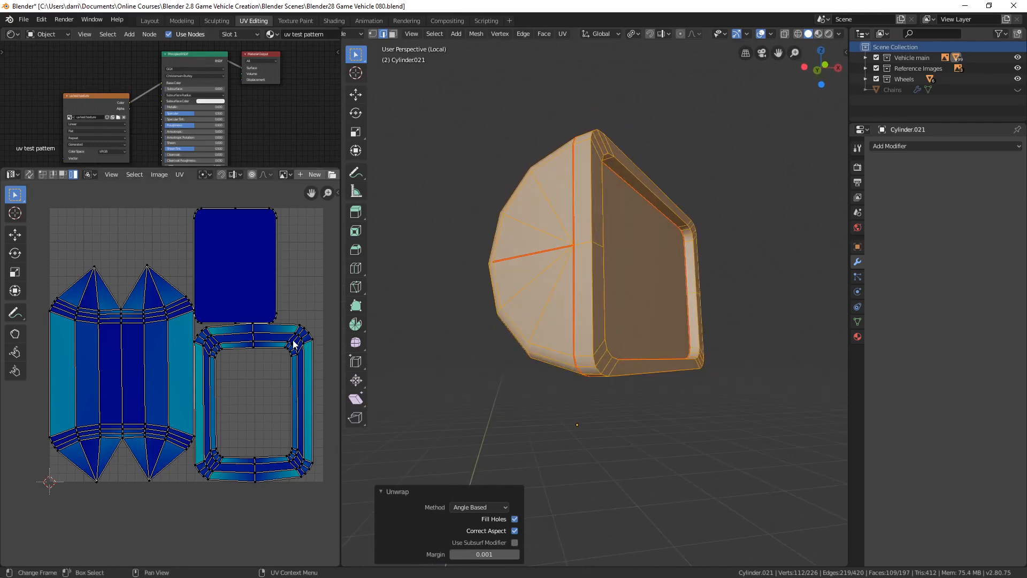
- Mark the two edges crossing the upper-left corner of the lamp head's front frame as a seam
{"action": "middle_click_drag", "start_coordinate": [567, 337], "coordinate": [606, 341]}
{"action": "scroll", "coordinate": [569, 358], "scroll_direction": "up", "scroll_amount": 3}
{"action": "left_click", "coordinate": [500, 222]}
{"action": "left_click", "coordinate": [428, 205], "text": "shift"}
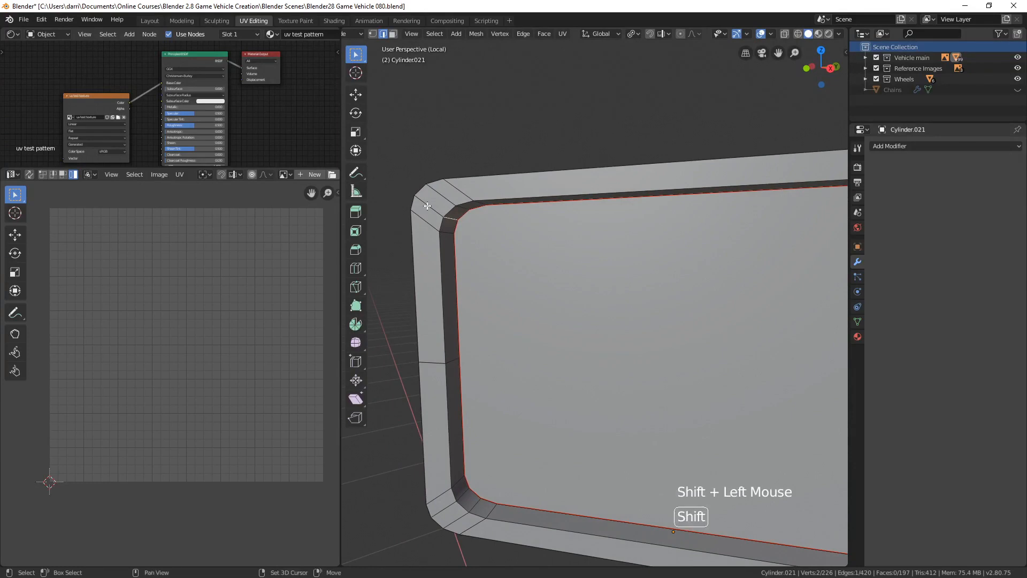
{"action": "key", "text": "ctrl+e"}
{"action": "left_click", "coordinate": [531, 265]}
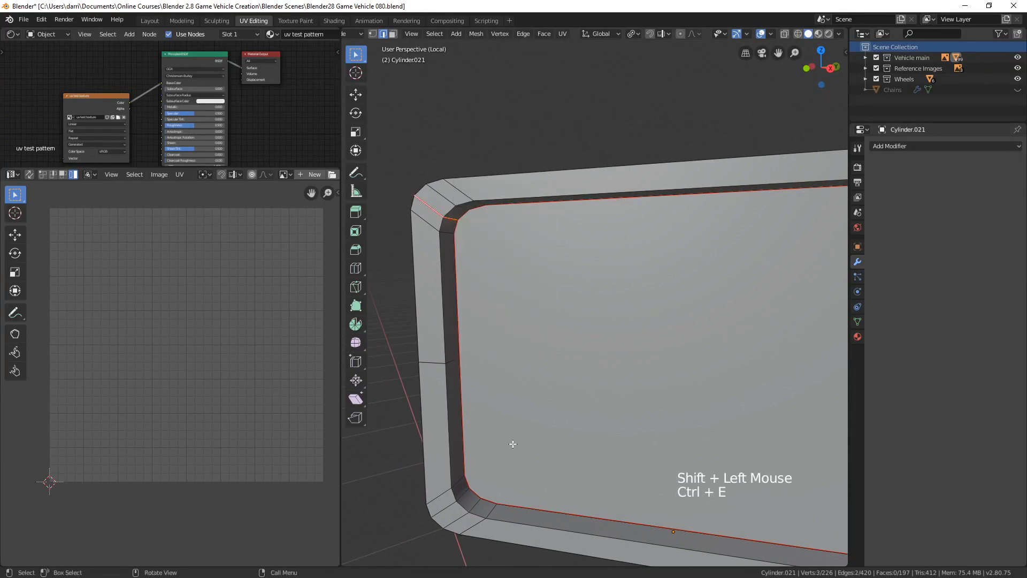
- Mark the two edges crossing the front frame's lower-left corner as a seam
{"action": "left_click", "coordinate": [460, 498]}
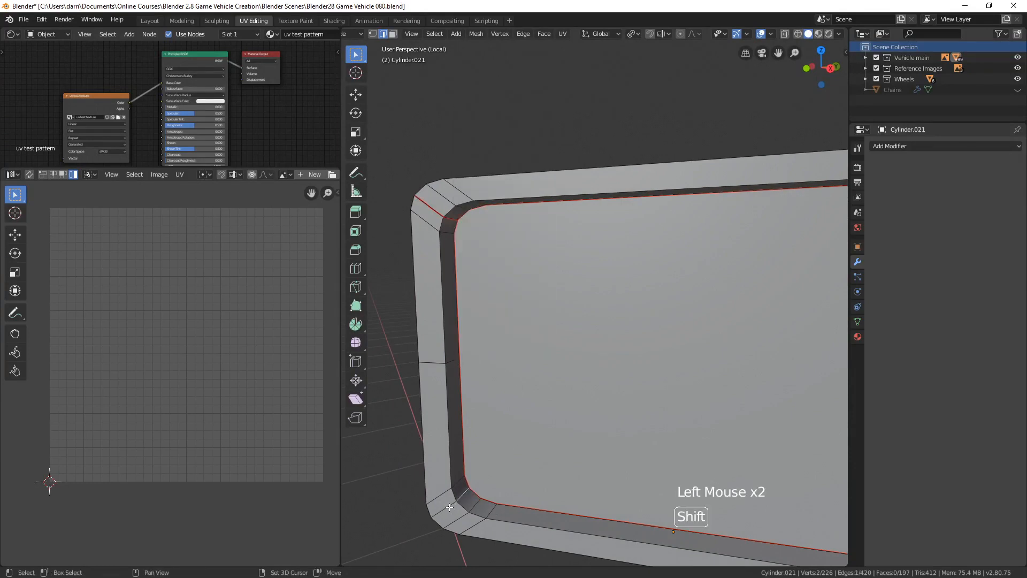
{"action": "left_click", "coordinate": [449, 507], "text": "shift"}
{"action": "key", "text": "ctrl+e"}
{"action": "left_click", "coordinate": [454, 506]}
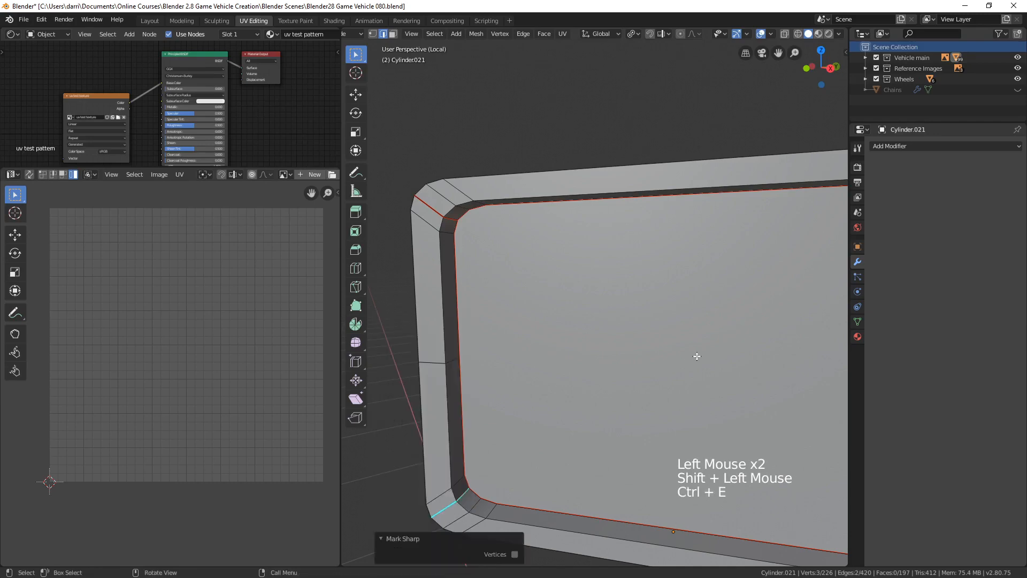
{"action": "key", "text": "ctrl+z"}
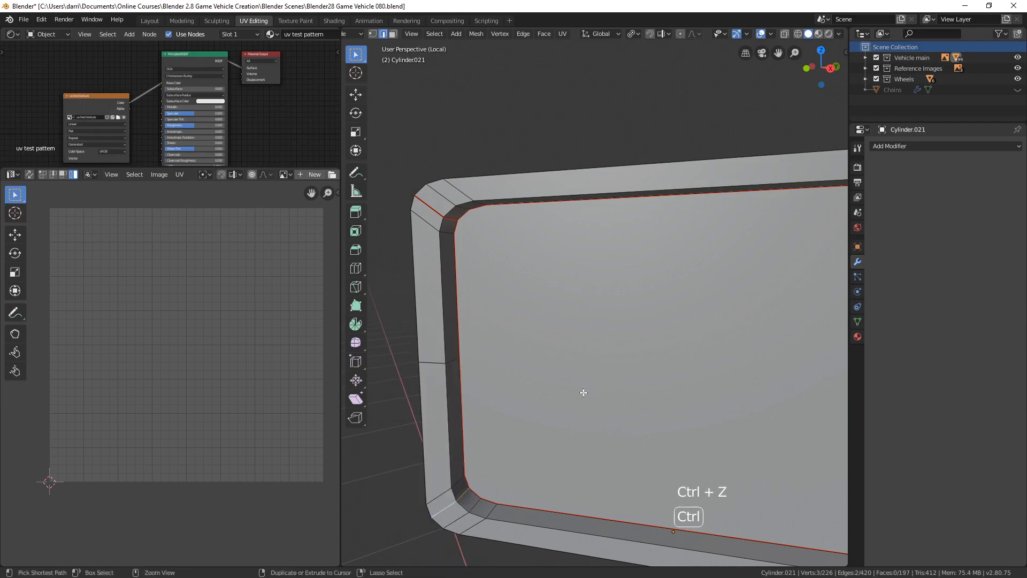
{"action": "key", "text": "ctrl+e"}
{"action": "left_click", "coordinate": [547, 362]}
- Mark the diagonal edges crossing the front frame's upper-right and lower-right corners as seams
{"action": "middle_click_drag", "start_coordinate": [596, 363], "coordinate": [613, 212], "text": "shift"}
{"action": "middle_click_drag", "start_coordinate": [592, 175], "coordinate": [667, 169]}
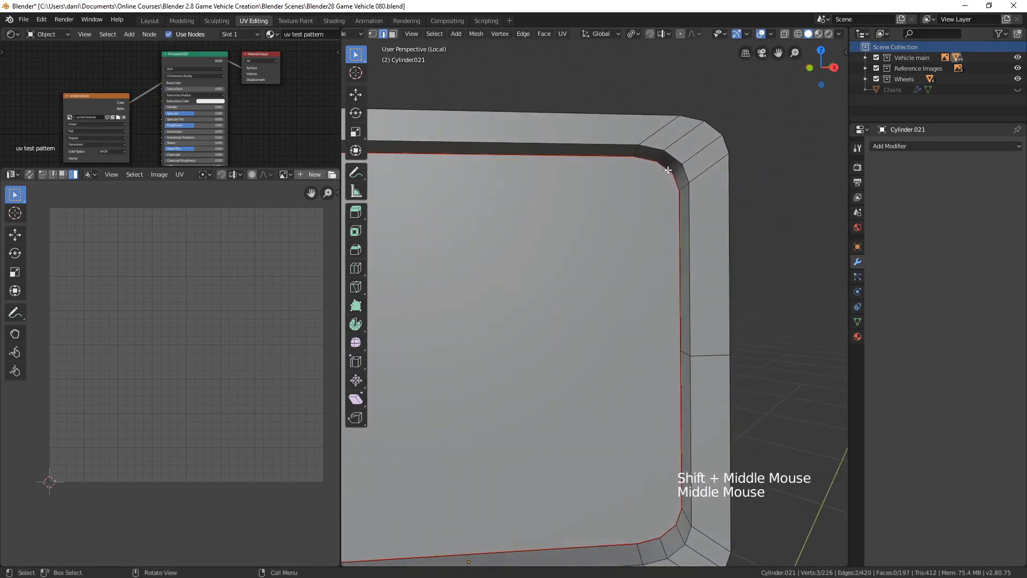
{"action": "left_click", "coordinate": [673, 168]}
{"action": "left_click", "coordinate": [700, 152], "text": "shift"}
{"action": "key", "text": "ctrl+e"}
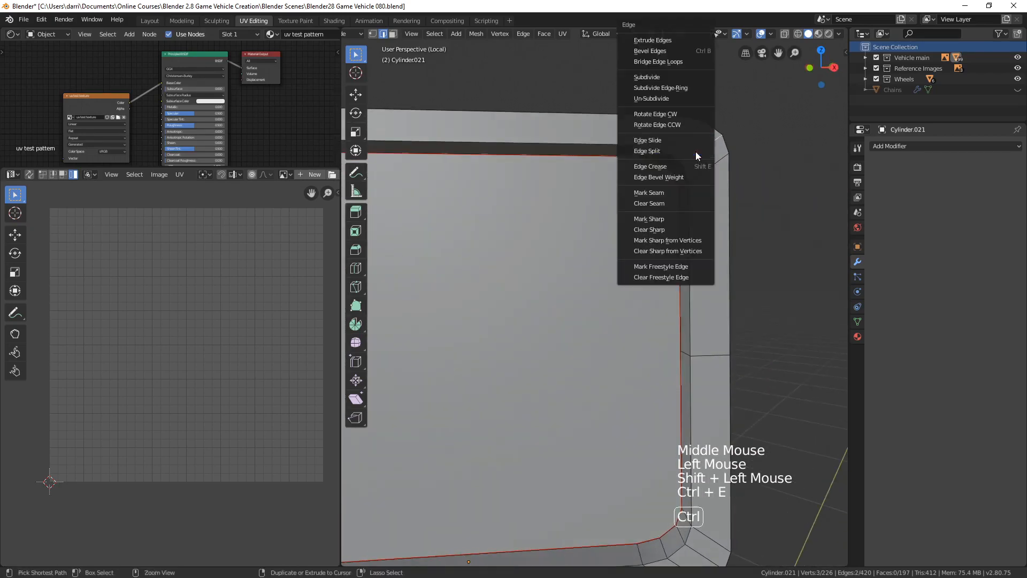
{"action": "left_click", "coordinate": [655, 195]}
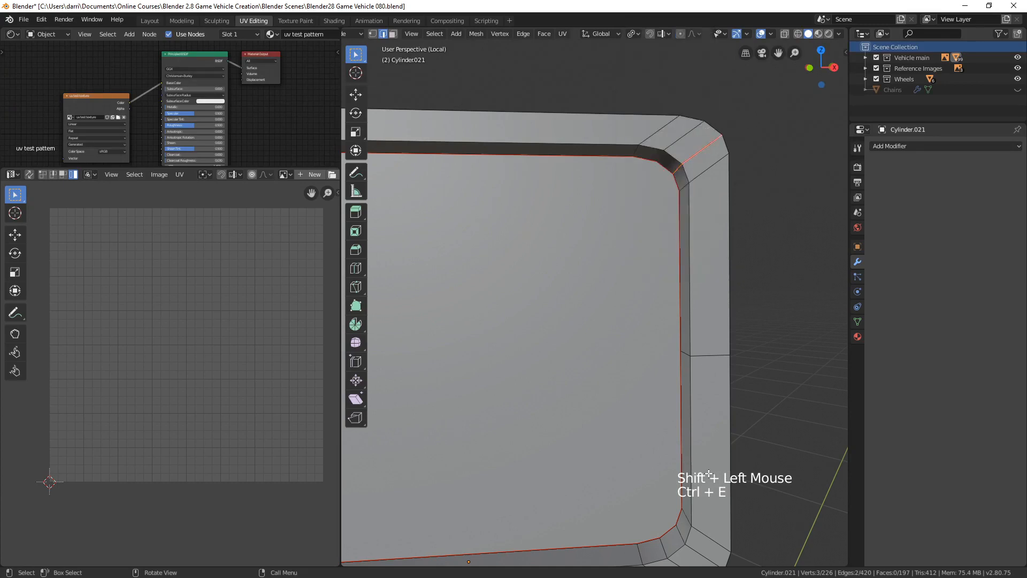
{"action": "left_click", "coordinate": [681, 538]}
{"action": "left_click", "coordinate": [703, 554], "text": "shift"}
{"action": "key", "text": "ctrl+e"}
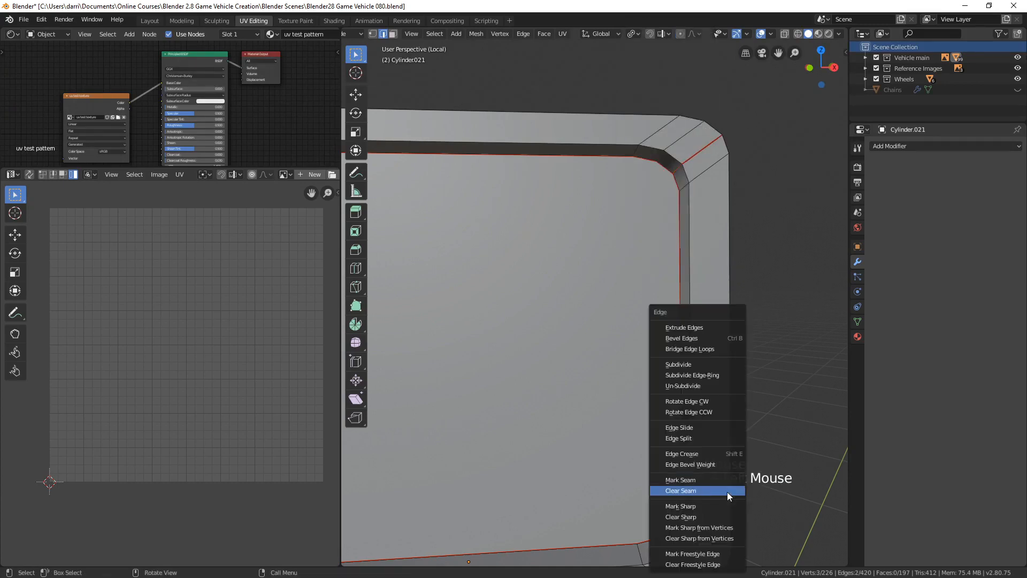
{"action": "left_click", "coordinate": [709, 478]}
- Select all of the lamp head and unwrap it with the new frame corner seams
{"action": "key", "text": "alt+a"}
{"action": "scroll", "coordinate": [697, 474], "scroll_direction": "down", "scroll_amount": 4}
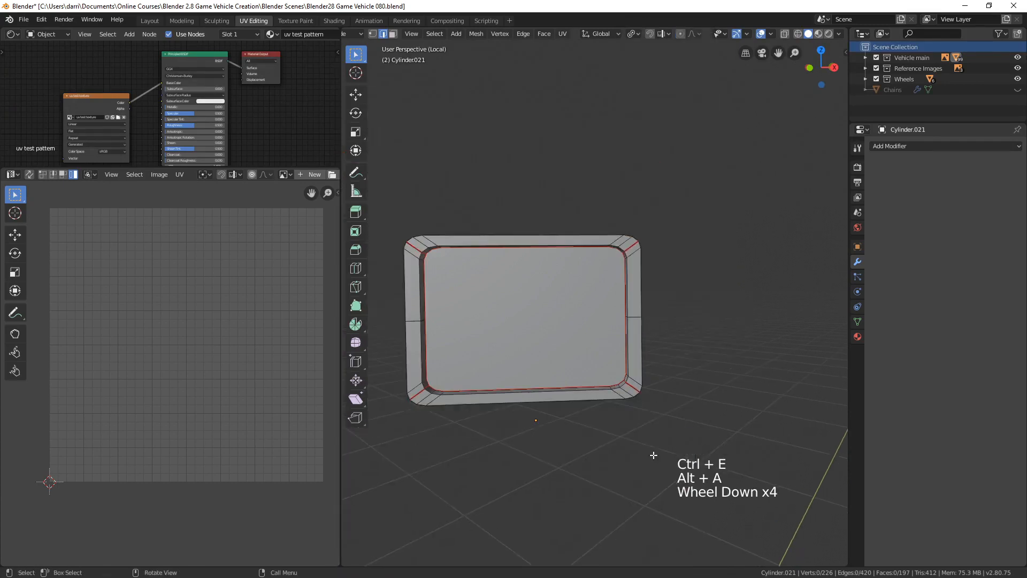
{"action": "middle_click_drag", "start_coordinate": [649, 455], "coordinate": [673, 452]}
{"action": "key", "text": "a"}
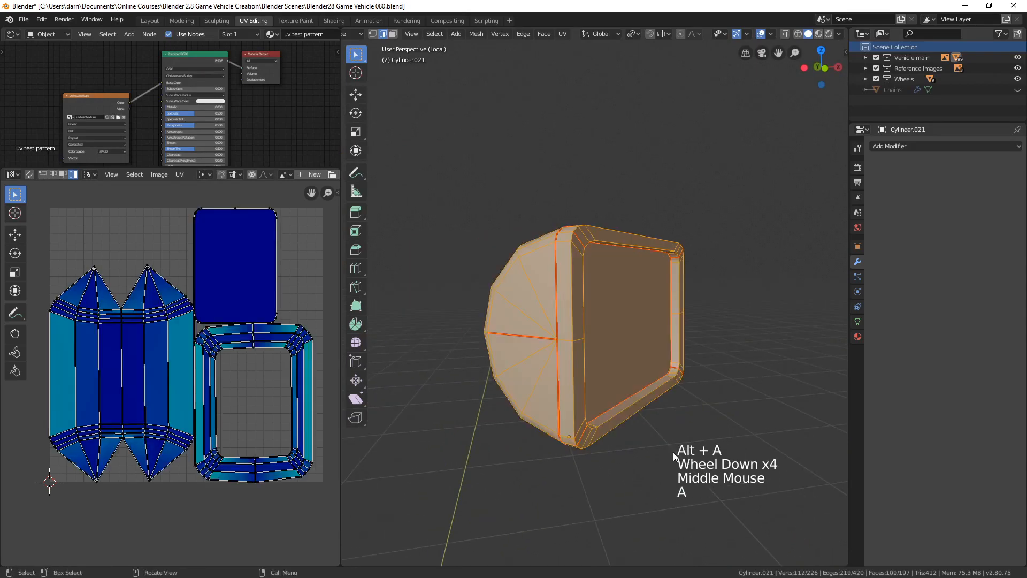
{"action": "key", "text": "u"}
{"action": "left_click", "coordinate": [631, 411]}
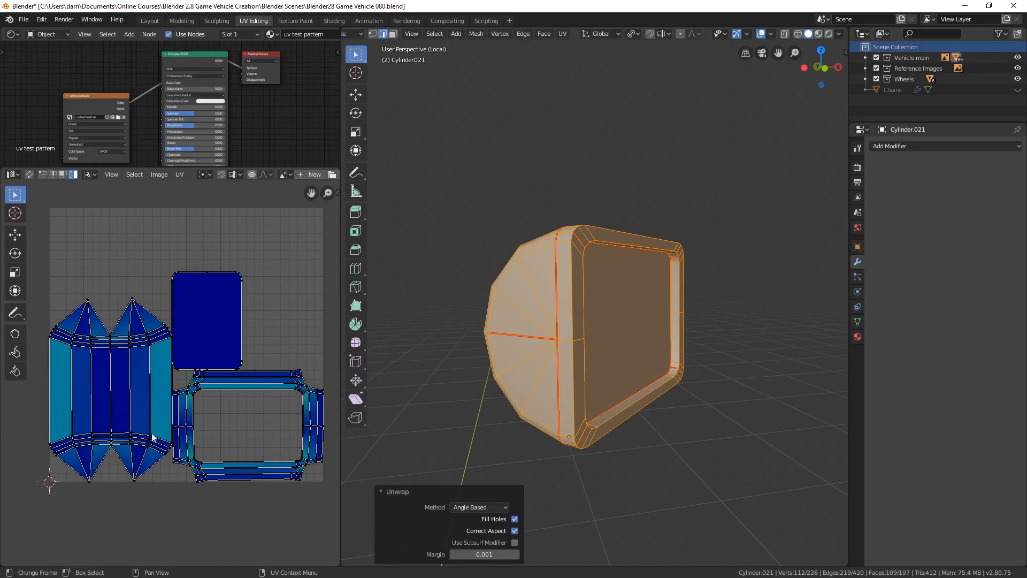
- Show the lamp with its test pattern in Material Preview and examine the pattern for distortion from several sides
{"action": "left_click", "coordinate": [819, 34]}
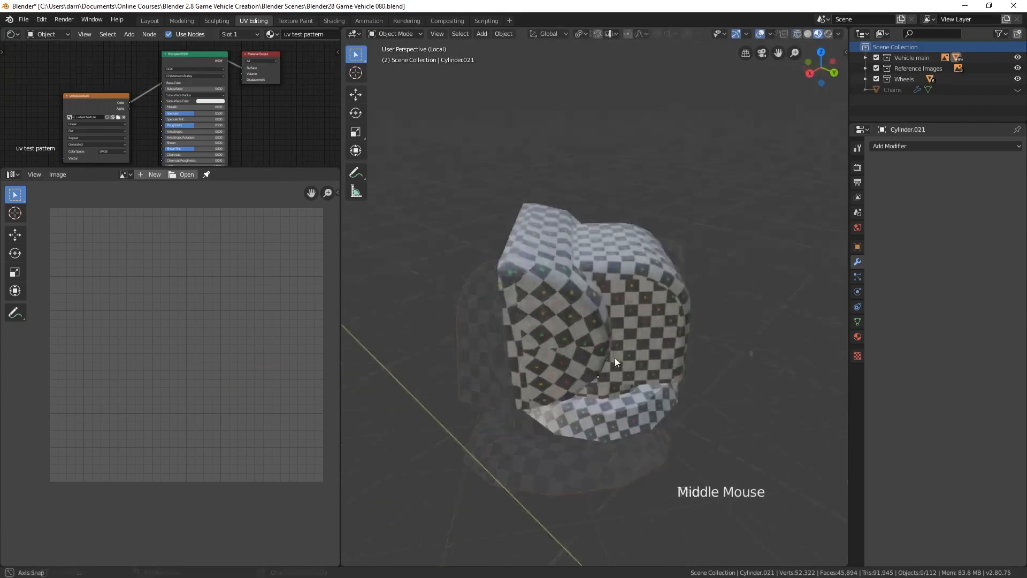
{"action": "middle_click_drag", "start_coordinate": [614, 360], "coordinate": [542, 335]}
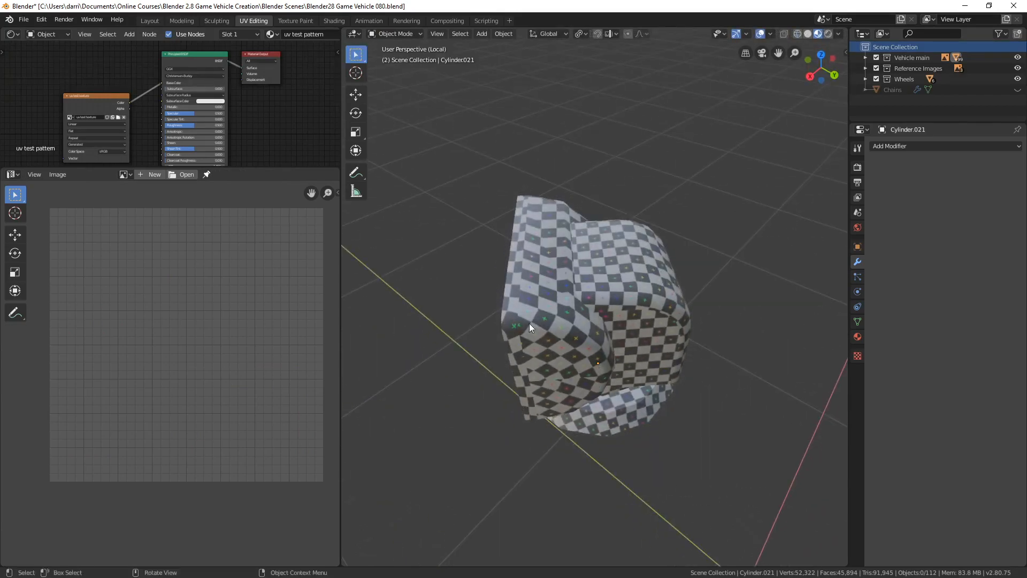
{"action": "middle_click_drag", "start_coordinate": [529, 323], "coordinate": [673, 331]}
{"action": "left_click", "coordinate": [660, 325]}
- Clear the seam from the middle horizontal edge on one half-round side of the lamp head in Edit Mode
{"action": "key", "text": "Tab"}
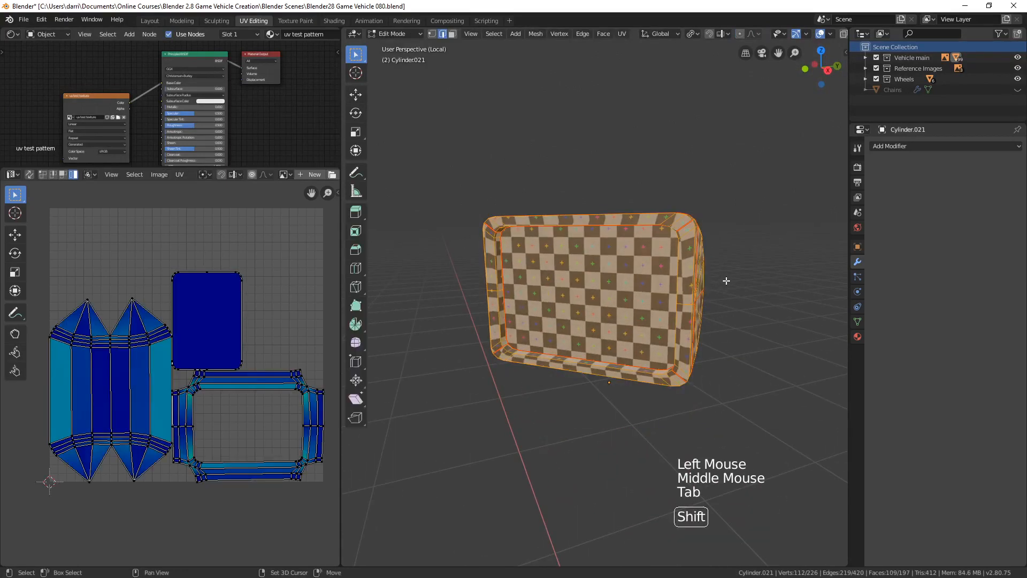
{"action": "middle_click_drag", "start_coordinate": [726, 281], "coordinate": [639, 292], "text": "shift"}
{"action": "scroll", "coordinate": [602, 288], "scroll_direction": "up", "scroll_amount": 2}
{"action": "left_click", "coordinate": [551, 321], "text": "shift"}
{"action": "middle_click_drag", "start_coordinate": [551, 321], "coordinate": [652, 313]}
{"action": "key", "text": "2"}
{"action": "left_click", "coordinate": [689, 332]}
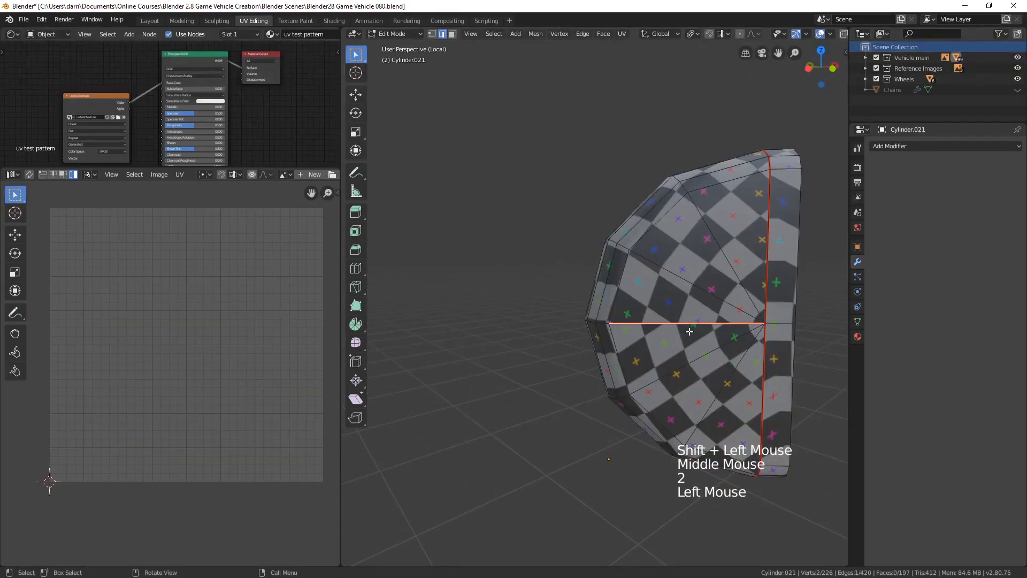
{"action": "key", "text": "ctrl+e"}
{"action": "left_click", "coordinate": [689, 336]}
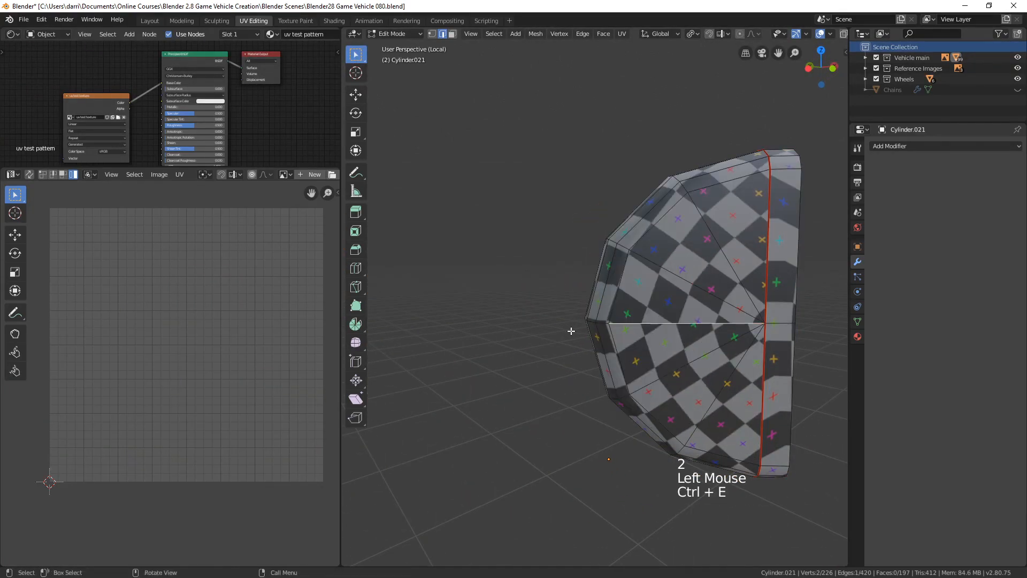
- Clear the seam from the matching middle edge on the opposite half-round side
{"action": "middle_click_drag", "start_coordinate": [571, 331], "coordinate": [792, 324]}
{"action": "left_click", "coordinate": [508, 298]}
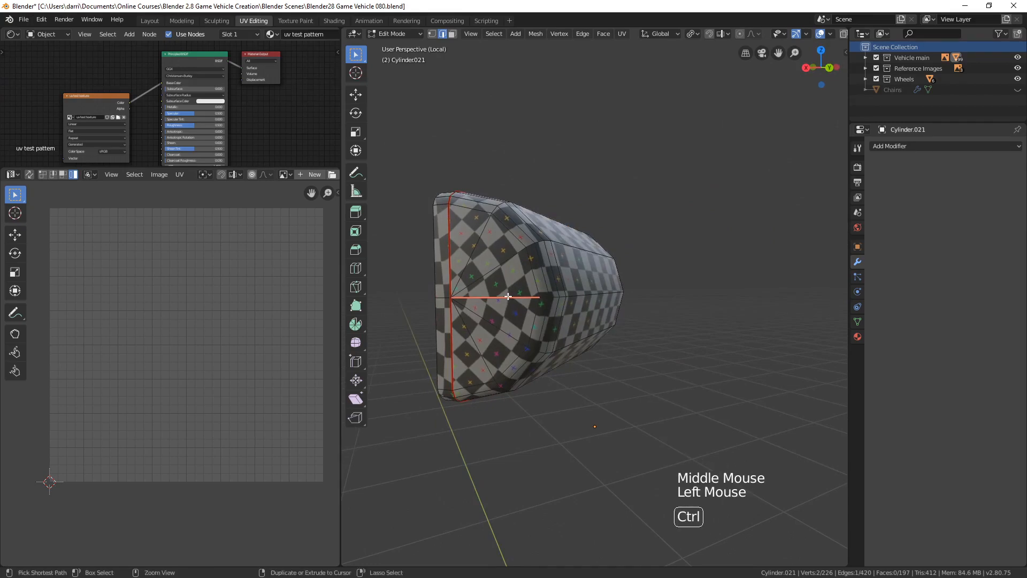
{"action": "key", "text": "ctrl+e"}
{"action": "left_click", "coordinate": [487, 297]}
- Try to mark the curved edge path around one half-round side panel of the lamp head as a seam
{"action": "middle_click_drag", "start_coordinate": [486, 297], "coordinate": [601, 300]}
{"action": "left_click", "coordinate": [469, 241]}
{"action": "middle_click_drag", "start_coordinate": [469, 241], "coordinate": [488, 360]}
{"action": "left_click", "coordinate": [550, 286], "text": "ctrl"}
{"action": "left_click", "coordinate": [489, 360], "text": "ctrl"}
{"action": "middle_click_drag", "start_coordinate": [611, 298], "coordinate": [600, 325]}
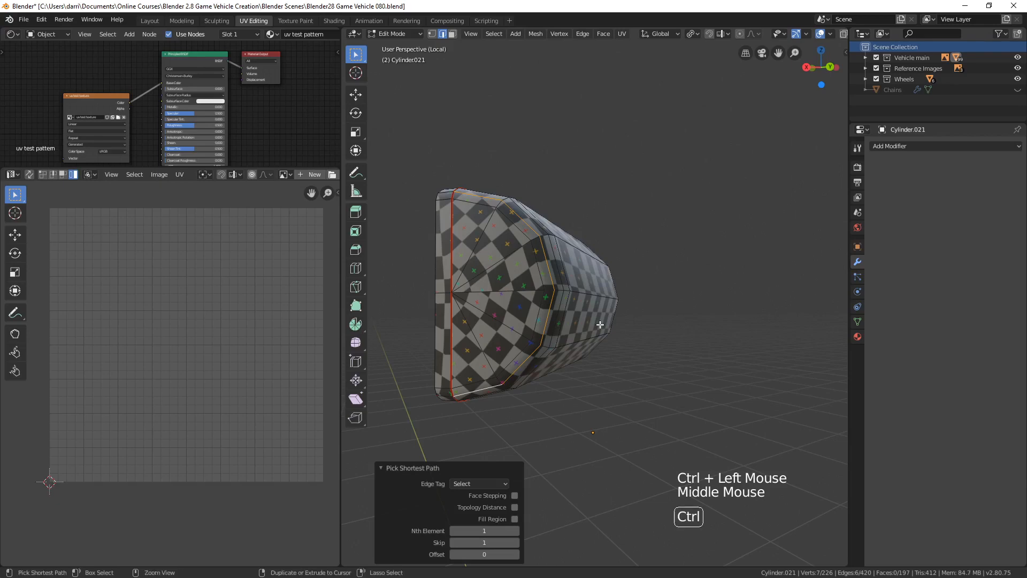
{"action": "key", "text": "ctrl+e"}
- Mark the curved edge path around the opposite half-round side panel as a seam
{"action": "middle_click_drag", "start_coordinate": [669, 308], "coordinate": [723, 234]}
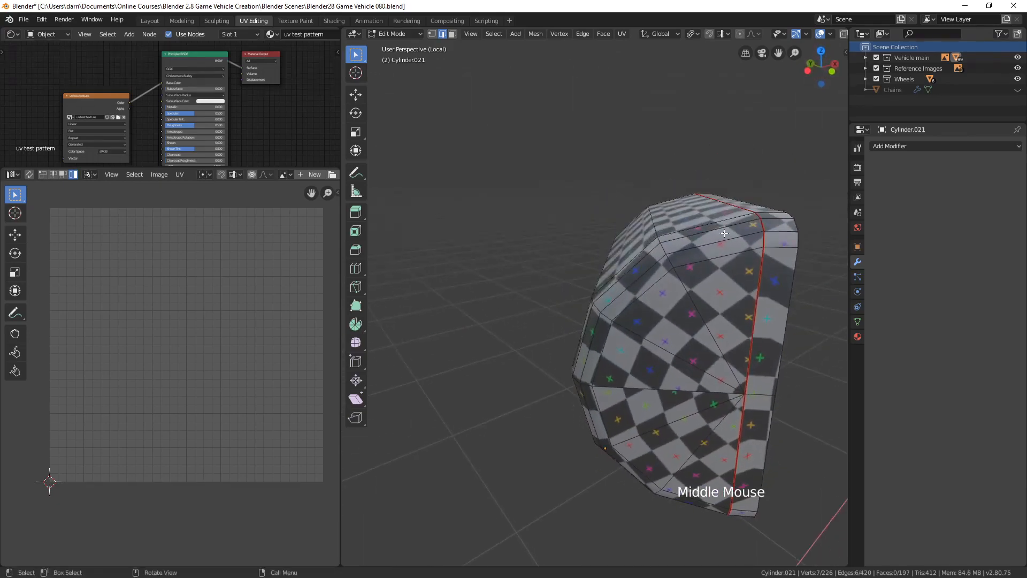
{"action": "left_click", "coordinate": [680, 275], "text": "shift"}
{"action": "middle_click_drag", "start_coordinate": [680, 275], "coordinate": [685, 241]}
{"action": "left_click", "coordinate": [686, 242], "text": "shift"}
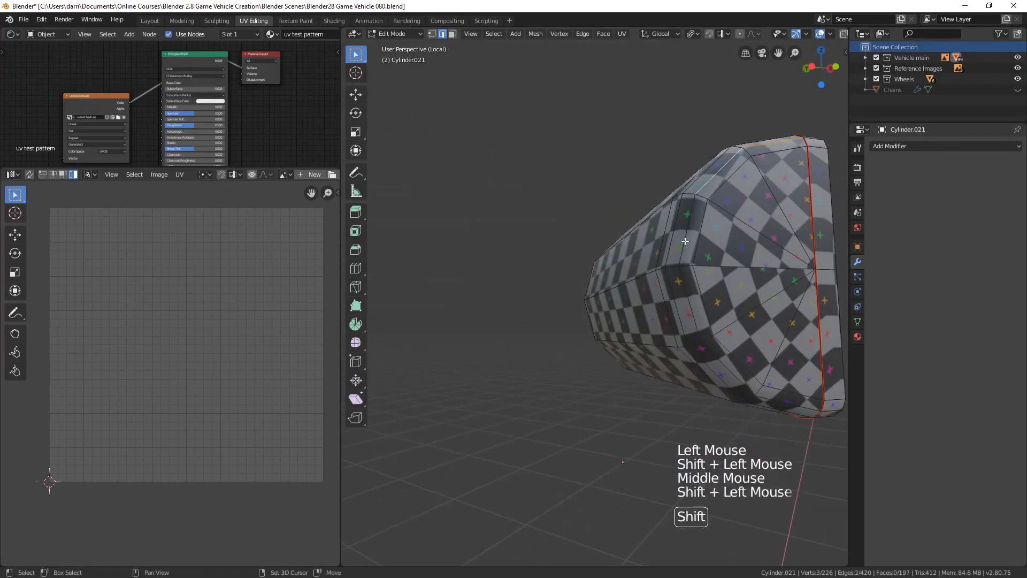
{"action": "left_click", "coordinate": [775, 395], "text": "ctrl"}
{"action": "key", "text": "ctrl+e"}
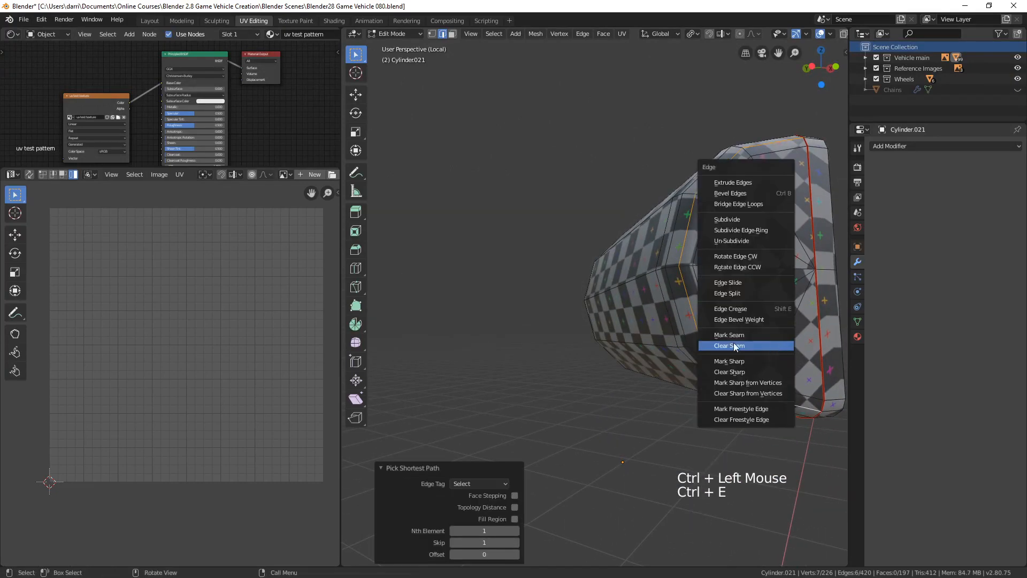
{"action": "left_click", "coordinate": [736, 345]}
- Select the linked lamp head and unwrap it with one side panel separated
{"action": "scroll", "coordinate": [729, 310], "scroll_direction": "down", "scroll_amount": 3}
{"action": "key", "text": "alt+a"}
{"action": "middle_click_drag", "start_coordinate": [729, 309], "coordinate": [647, 311]}
{"action": "key", "text": "l"}
{"action": "key", "text": "u"}
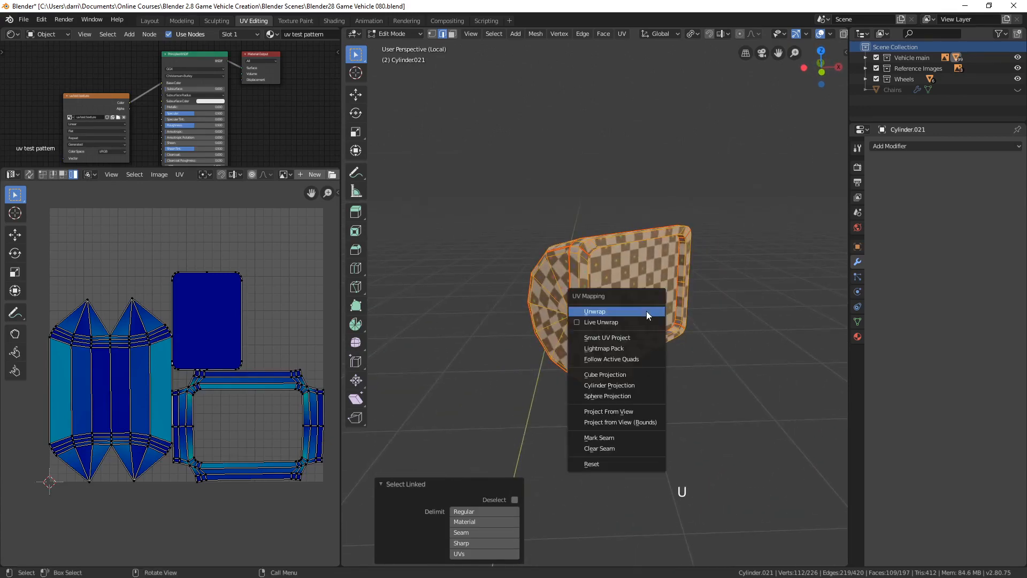
{"action": "left_click", "coordinate": [607, 311]}
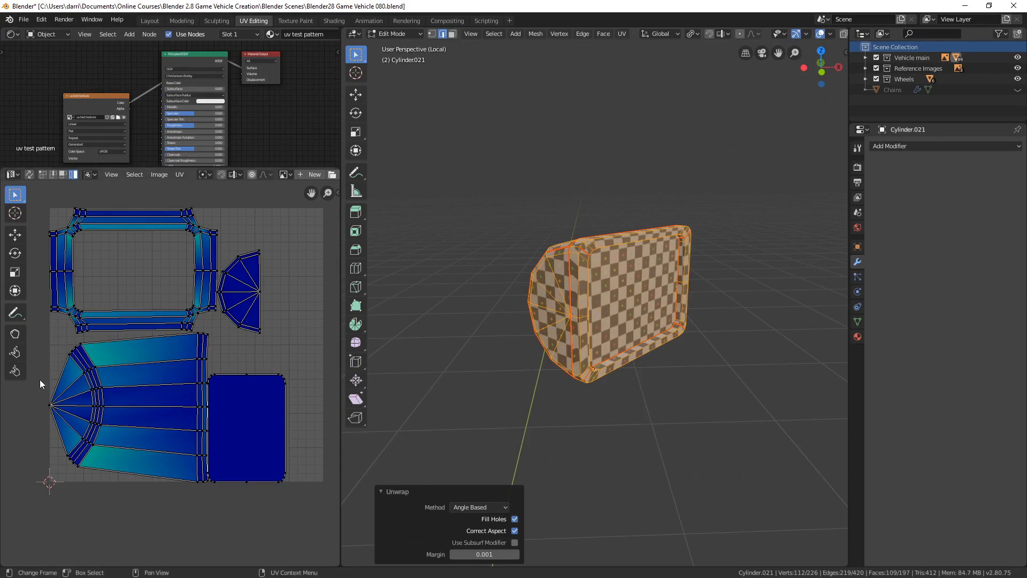
- Mark the curved edge path around the remaining half-round side panel as a seam
{"action": "scroll", "coordinate": [95, 379], "scroll_direction": "up", "scroll_amount": 2}
{"action": "middle_click_drag", "start_coordinate": [663, 342], "coordinate": [587, 248]}
{"action": "scroll", "coordinate": [711, 319], "scroll_direction": "up", "scroll_amount": 2}
{"action": "left_click", "coordinate": [586, 247]}
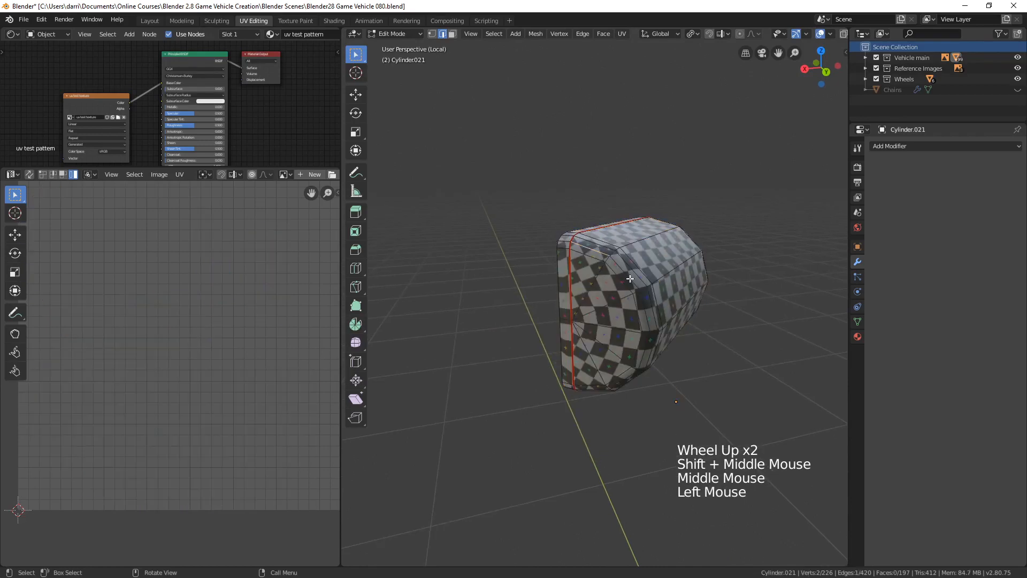
{"action": "left_click", "coordinate": [630, 279], "text": "shift"}
{"action": "left_click", "coordinate": [645, 305], "text": "ctrl"}
{"action": "middle_click_drag", "start_coordinate": [645, 305], "coordinate": [611, 360]}
{"action": "left_click", "coordinate": [595, 365], "text": "ctrl"}
{"action": "key", "text": "ctrl+e"}
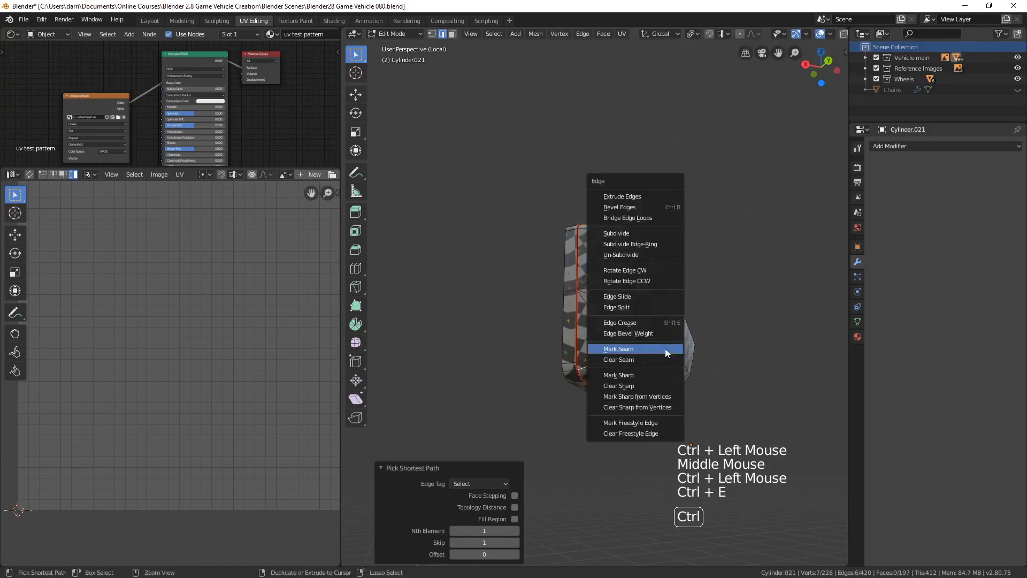
{"action": "left_click", "coordinate": [628, 349]}
- Select the linked lamp head and unwrap it with both side panels separated
{"action": "key", "text": "alt+a"}
{"action": "scroll", "coordinate": [628, 349], "scroll_direction": "down", "scroll_amount": 2}
{"action": "middle_click_drag", "start_coordinate": [627, 349], "coordinate": [572, 351]}
{"action": "key", "text": "l"}
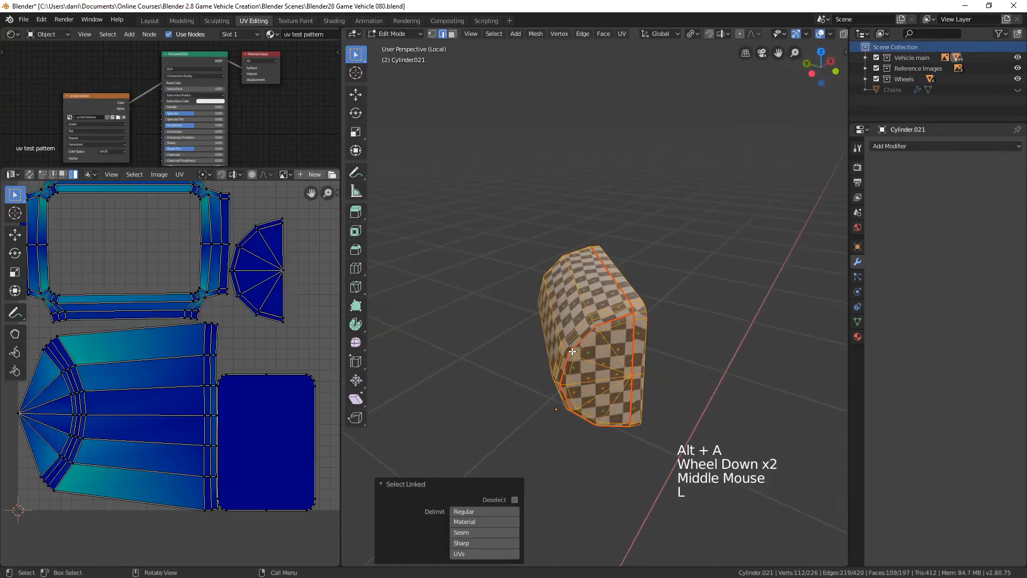
{"action": "key", "text": "u"}
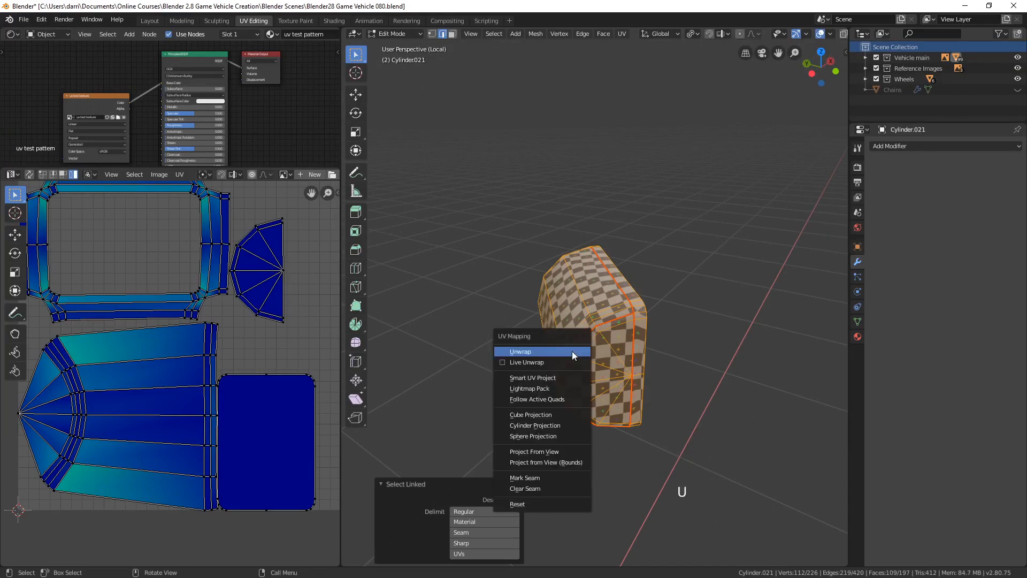
{"action": "left_click", "coordinate": [572, 351]}
{"action": "scroll", "coordinate": [297, 356], "scroll_direction": "down", "scroll_amount": 3}
{"action": "middle_click_drag", "start_coordinate": [297, 355], "coordinate": [280, 358], "text": "shift"}
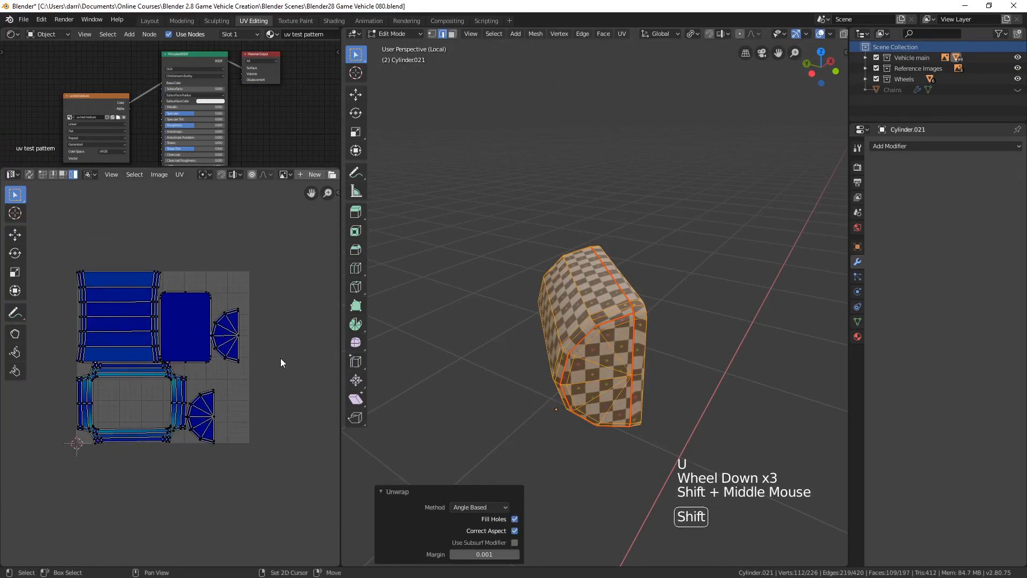
- Clear the mesh selection, return to Object Mode and select the textured lamp
{"action": "middle_click_drag", "start_coordinate": [621, 359], "coordinate": [605, 338]}
{"action": "key", "text": "alt+a"}
{"action": "key", "text": "Tab"}
{"action": "key", "text": "alt+a"}
{"action": "left_click", "coordinate": [604, 338]}
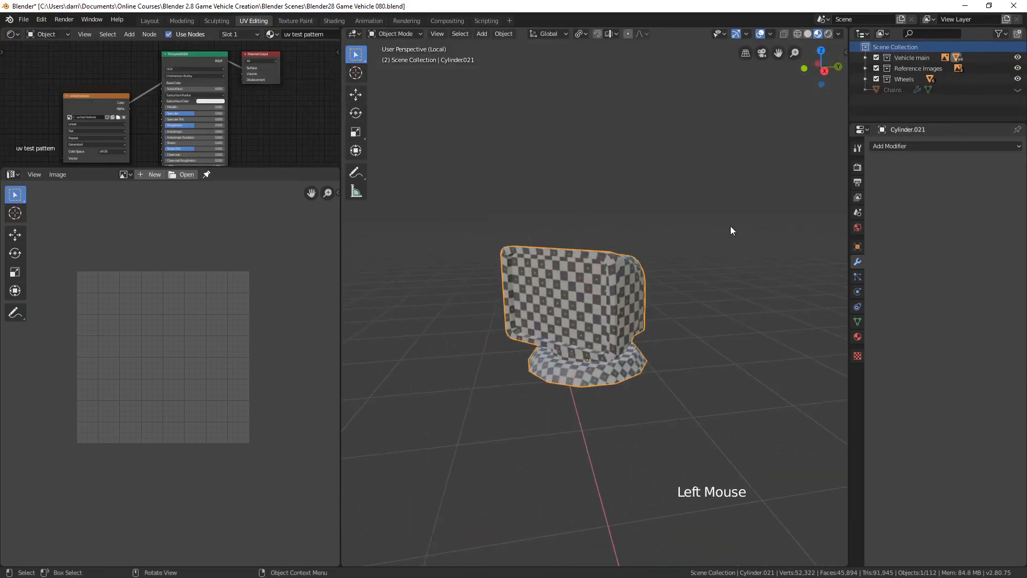
- Exit the lamp's local view and show the whole vehicle in solid shading
{"action": "key", "text": "KP_Divide"}
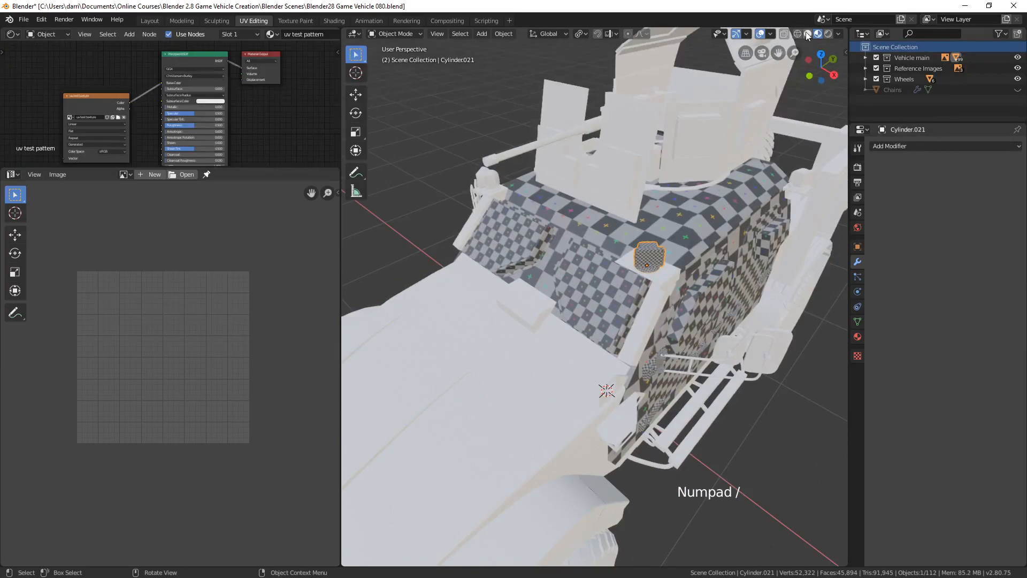
{"action": "left_click", "coordinate": [807, 33]}
{"action": "mouse_move", "coordinate": [627, 308]}
{"action": "middle_mouse_down", "text": "shift"}
{"action": "mouse_move", "coordinate": [611, 322]}
{"action": "mouse_move", "coordinate": [631, 313]}
{"action": "middle_mouse_up", "text": "shift"}
{"action": "middle_click_drag", "start_coordinate": [519, 259], "coordinate": [602, 288], "text": "shift"}
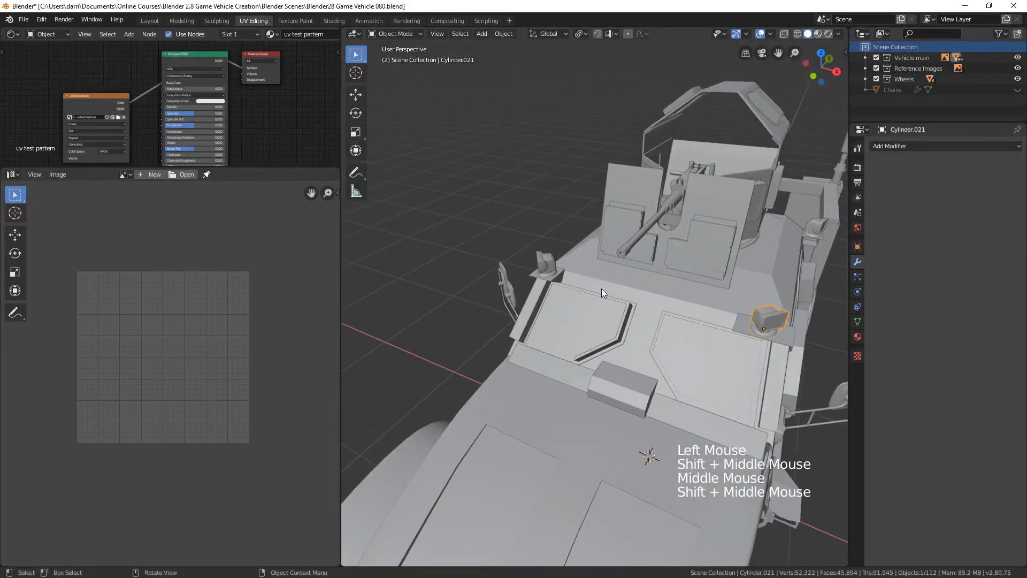
- Snap the 3D cursor to the old lamp at the opposite windscreen corner and delete that lamp
{"action": "left_click", "coordinate": [547, 262]}
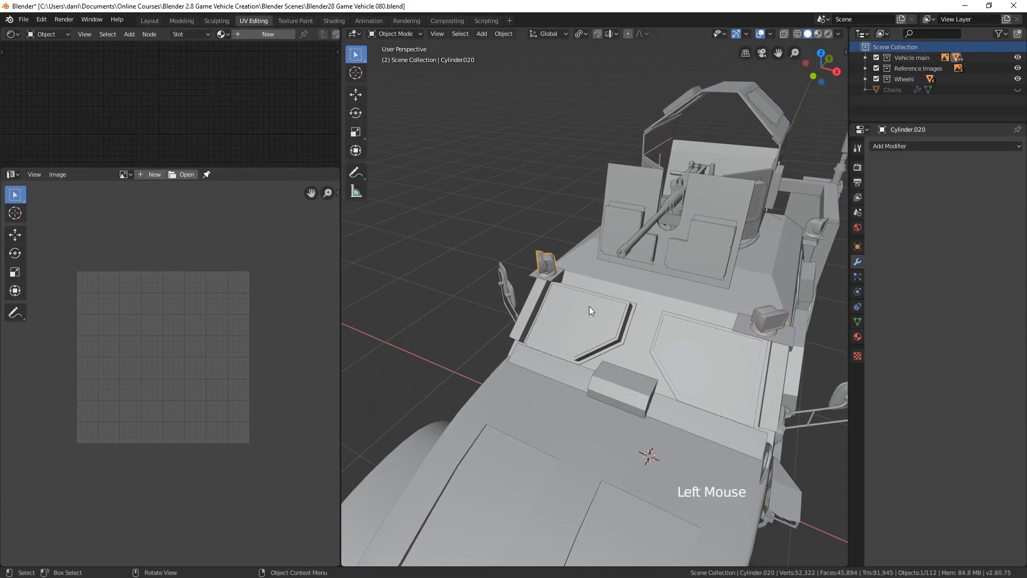
{"action": "key", "text": "shift+s"}
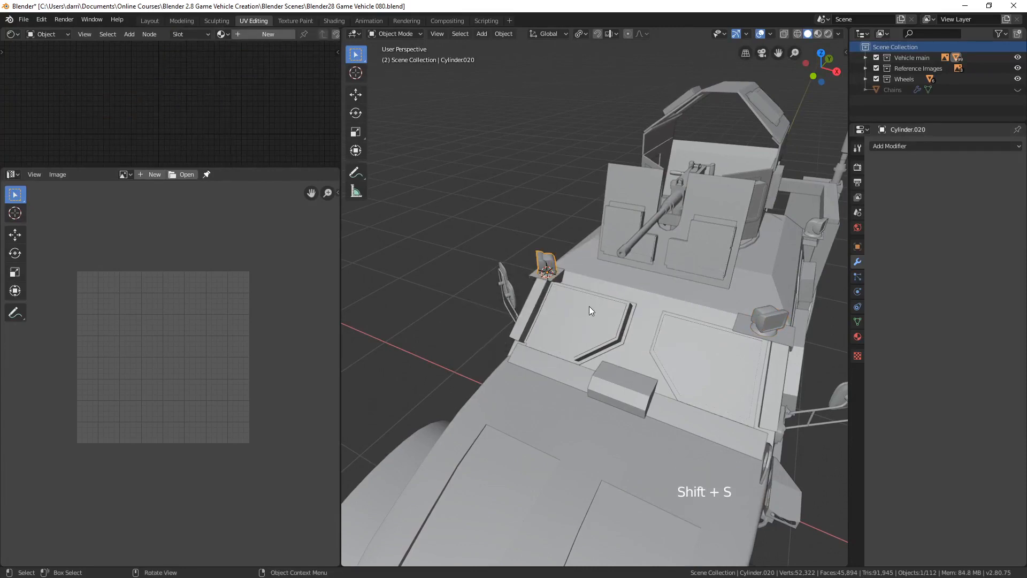
{"action": "key", "text": "x"}
{"action": "left_click", "coordinate": [547, 262]}
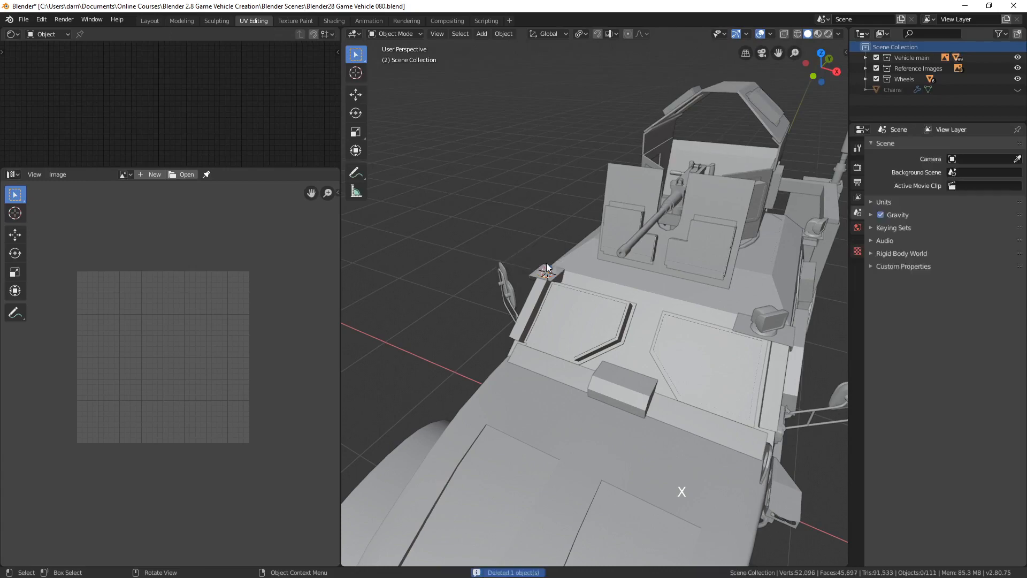
- Duplicate the unwrapped front lamp and snap the copy to the 3D cursor at the opposite windscreen corner
{"action": "left_click", "coordinate": [763, 316]}
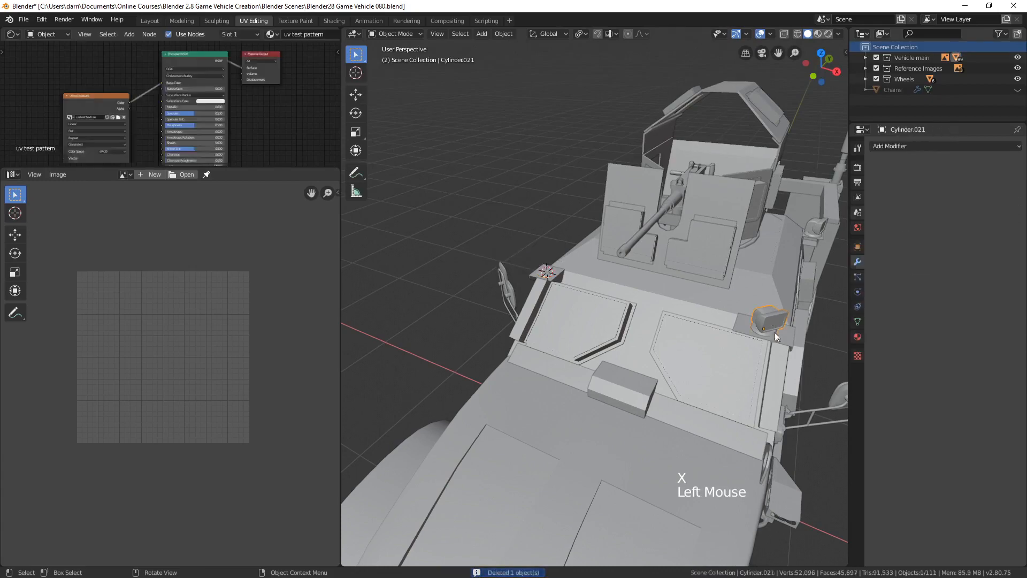
{"action": "key", "text": "shift+d"}
{"action": "left_click", "coordinate": [744, 426]}
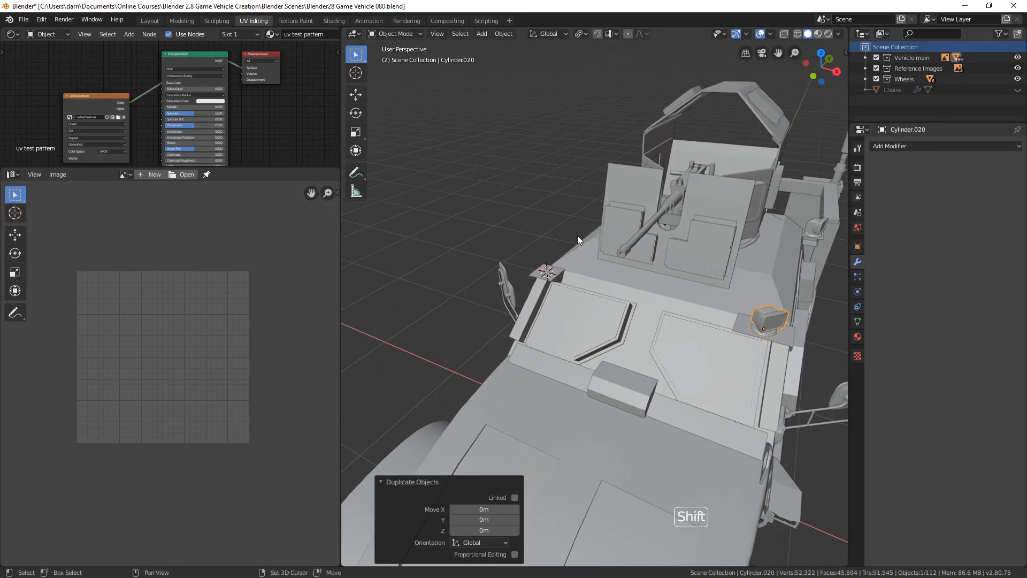
{"action": "key", "text": "shift+s"}
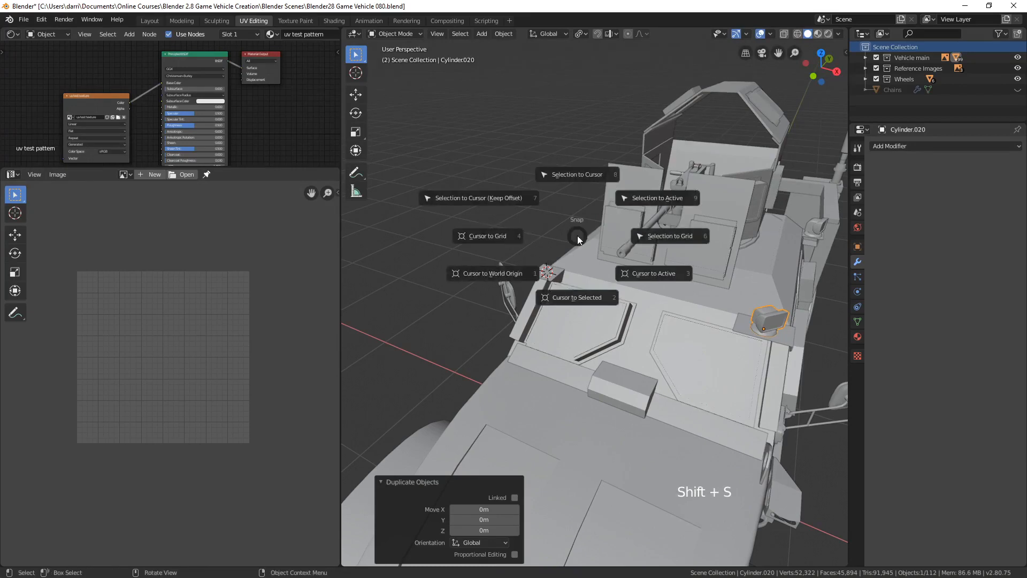
{"action": "left_click", "coordinate": [580, 174]}
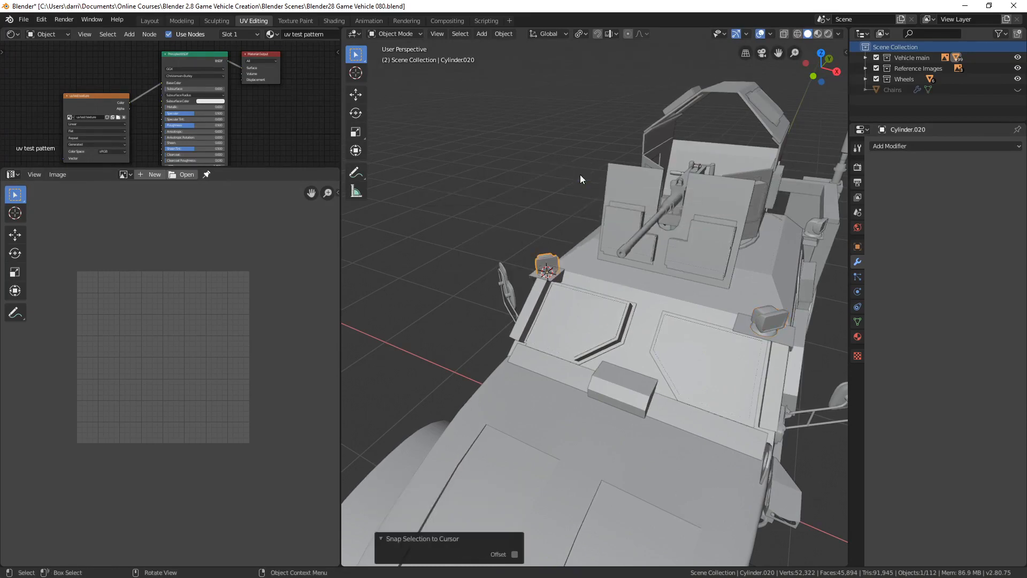
- Rotate the copied front lamp about -72.4° around the global Z axis
{"action": "left_click", "coordinate": [355, 94]}
{"action": "key", "text": "r"}
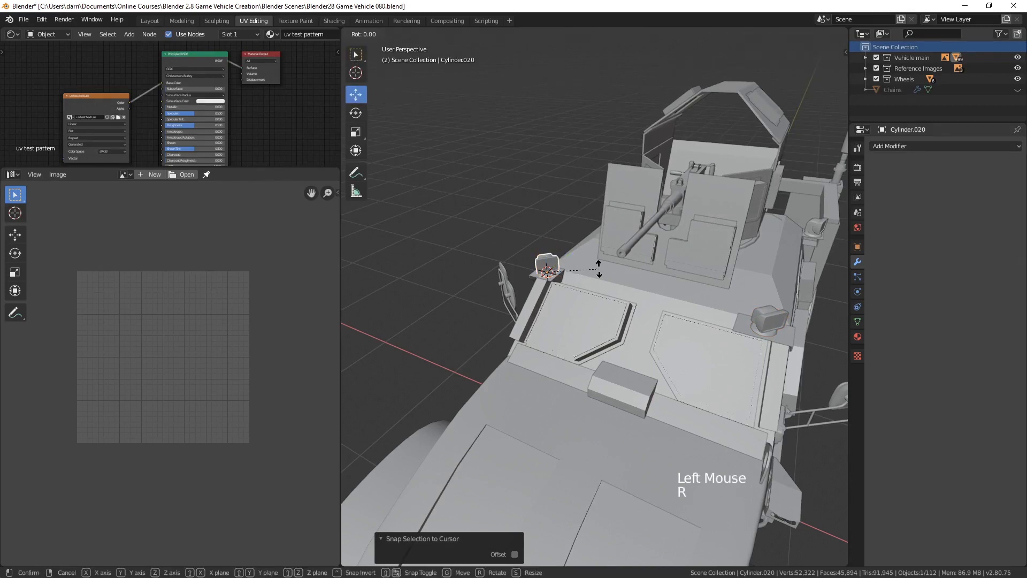
{"action": "key", "text": "z"}
{"action": "left_click", "coordinate": [576, 305]}
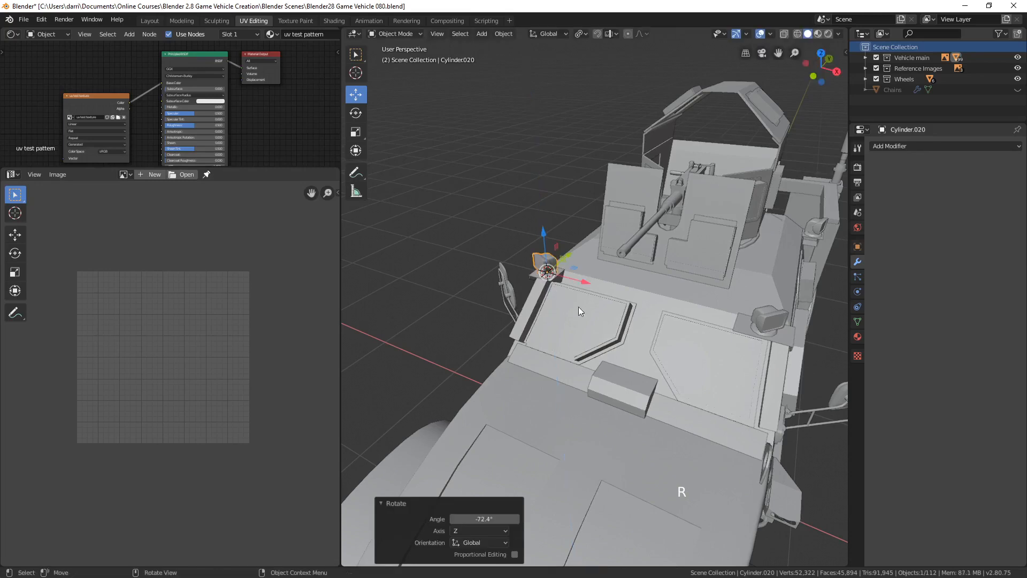
- Snap the 3D cursor to the old rear roof lamp on the original unwrapped lamp's side and delete that rear lamp
{"action": "middle_click_drag", "start_coordinate": [579, 306], "coordinate": [708, 239], "text": "shift"}
{"action": "left_click", "coordinate": [709, 239]}
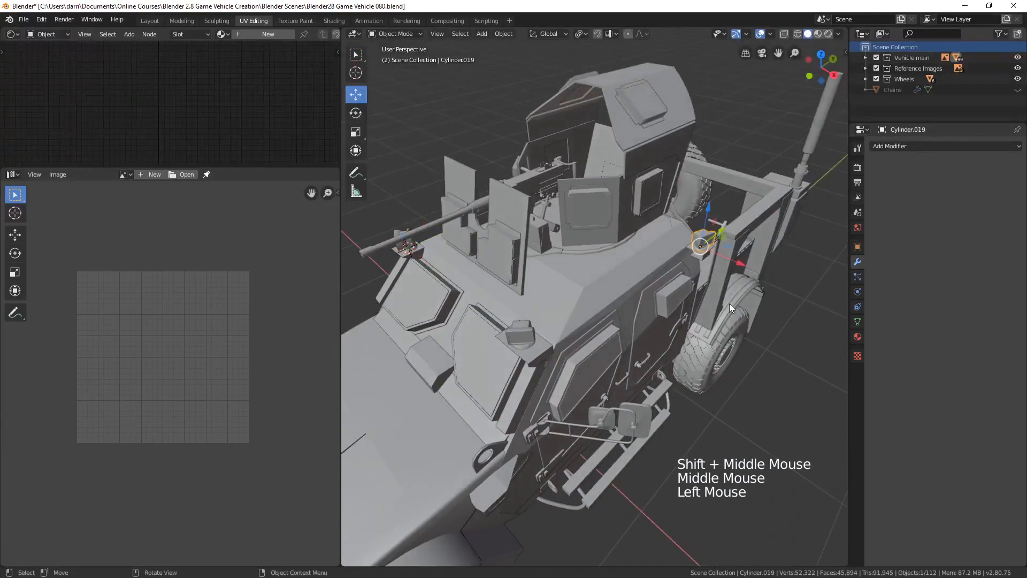
{"action": "key", "text": "shift+s"}
{"action": "key", "text": "2"}
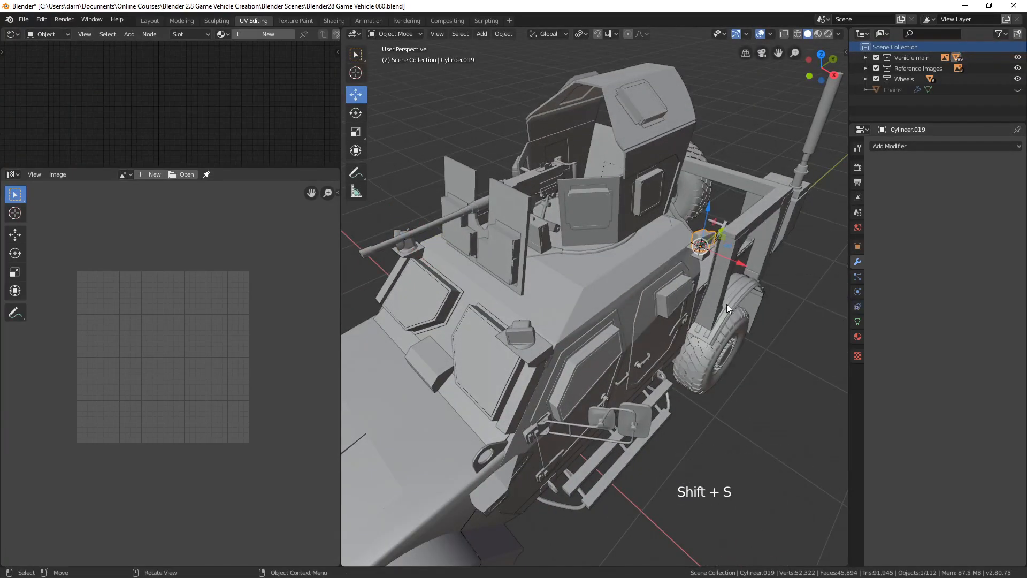
{"action": "key", "text": "x"}
{"action": "left_click", "coordinate": [726, 304]}
- Duplicate the original unwrapped front lamp and snap the copy to the 3D cursor at the rear roof mount
{"action": "left_click", "coordinate": [524, 336]}
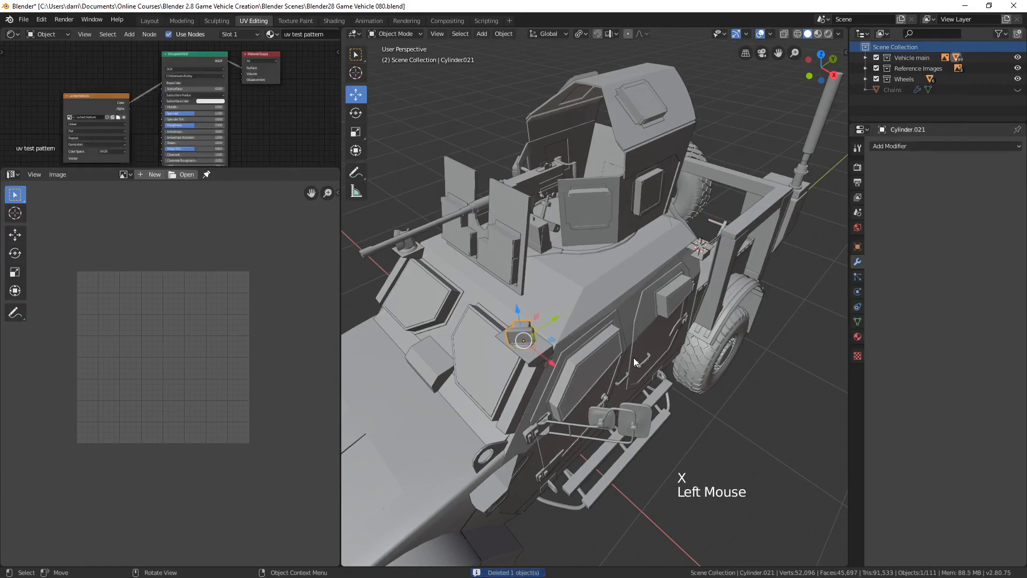
{"action": "key", "text": "shift+d"}
{"action": "left_click", "coordinate": [634, 354]}
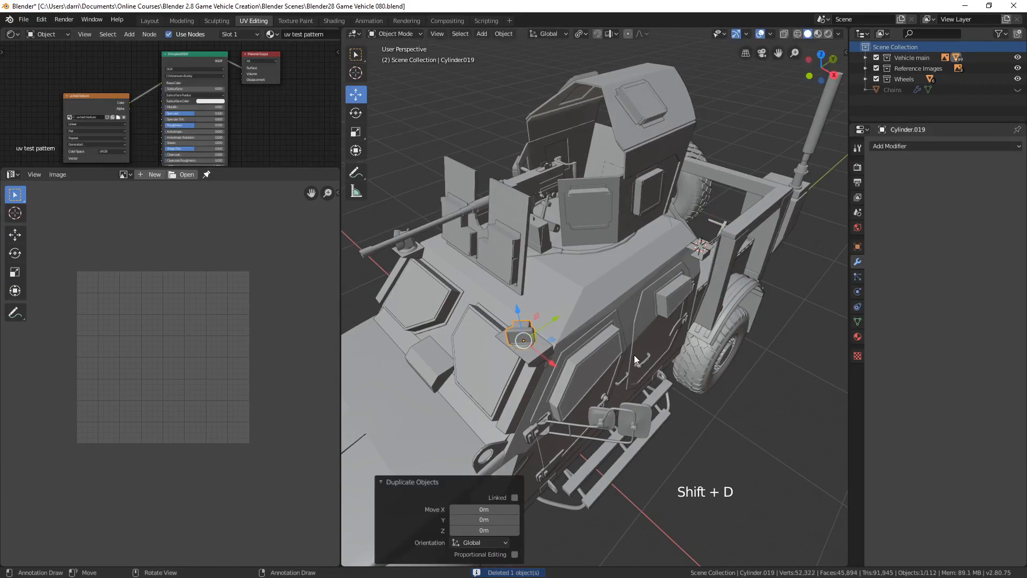
{"action": "key", "text": "shift+s"}
{"action": "left_click", "coordinate": [639, 300]}
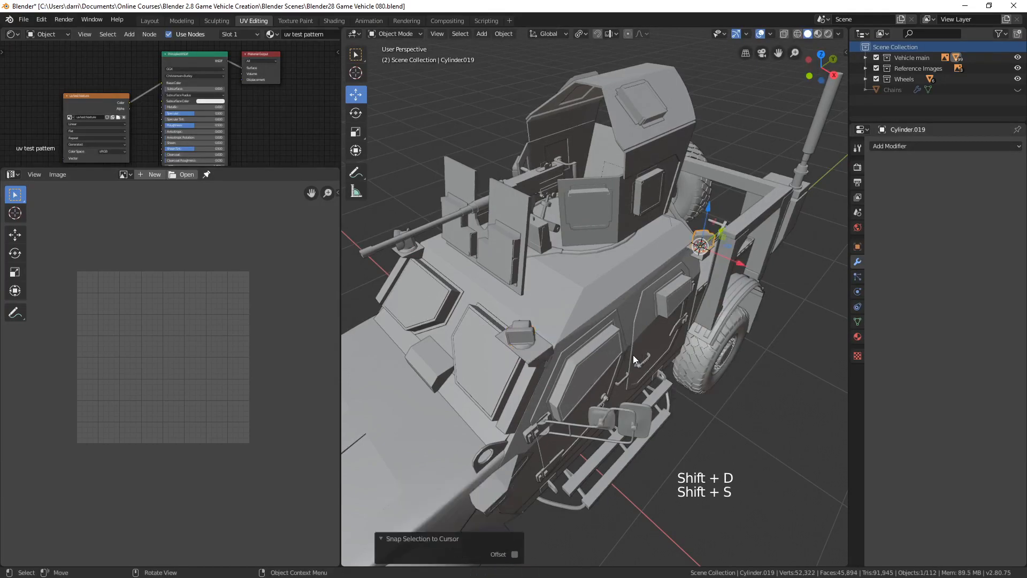
- Rotate the copied rear lamp 58° around the global Z axis
{"action": "key", "text": "r"}
{"action": "key", "text": "z"}
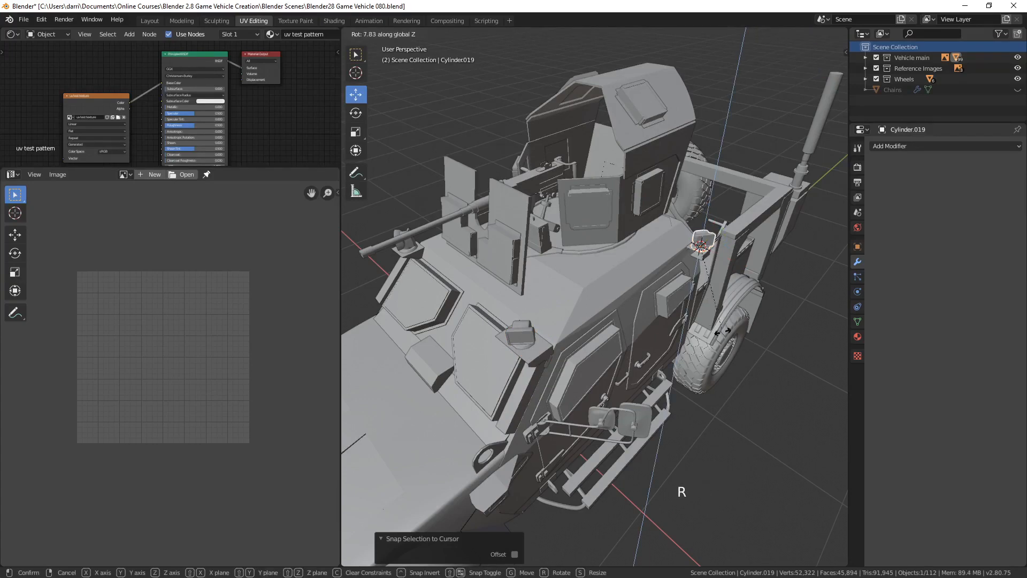
{"action": "left_click", "coordinate": [362, 324]}
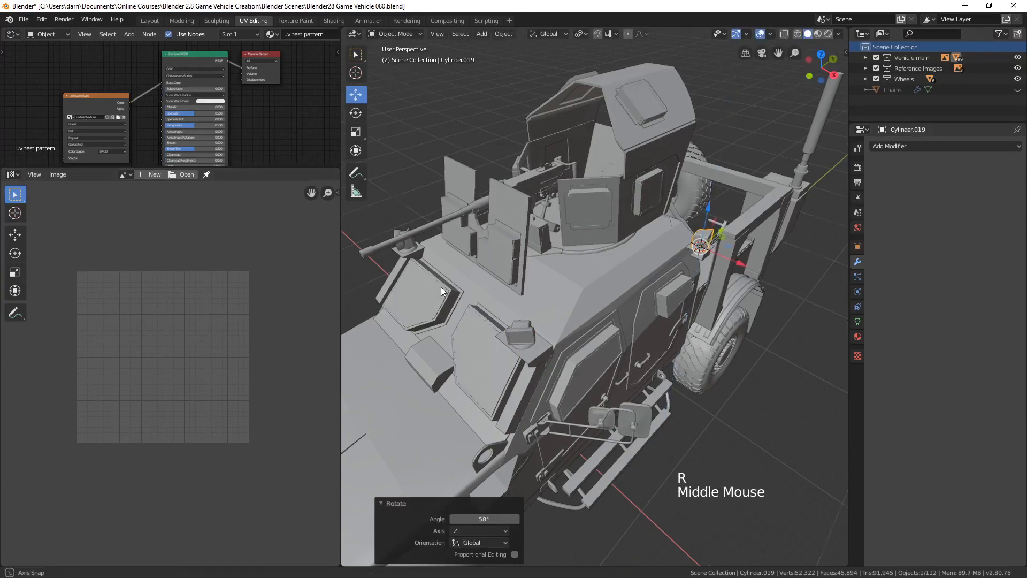
- Snap the 3D cursor to the remaining old rear lamp on the other side of the roof and delete that lamp
{"action": "middle_click_drag", "start_coordinate": [481, 300], "coordinate": [506, 288]}
{"action": "left_click", "coordinate": [486, 222]}
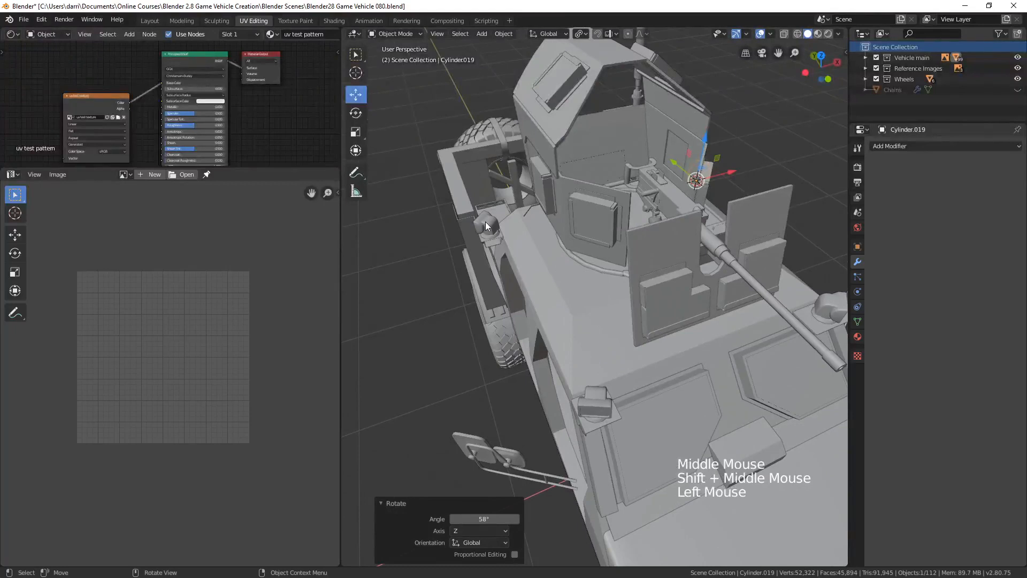
{"action": "key", "text": "shift+s"}
{"action": "key", "text": "2"}
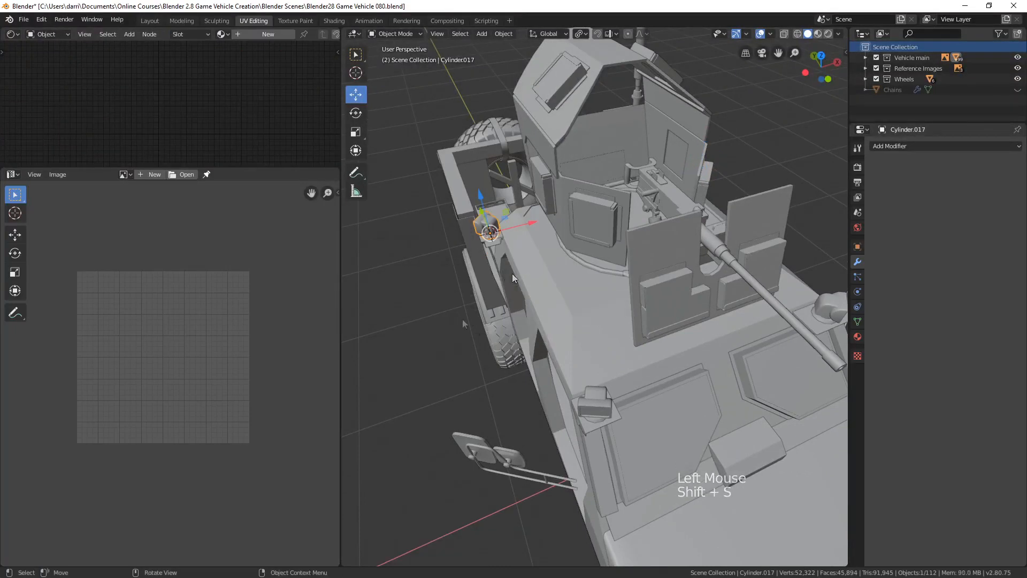
{"action": "key", "text": "x"}
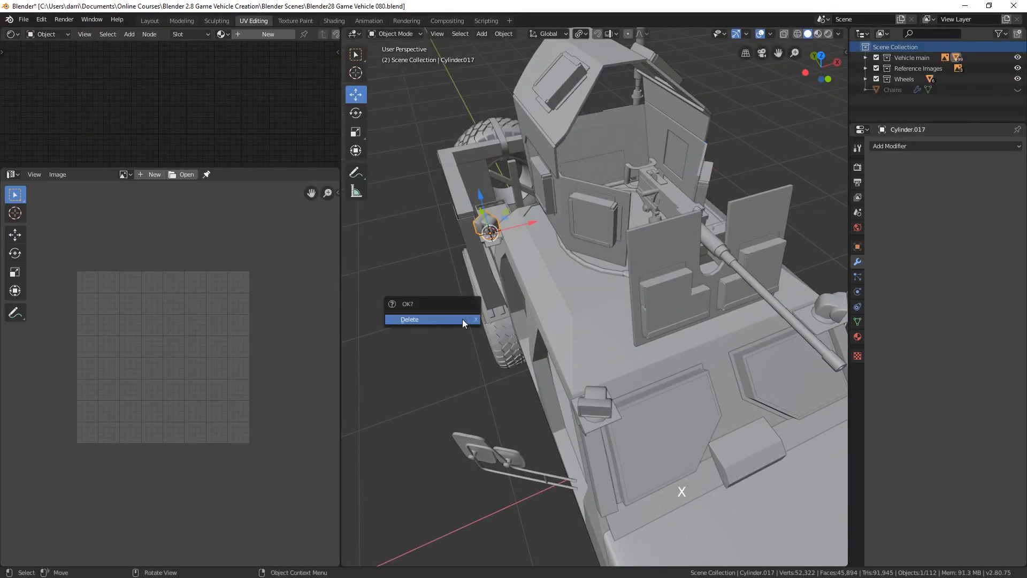
{"action": "left_click", "coordinate": [462, 318]}
- Duplicate the front lamp on the same side and snap the copy to the 3D cursor at the empty rear mount
{"action": "left_click", "coordinate": [598, 399]}
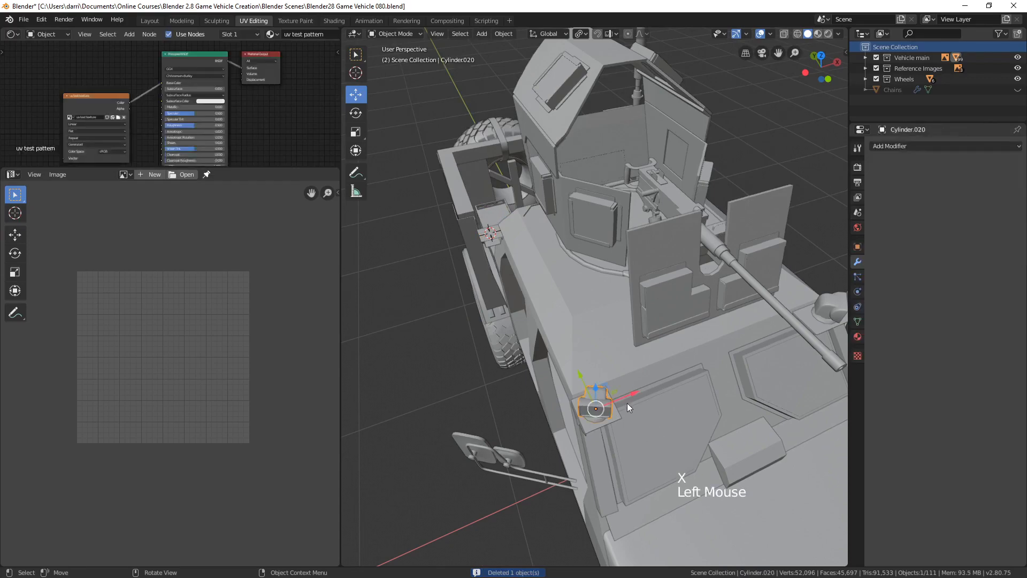
{"action": "key", "text": "shift+d"}
{"action": "left_click", "coordinate": [627, 403]}
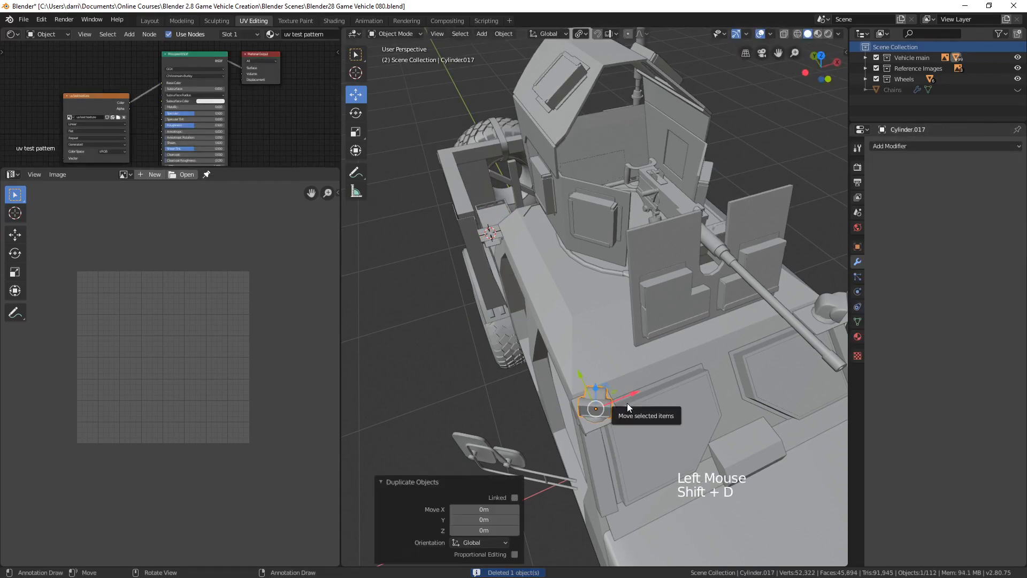
{"action": "key", "text": "shift+s"}
{"action": "key", "text": "8"}
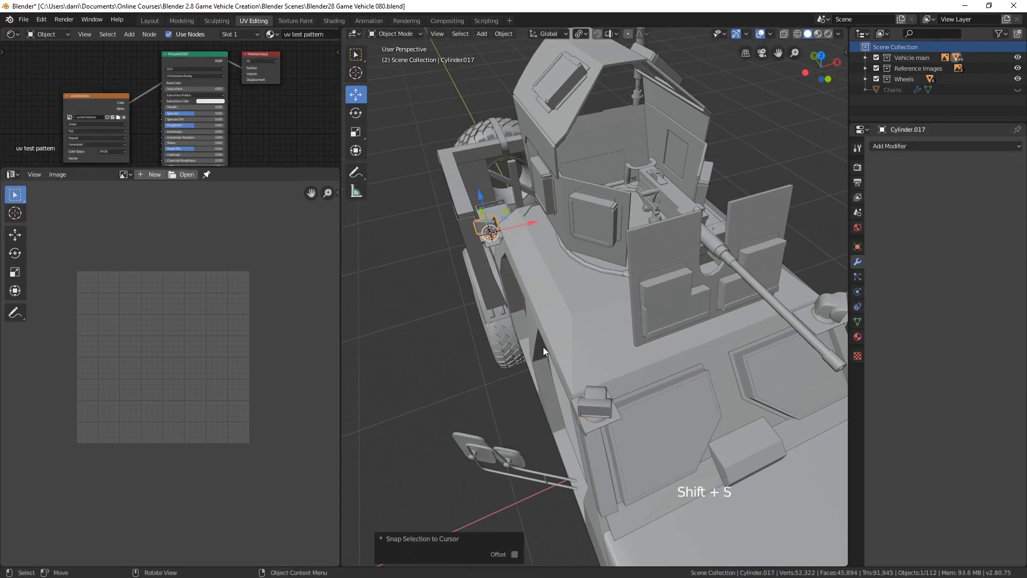
- Rotate the last rear lamp copy about -79° around the global Z axis and clear the selection
{"action": "key", "text": "r"}
{"action": "key", "text": "z"}
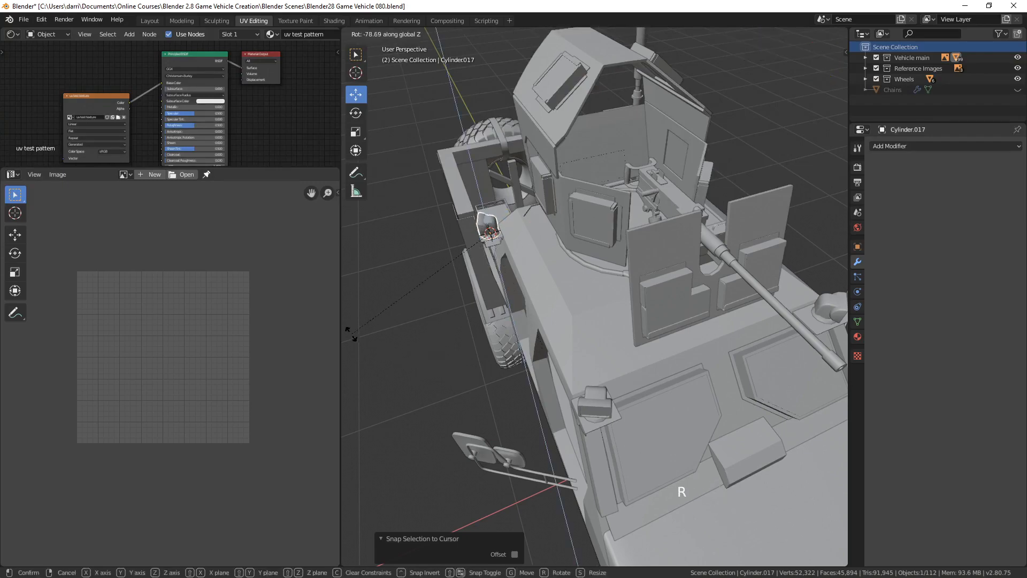
{"action": "left_click", "coordinate": [351, 333]}
{"action": "key", "text": "alt+a"}
- Examine the copied front lamp's mesh in Edit Mode, return to Object Mode and check the lamps around the vehicle
{"action": "scroll", "coordinate": [549, 330], "scroll_direction": "down", "scroll_amount": 2}
{"action": "middle_click_drag", "start_coordinate": [549, 329], "coordinate": [580, 333]}
{"action": "left_click", "coordinate": [575, 359]}
{"action": "key", "text": "Tab"}
{"action": "scroll", "coordinate": [577, 358], "scroll_direction": "up", "scroll_amount": 4}
{"action": "key", "text": "Tab"}
{"action": "scroll", "coordinate": [580, 334], "scroll_direction": "down", "scroll_amount": 4}
{"action": "key", "text": "alt+a"}
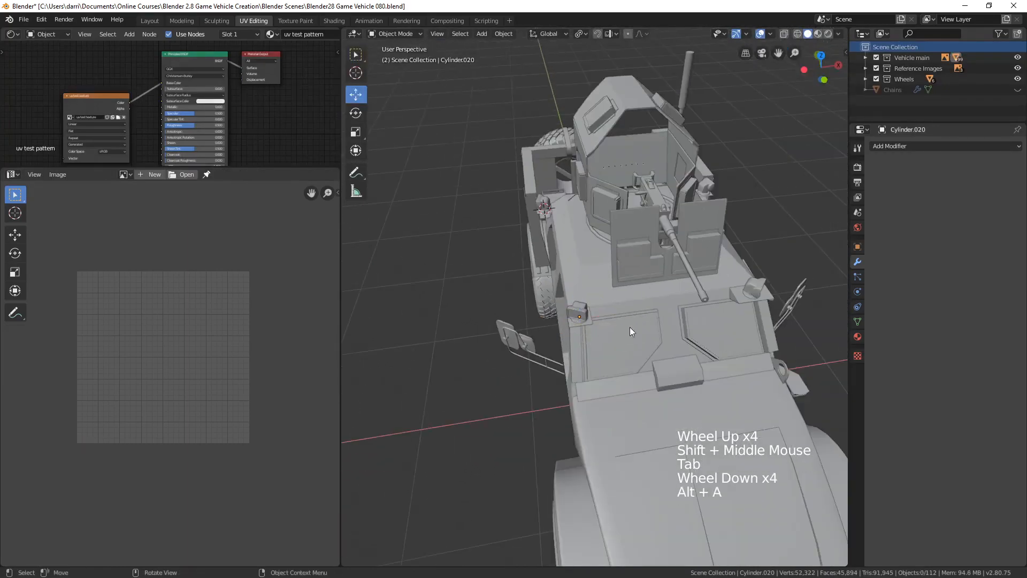
{"action": "middle_click_drag", "start_coordinate": [646, 338], "coordinate": [606, 307]}
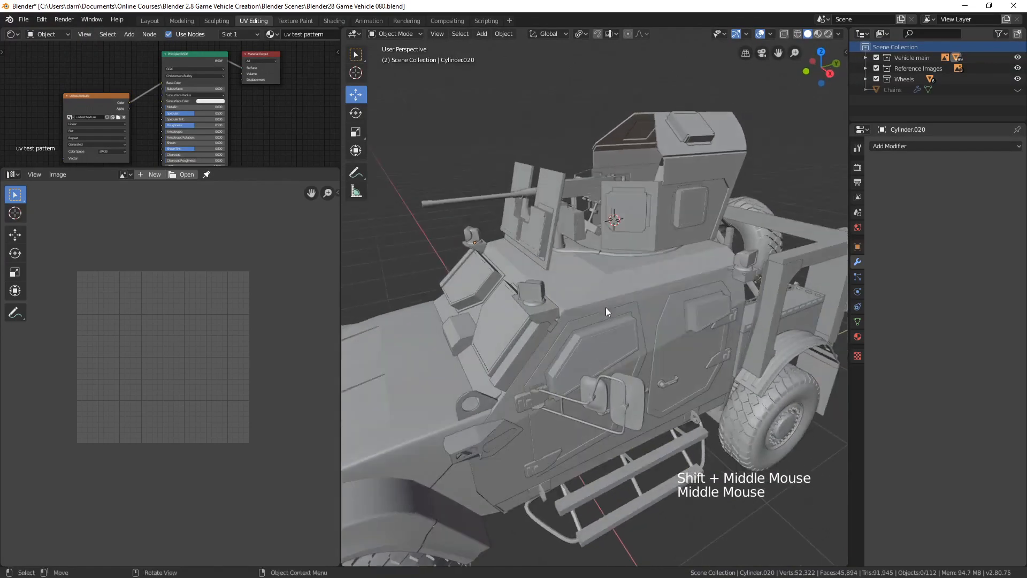
{"action": "middle_click_drag", "start_coordinate": [573, 341], "coordinate": [591, 337]}
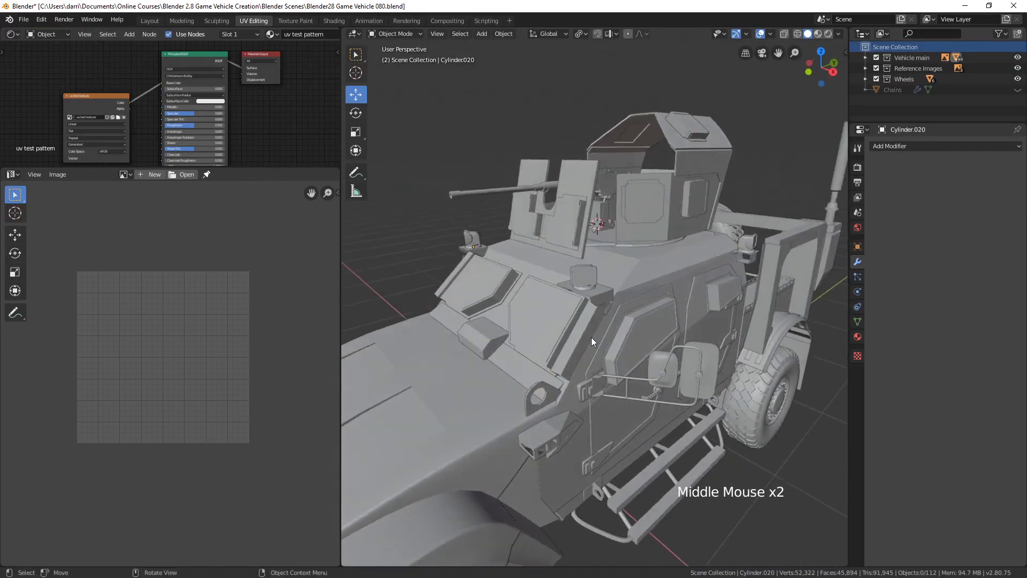